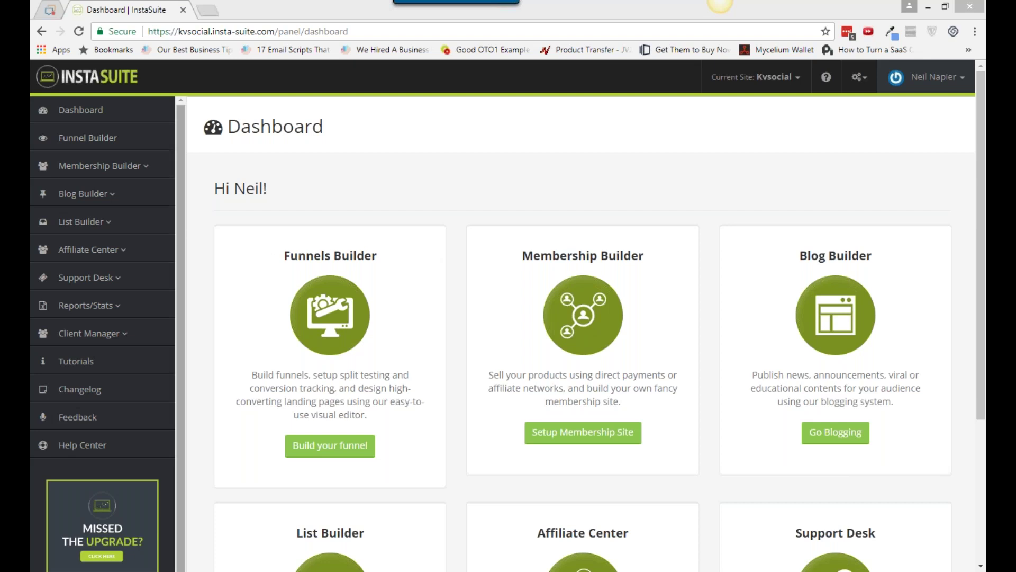
Open the List Builder dashboard and review the subscriber trend, broadcast trend and recent subscribers.
{"action": "left_click", "coordinate": [95, 228]}
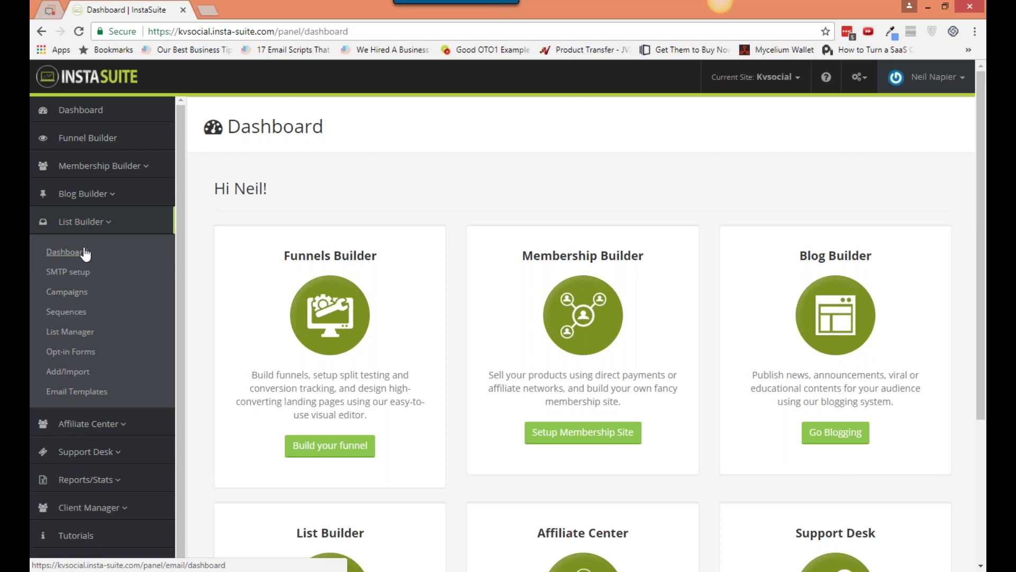
{"action": "left_click", "coordinate": [66, 252]}
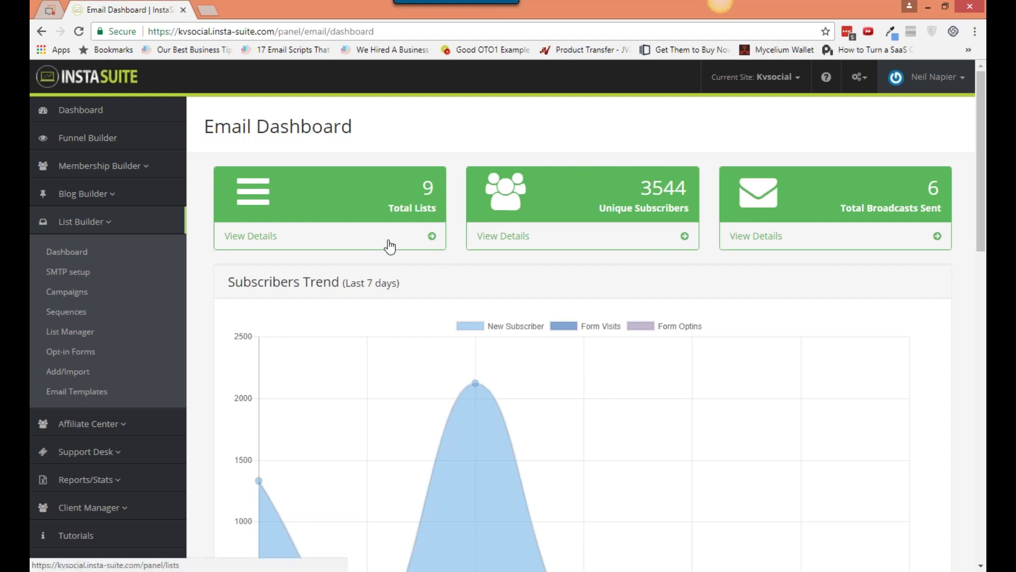
{"action": "scroll", "coordinate": [704, 292], "scroll_direction": "down", "scroll_amount": 1}
{"action": "scroll", "coordinate": [699, 290], "scroll_direction": "down", "scroll_amount": 5}
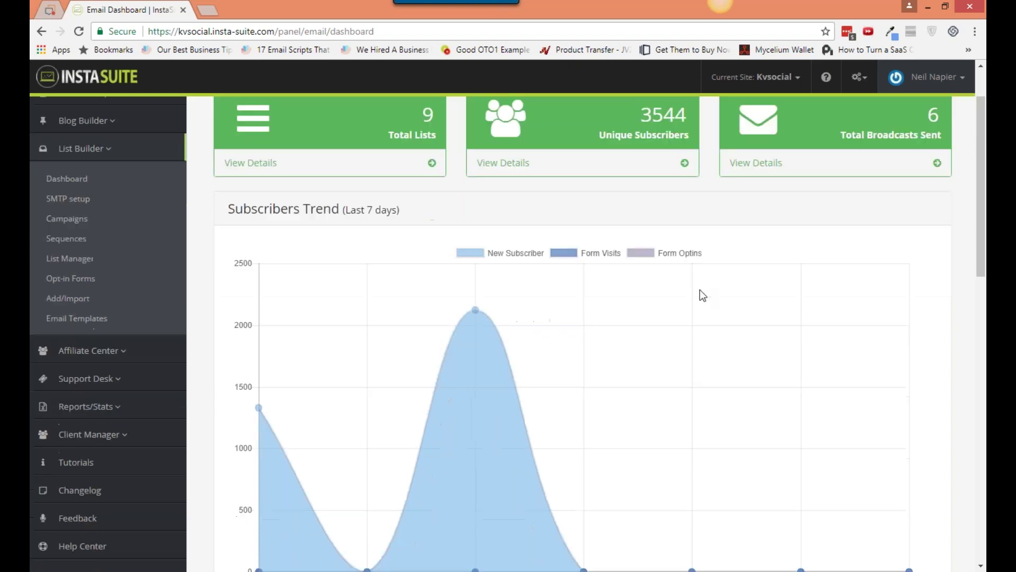
{"action": "scroll", "coordinate": [503, 320], "scroll_direction": "up", "scroll_amount": 3}
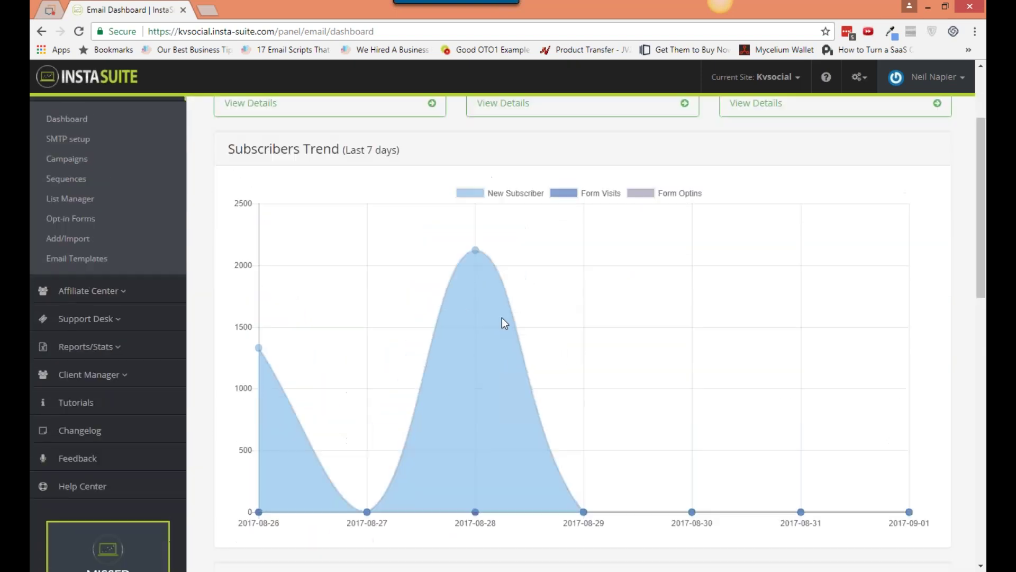
{"action": "scroll", "coordinate": [502, 328], "scroll_direction": "down", "scroll_amount": 1}
{"action": "scroll", "coordinate": [502, 328], "scroll_direction": "down", "scroll_amount": 4}
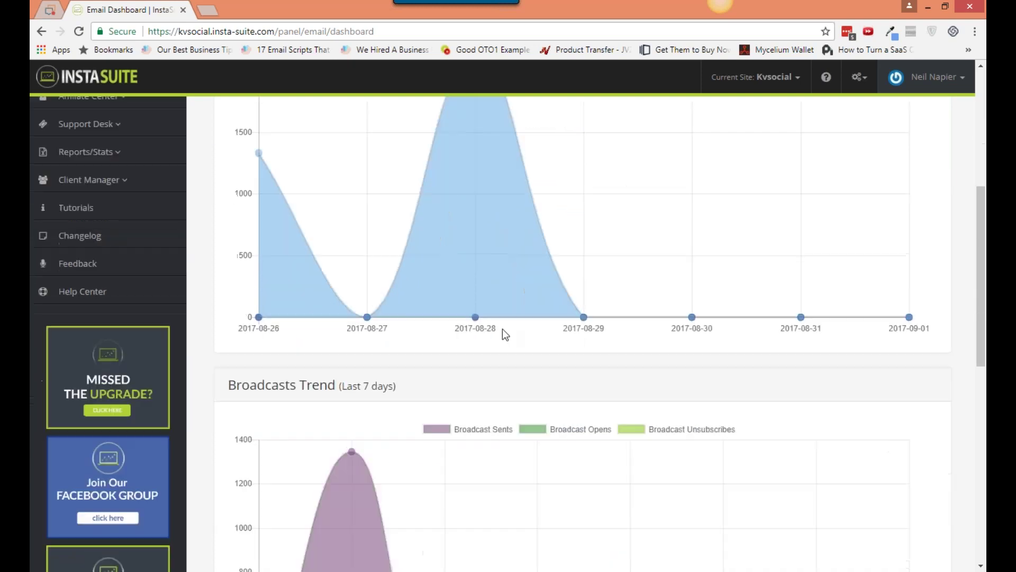
{"action": "scroll", "coordinate": [503, 329], "scroll_direction": "down", "scroll_amount": 4}
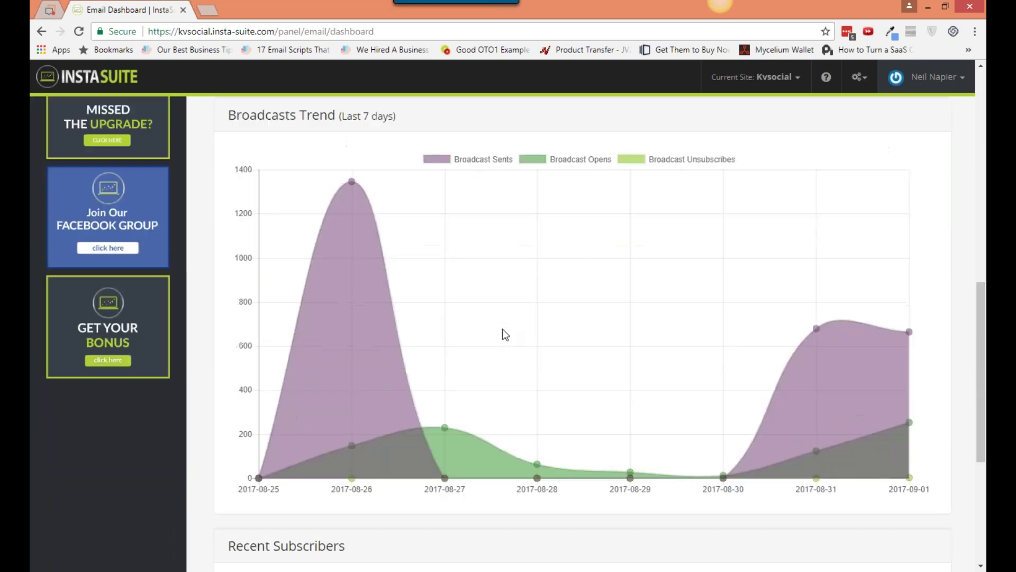
{"action": "scroll", "coordinate": [416, 391], "scroll_direction": "down", "scroll_amount": 1}
{"action": "scroll", "coordinate": [417, 391], "scroll_direction": "down", "scroll_amount": 3}
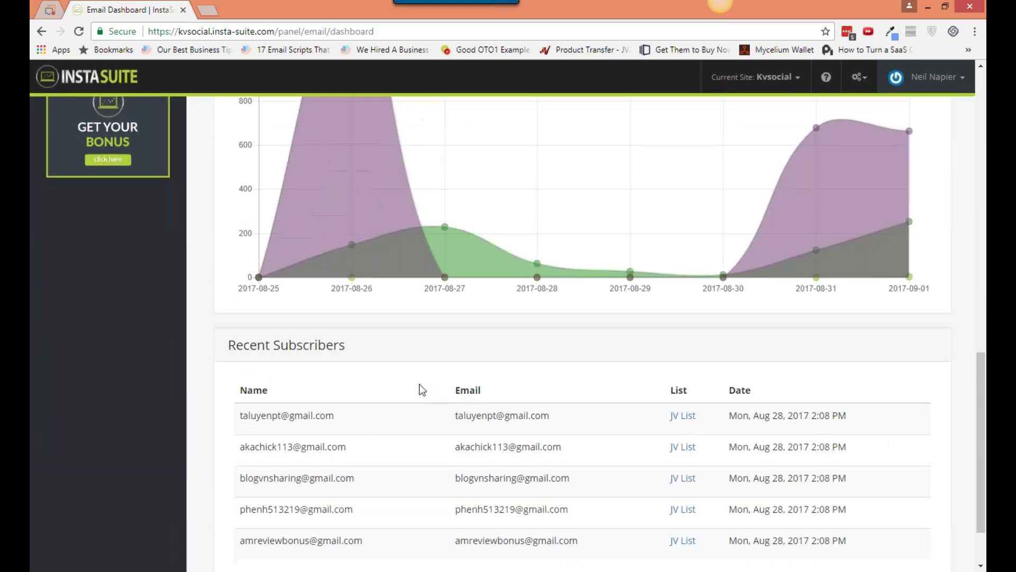
{"action": "scroll", "coordinate": [426, 383], "scroll_direction": "down", "scroll_amount": 1}
{"action": "scroll", "coordinate": [427, 383], "scroll_direction": "up", "scroll_amount": 4}
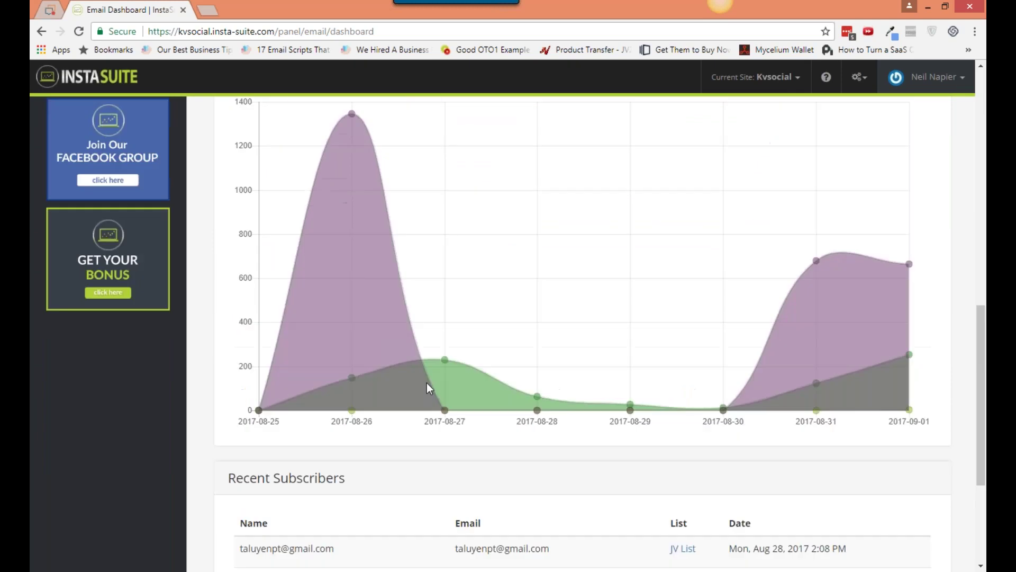
{"action": "scroll", "coordinate": [426, 383], "scroll_direction": "up", "scroll_amount": 3}
{"action": "scroll", "coordinate": [427, 383], "scroll_direction": "up", "scroll_amount": 9}
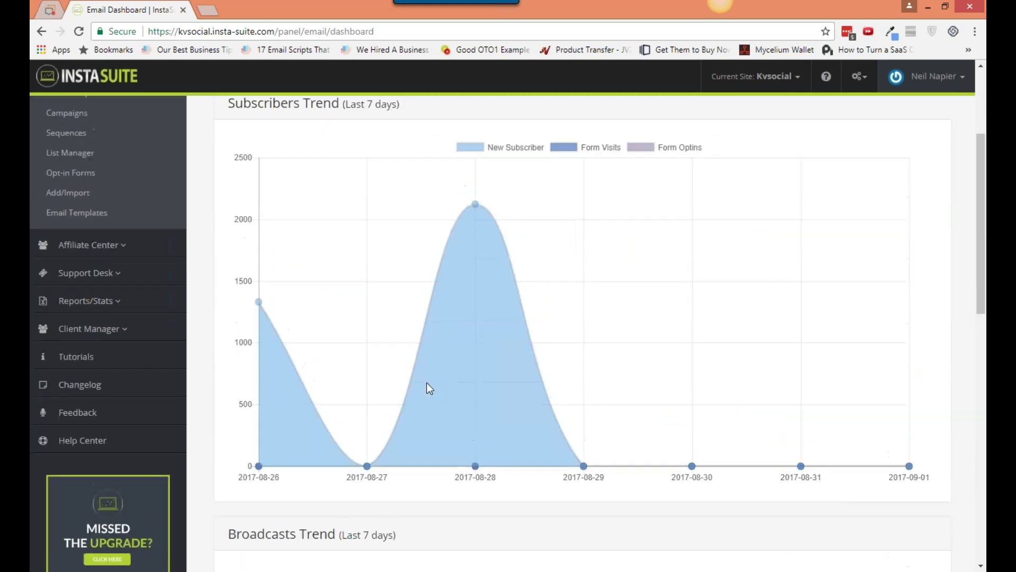
{"action": "scroll", "coordinate": [427, 383], "scroll_direction": "up", "scroll_amount": 1}
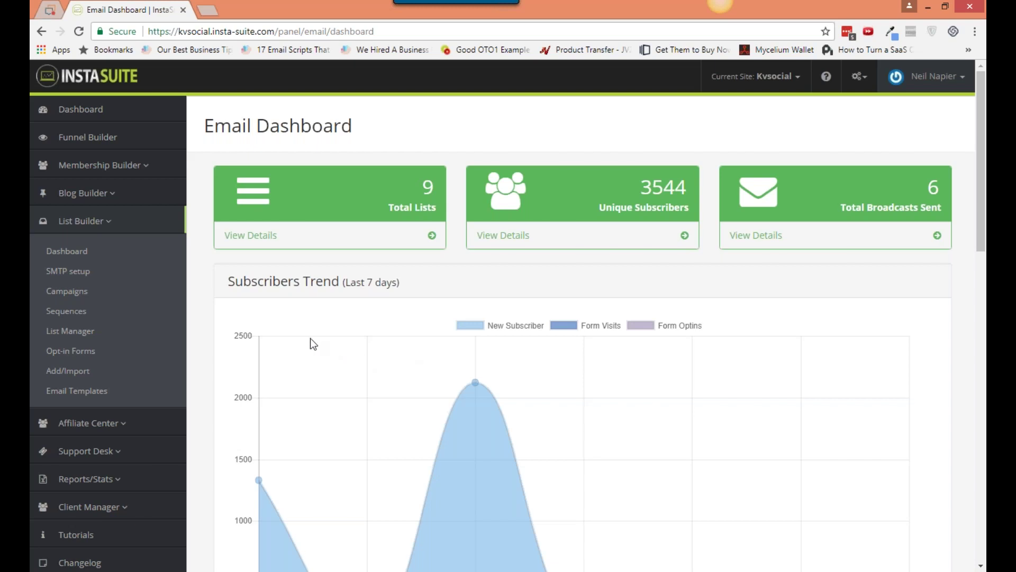
Open the List Builder's SMTP setup, and open the Integrations page in a separate browser tab.
{"action": "left_click", "coordinate": [79, 271]}
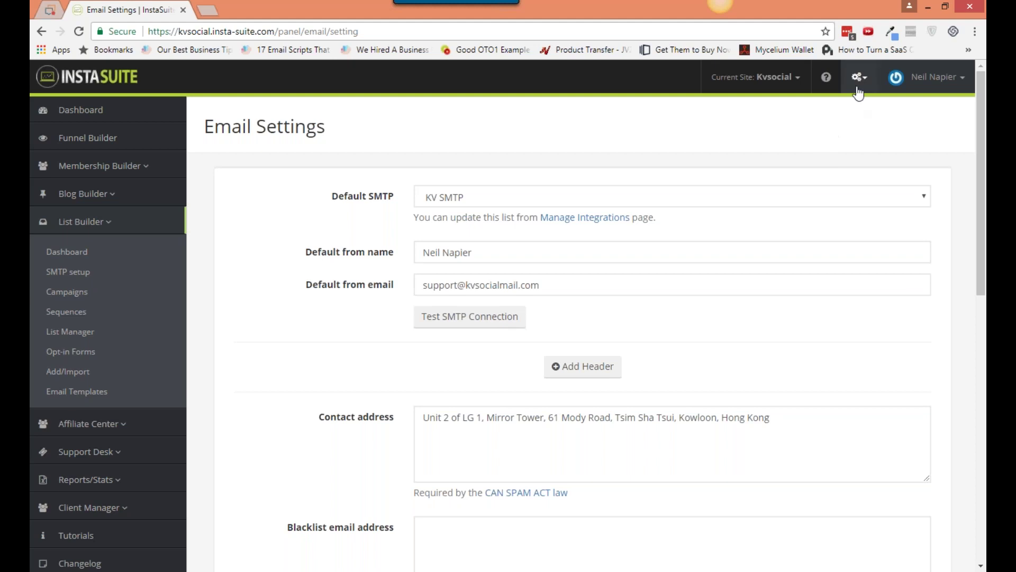
{"action": "left_click", "coordinate": [859, 77]}
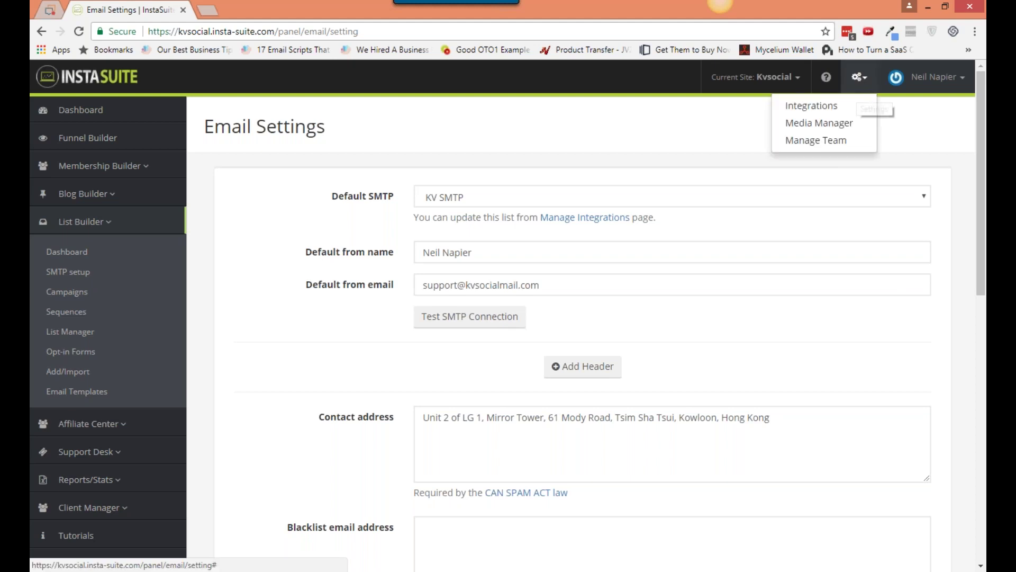
{"action": "middle_click", "coordinate": [843, 108]}
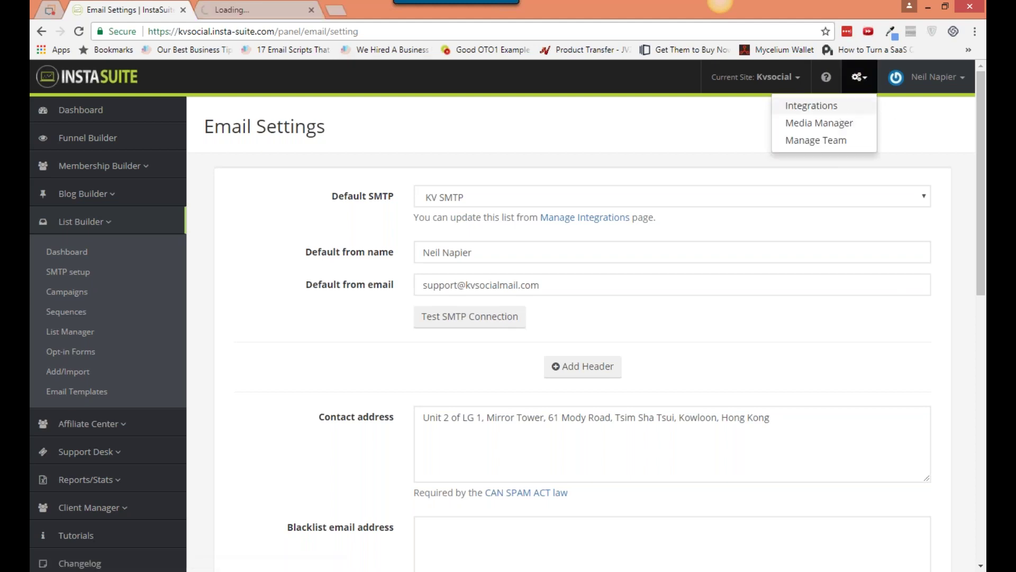
{"action": "left_click", "coordinate": [281, 10]}
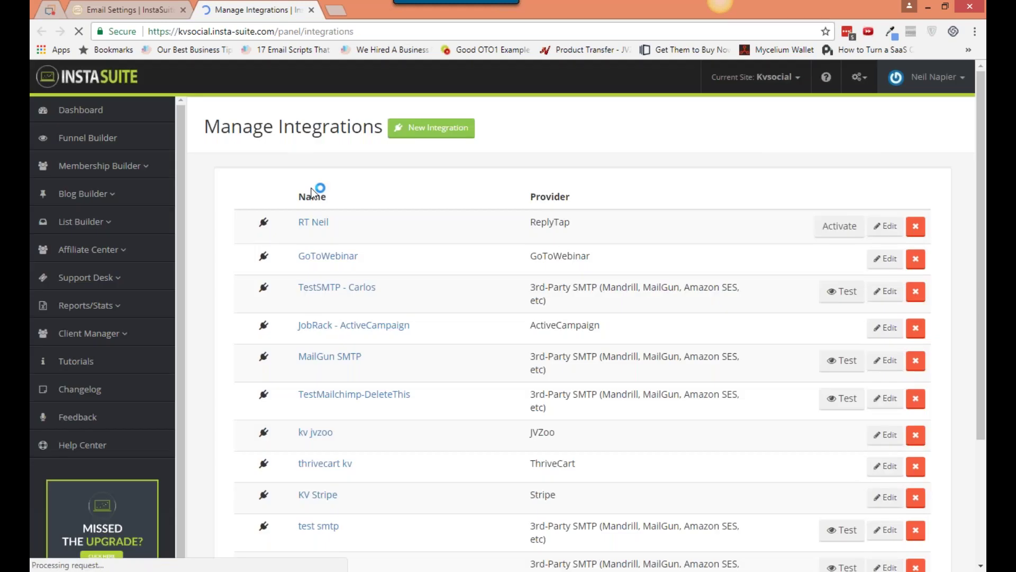
Start a new integration with 3rd-Party SMTP (Mandrill, MailGun, Amazon SES, etc) as provider and examine its host and port fields.
{"action": "left_click", "coordinate": [391, 148]}
{"action": "left_click", "coordinate": [450, 229]}
{"action": "scroll", "coordinate": [492, 360], "scroll_direction": "down", "scroll_amount": 5}
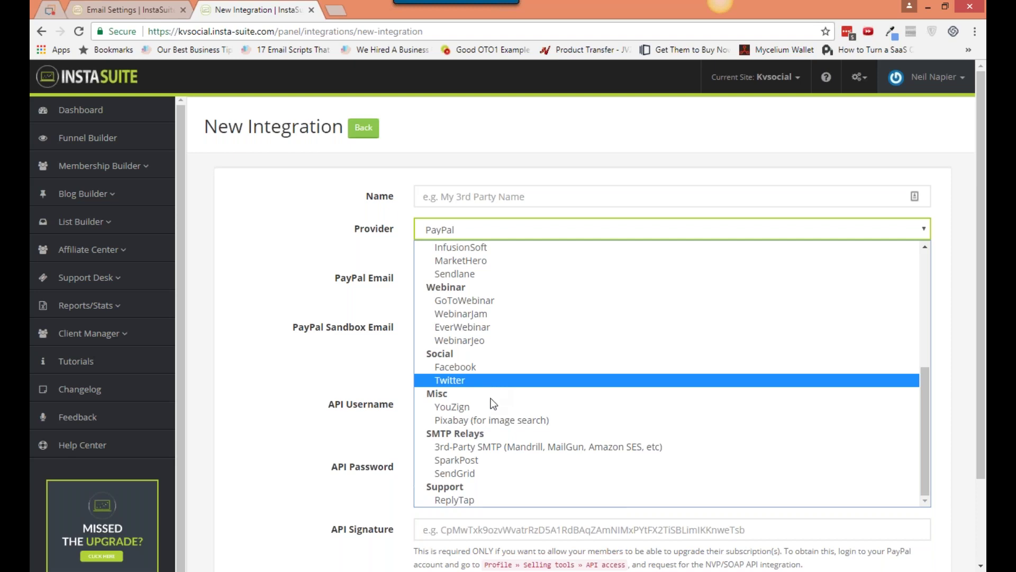
{"action": "left_click", "coordinate": [497, 445]}
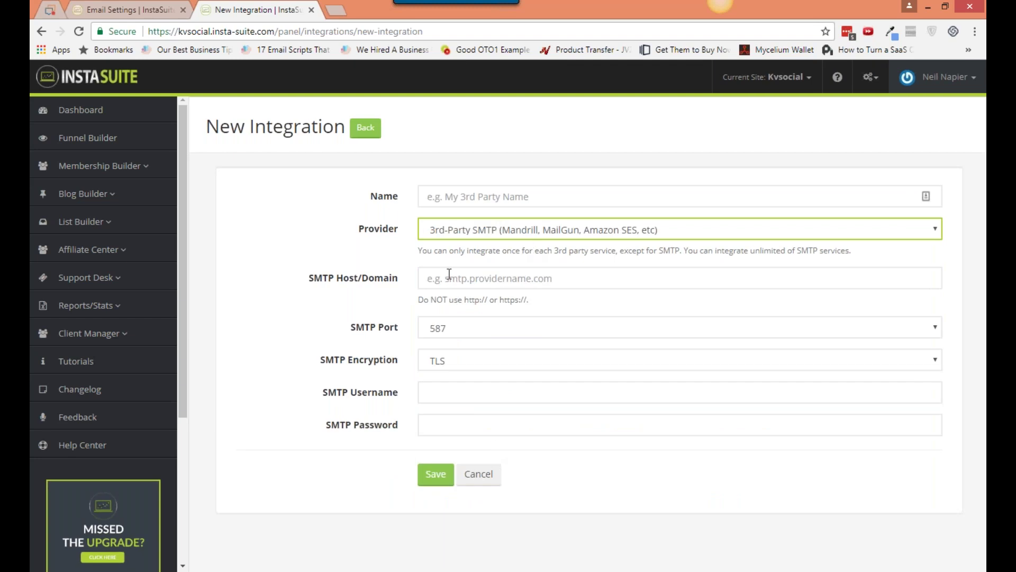
{"action": "left_click", "coordinate": [451, 275]}
{"action": "left_click", "coordinate": [468, 333]}
{"action": "left_click", "coordinate": [326, 338]}
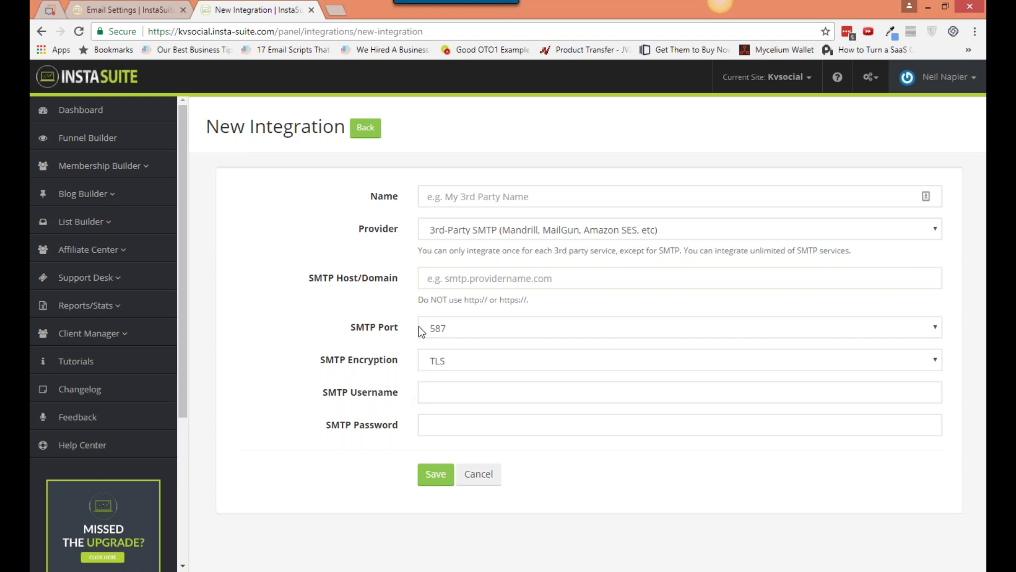
Change the new integration's provider to SendGrid.
{"action": "left_click", "coordinate": [472, 236]}
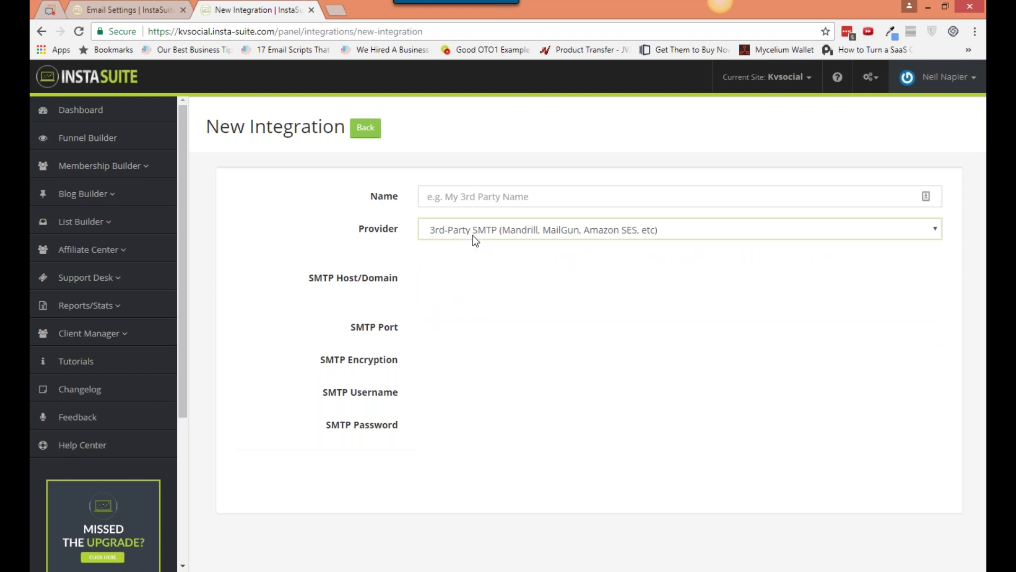
{"action": "left_click", "coordinate": [472, 236]}
{"action": "scroll", "coordinate": [485, 423], "scroll_direction": "down", "scroll_amount": 1}
{"action": "scroll", "coordinate": [484, 434], "scroll_direction": "down", "scroll_amount": 1}
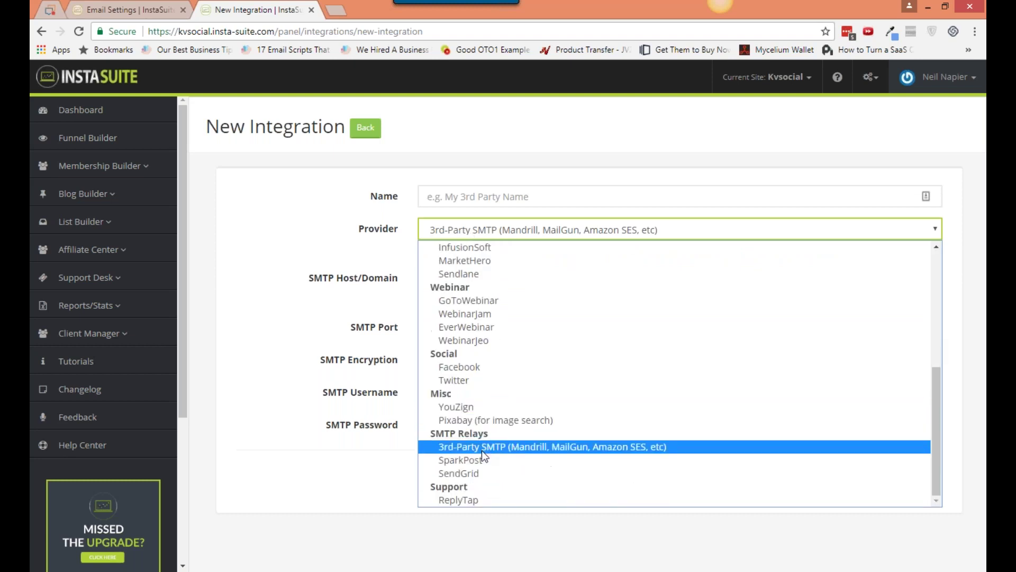
{"action": "key", "text": "Escape"}
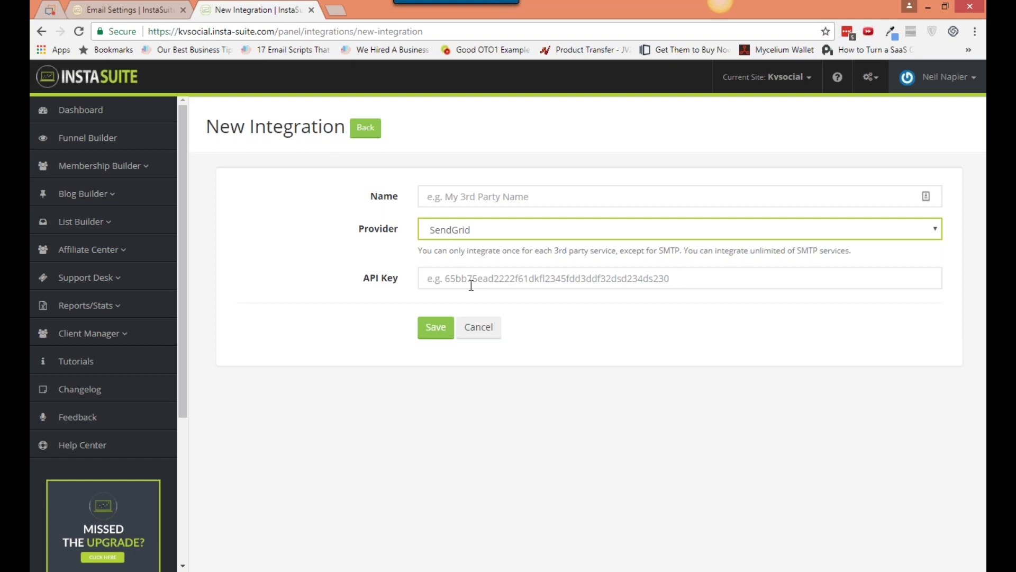
Return to the Email Settings page and examine the Default SMTP choices and the default from email.
{"action": "left_click", "coordinate": [148, 3]}
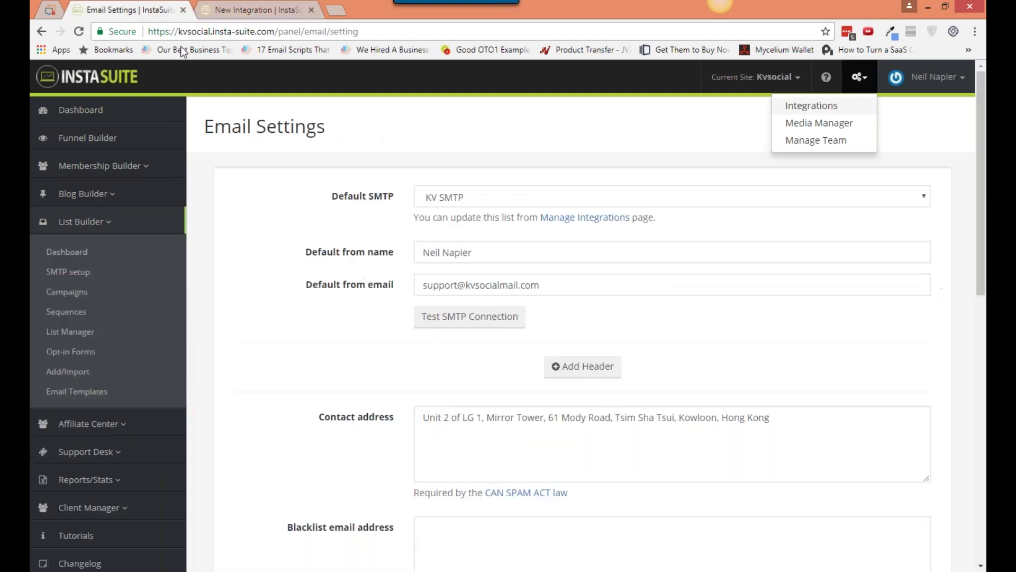
{"action": "left_click", "coordinate": [450, 202]}
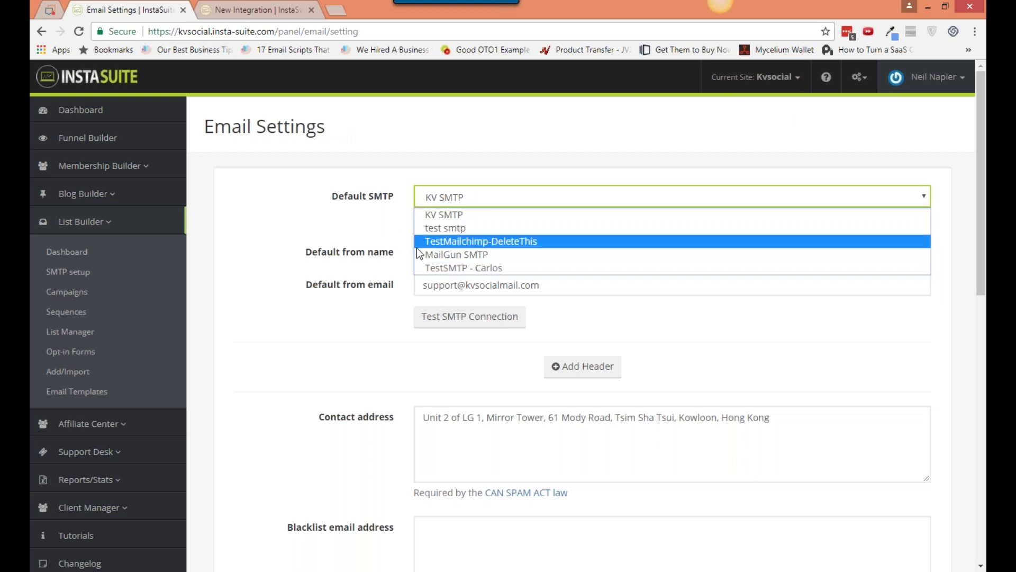
{"action": "left_click", "coordinate": [389, 215]}
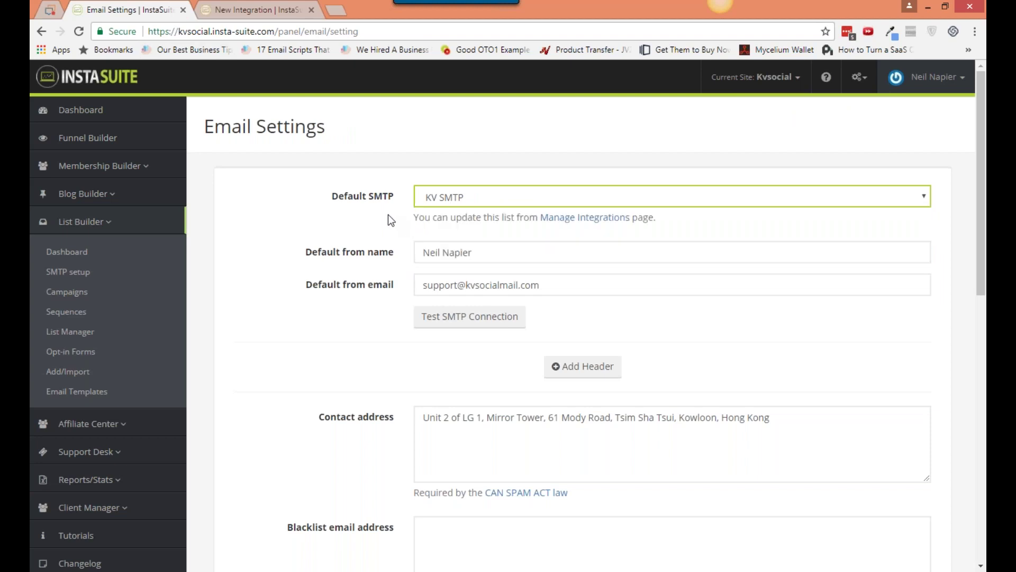
{"action": "left_click", "coordinate": [388, 214]}
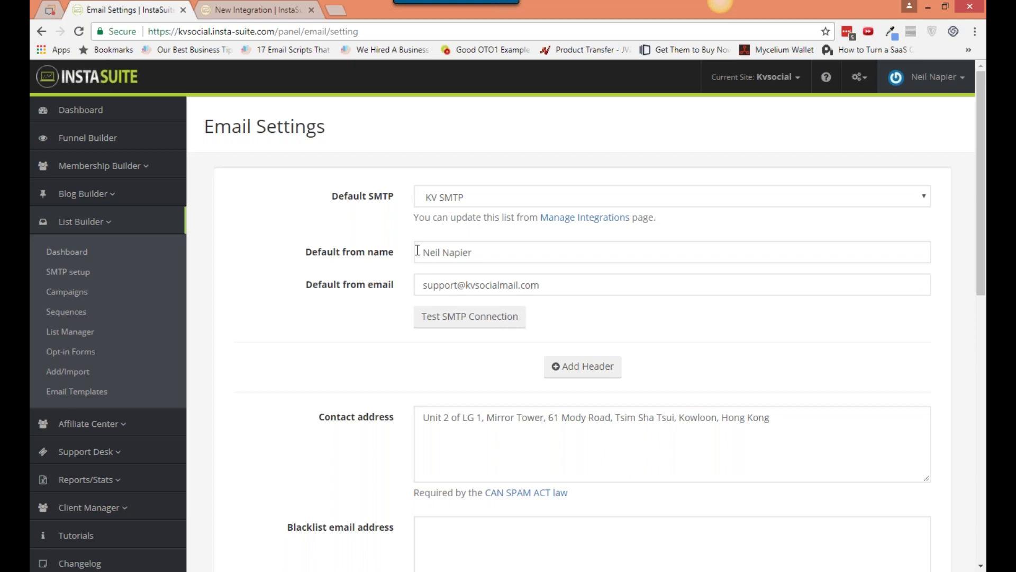
{"action": "left_click_drag", "start_coordinate": [423, 289], "coordinate": [646, 288]}
{"action": "left_click", "coordinate": [646, 288]}
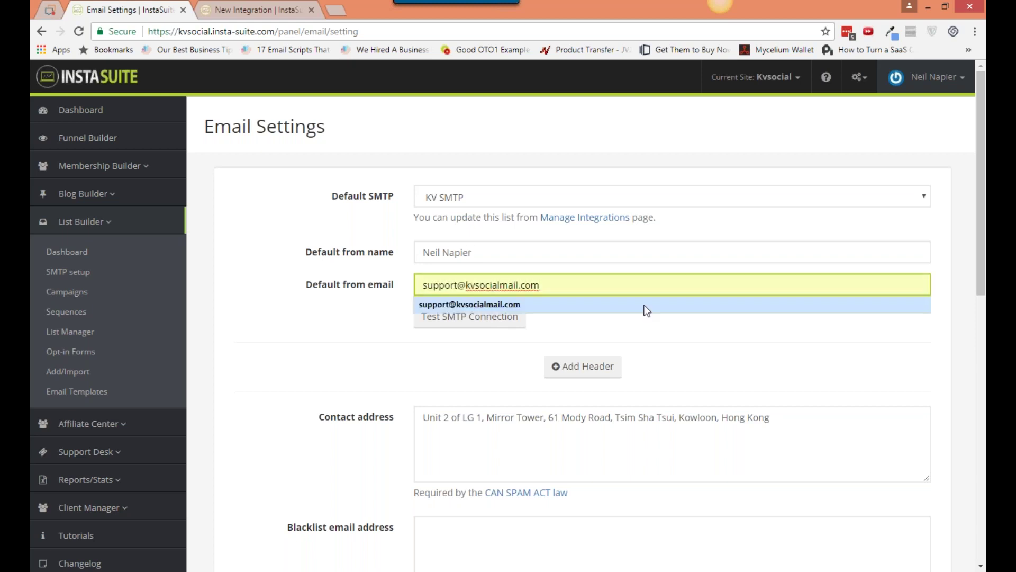
{"action": "left_click", "coordinate": [387, 317]}
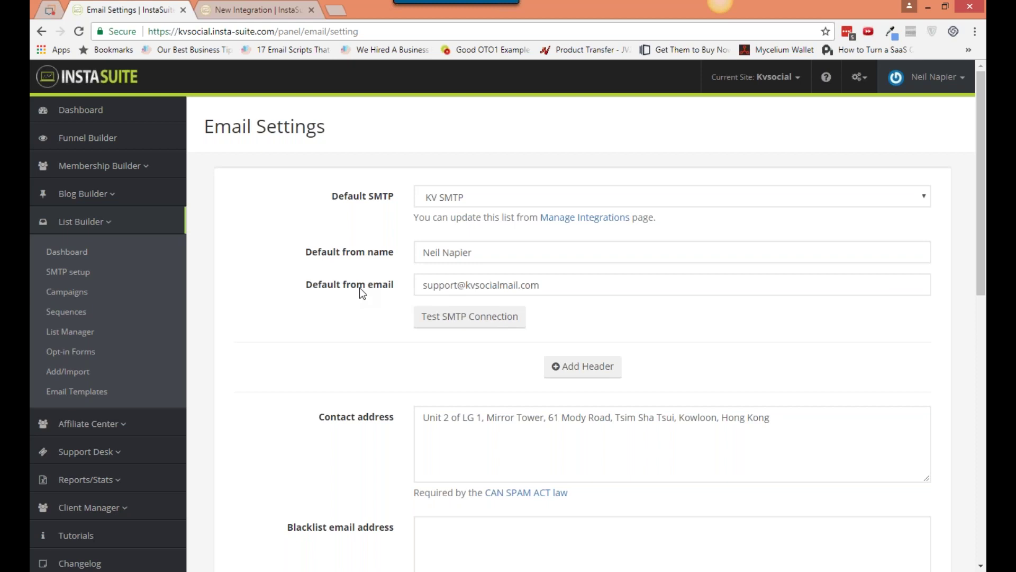
Switch to a new Notepad document and write DKIM and SPF with a blank line between them.
{"action": "key", "text": "super"}
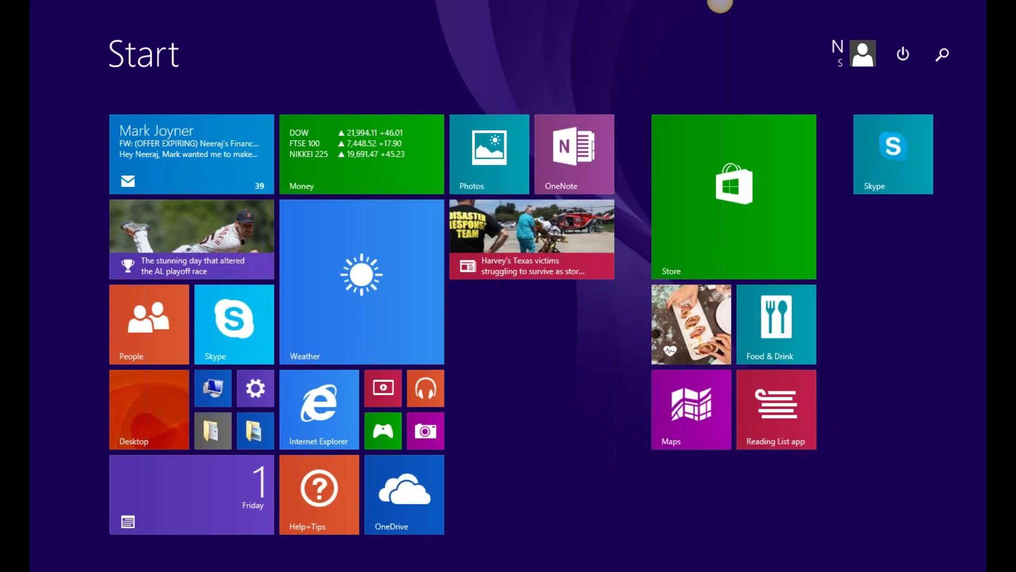
{"action": "type", "text": "note"}
{"action": "key", "text": "Return"}
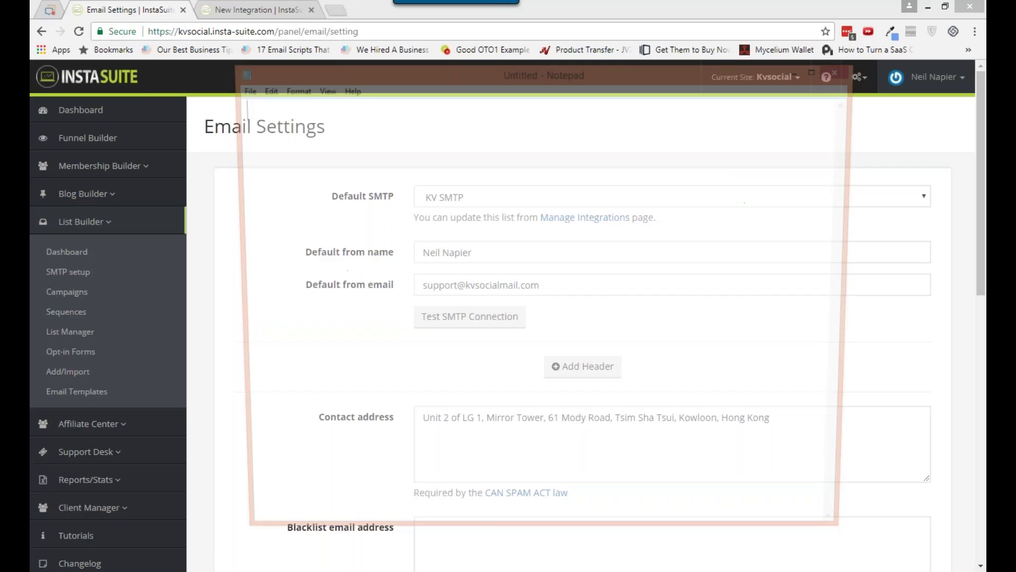
{"action": "type", "text": "DKIM"}
{"action": "key", "text": "Return"}
{"action": "key", "text": "Return"}
{"action": "type", "text": "SPF"}
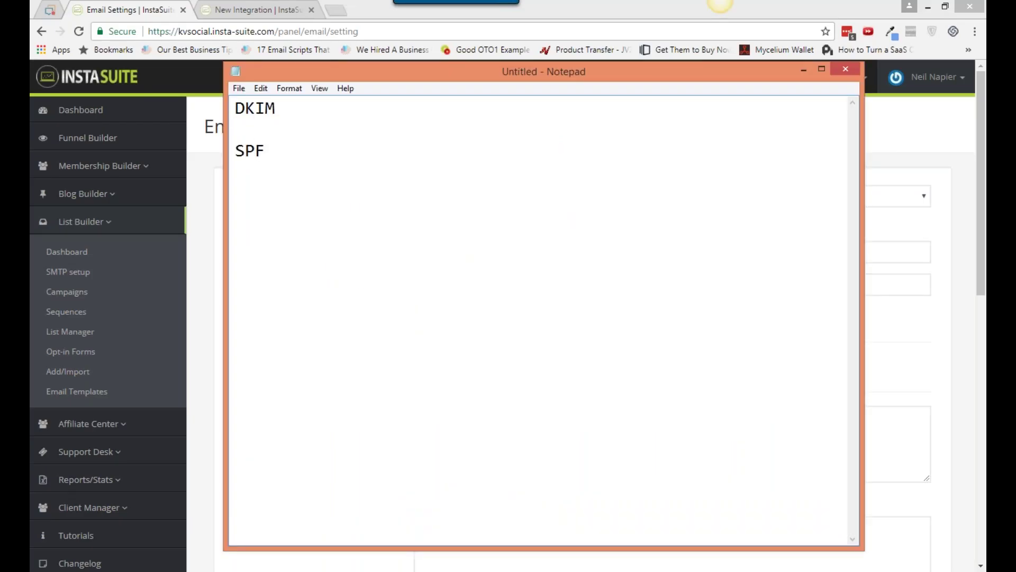
{"action": "left_click_drag", "start_coordinate": [265, 73], "coordinate": [304, 129]}
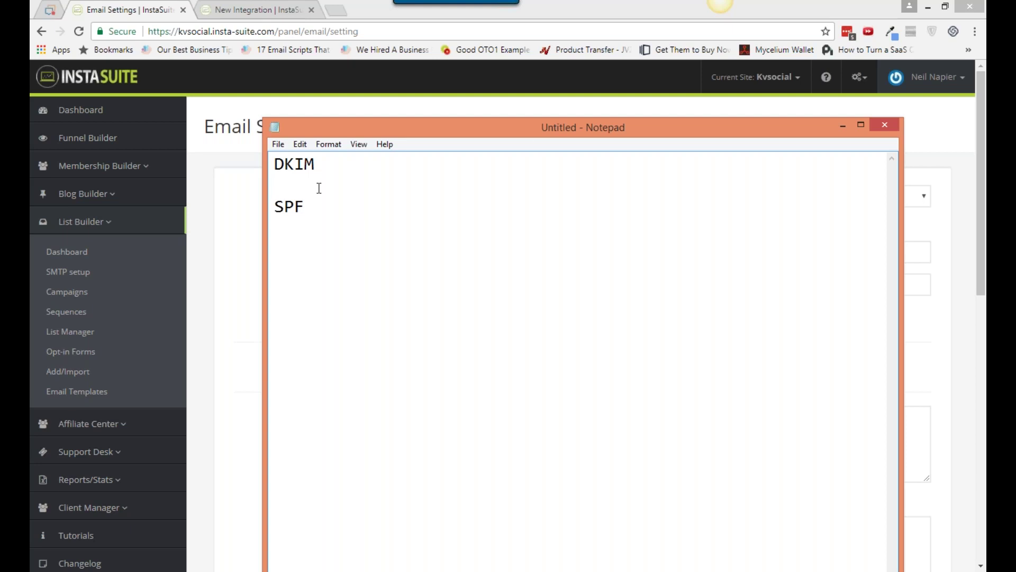
Switch back to the Email Settings in the browser and highlight the domain part of the default from email.
{"action": "key", "text": "alt+Tab"}
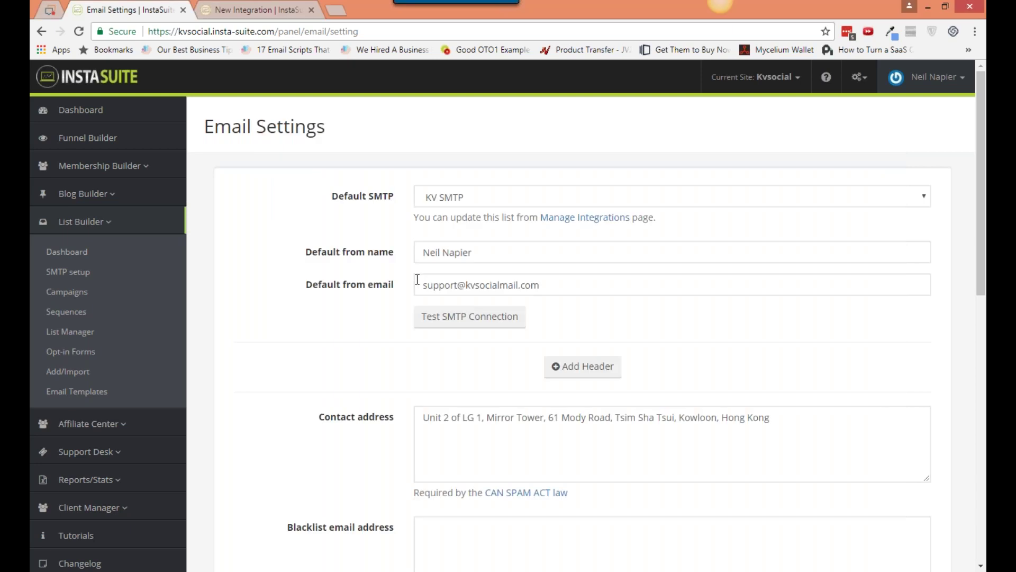
{"action": "left_click_drag", "start_coordinate": [465, 286], "coordinate": [539, 289]}
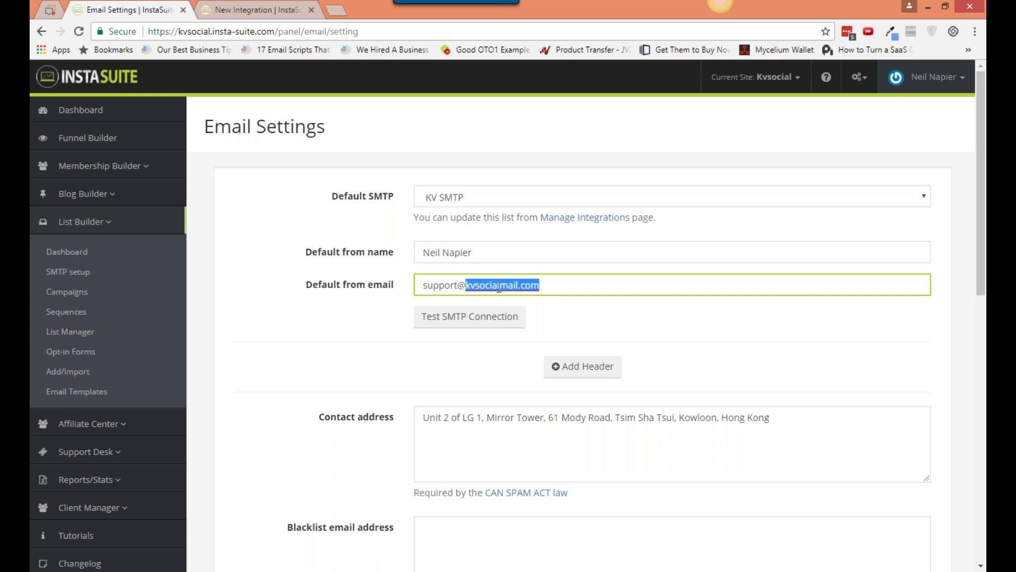
{"action": "left_click_drag", "start_coordinate": [471, 289], "coordinate": [540, 287]}
{"action": "left_click", "coordinate": [564, 326]}
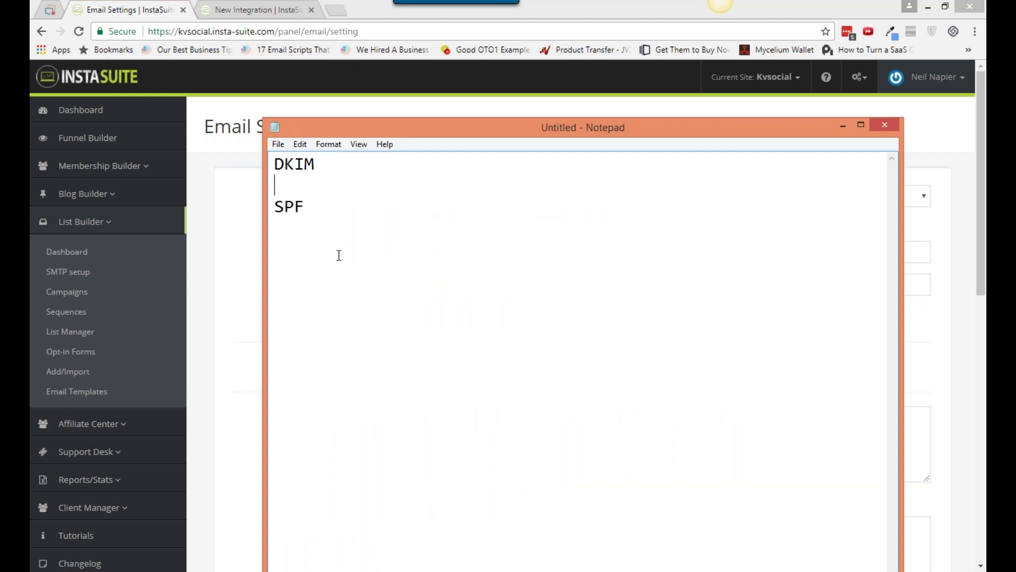
Return from Notepad to the browser's Email Settings and add an empty custom header row.
{"action": "key", "text": "alt+Tab"}
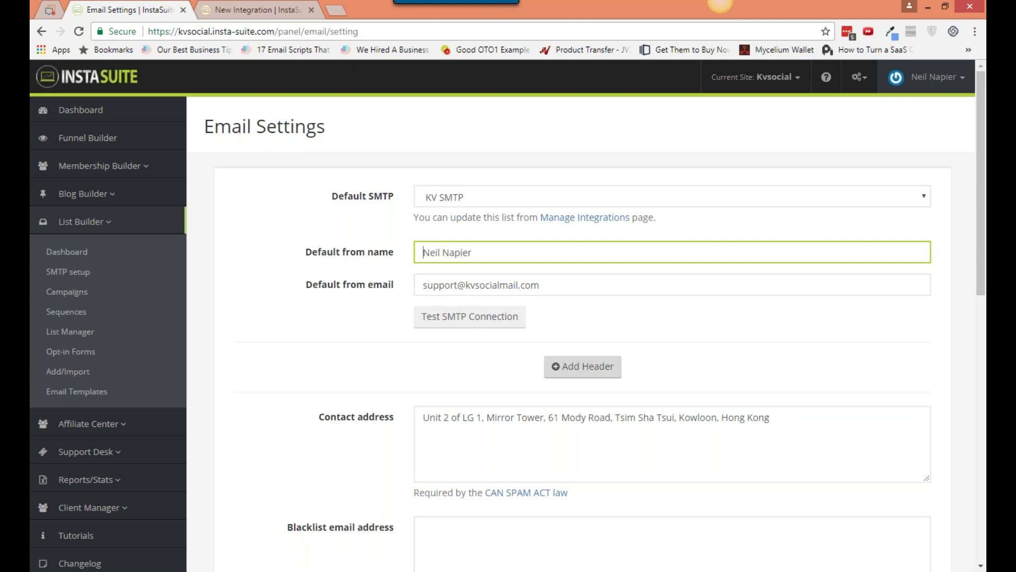
{"action": "left_click", "coordinate": [577, 367]}
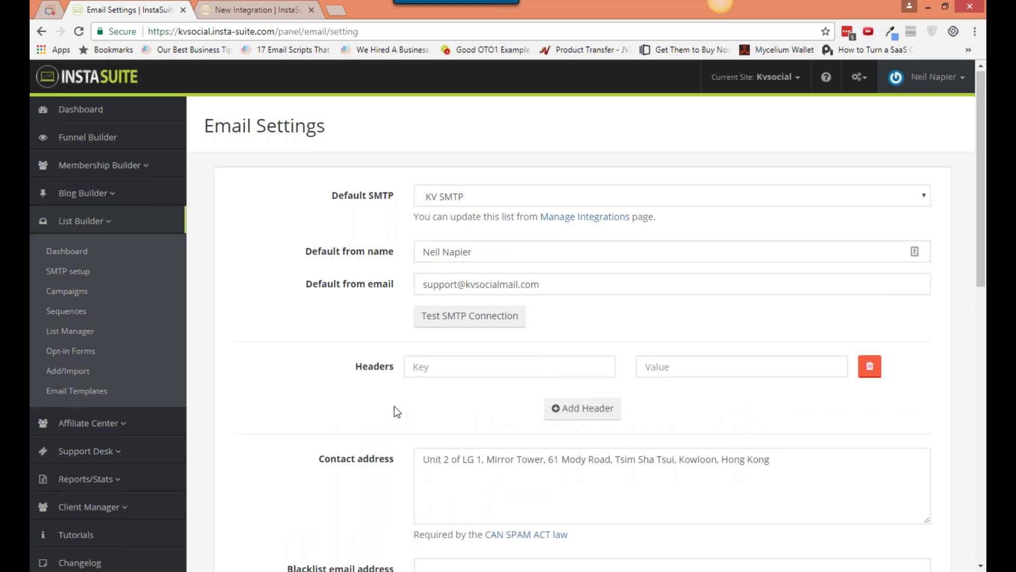
Examine the header row in the Email Settings, highlight the default from email, and activate the contact address field.
{"action": "scroll", "coordinate": [397, 412], "scroll_direction": "down", "scroll_amount": 4}
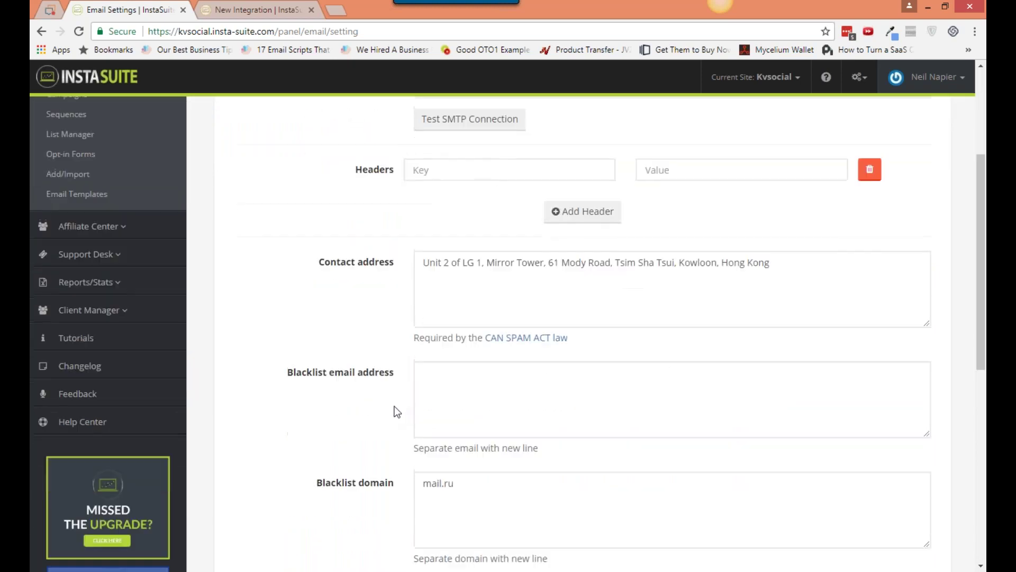
{"action": "scroll", "coordinate": [397, 412], "scroll_direction": "up", "scroll_amount": 1}
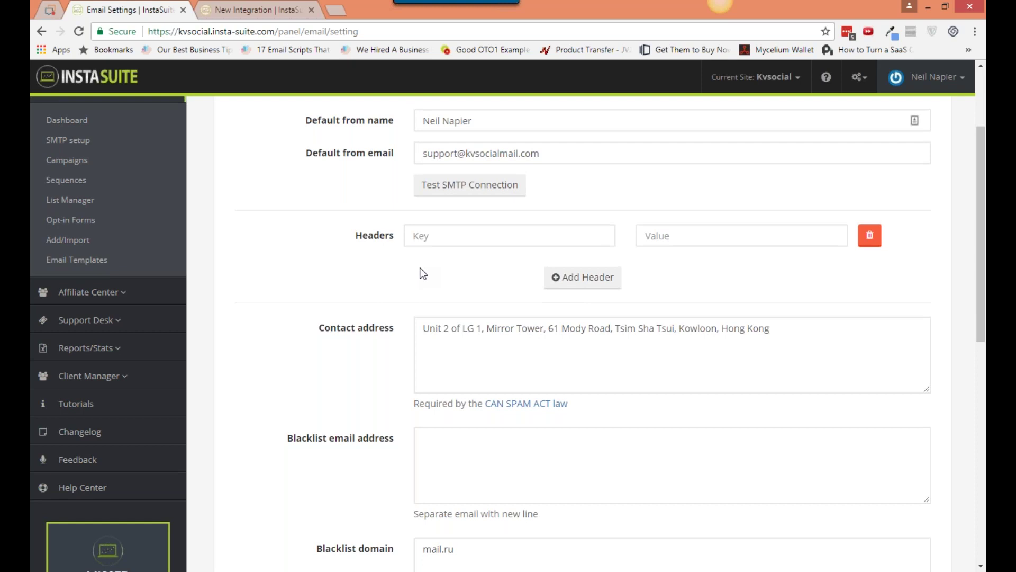
{"action": "scroll", "coordinate": [423, 273], "scroll_direction": "up", "scroll_amount": 1}
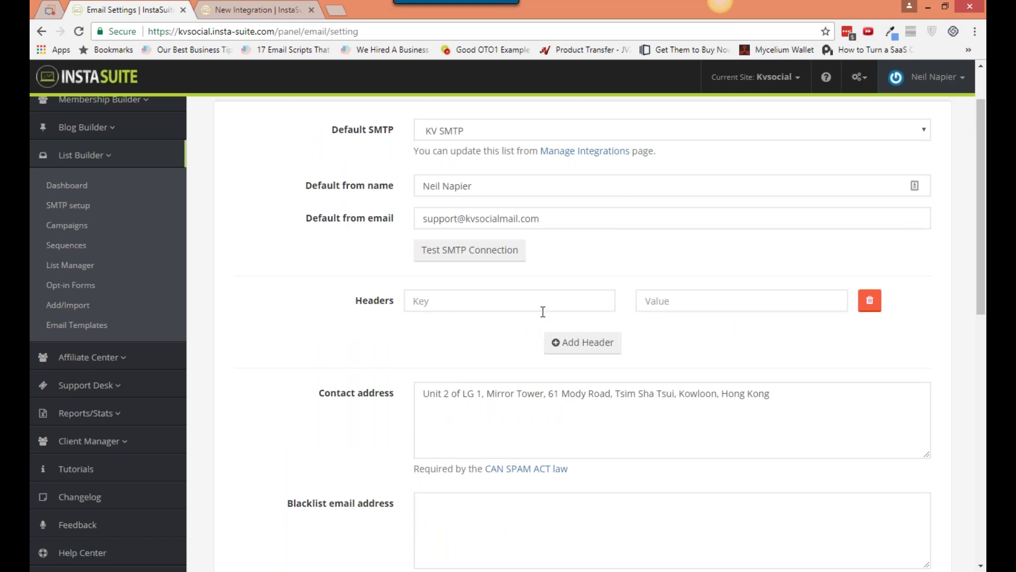
{"action": "left_click_drag", "start_coordinate": [423, 218], "coordinate": [601, 213]}
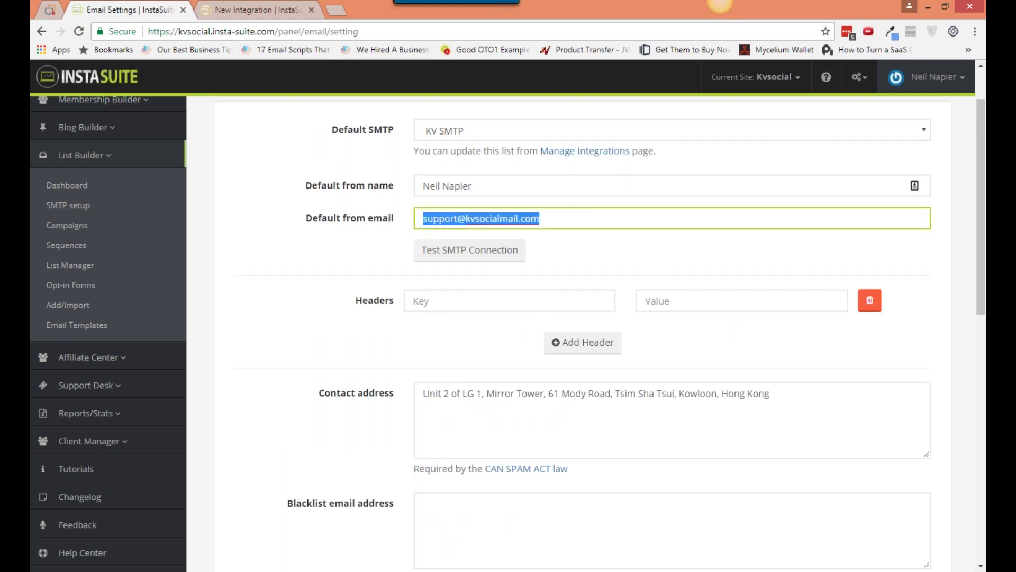
{"action": "left_click", "coordinate": [341, 381]}
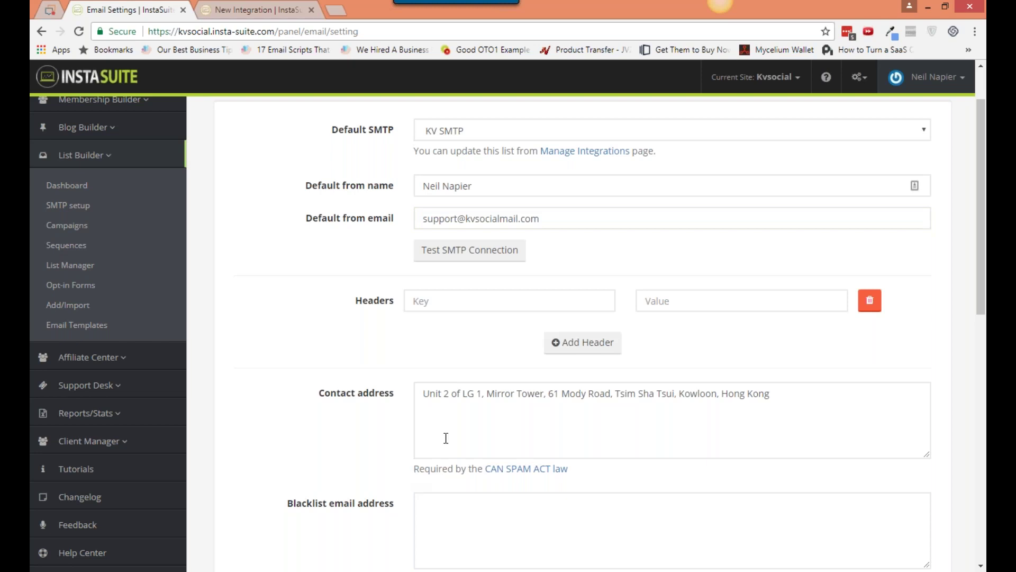
{"action": "left_click", "coordinate": [429, 406]}
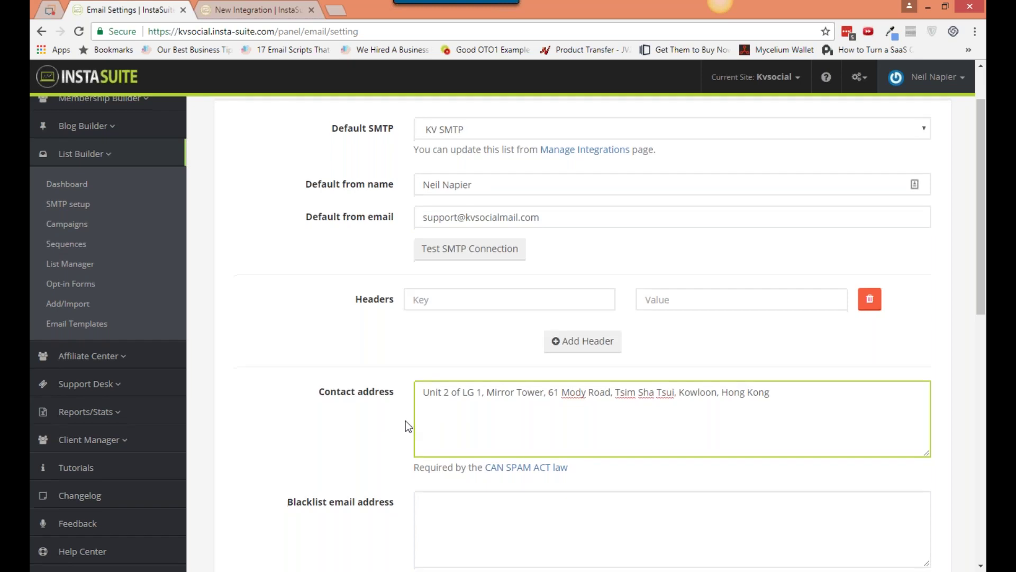
{"action": "scroll", "coordinate": [405, 420], "scroll_direction": "down", "scroll_amount": 2}
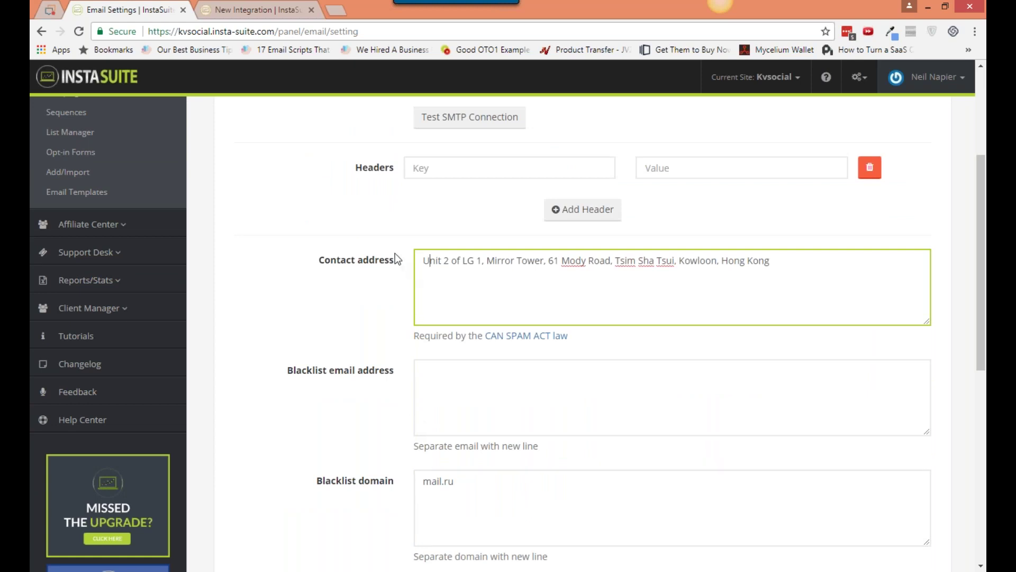
Search Google for "reply to header" in a new browser tab and return to the Email Settings.
{"action": "left_click", "coordinate": [338, 9]}
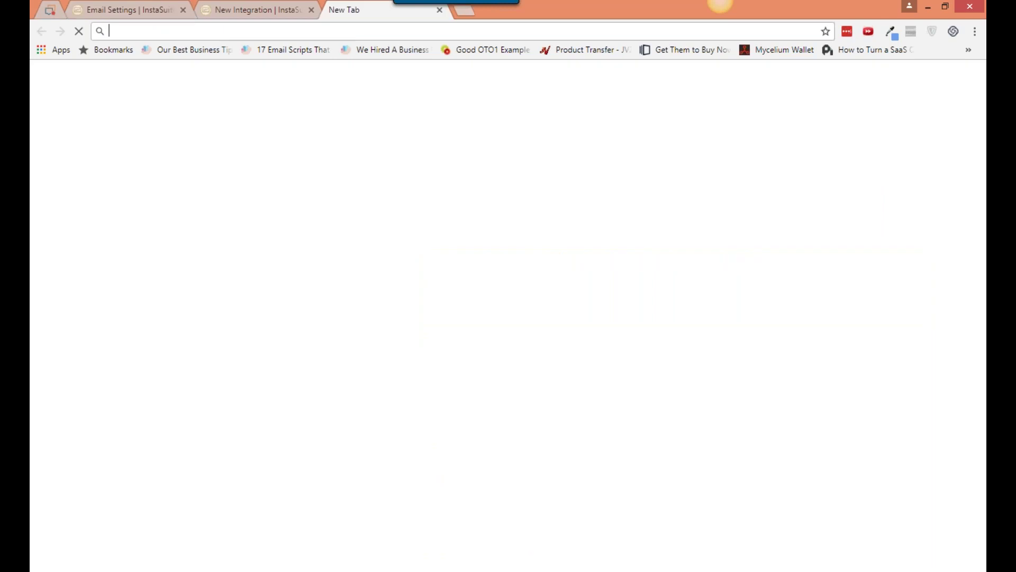
{"action": "type", "text": "reply to header"}
{"action": "key", "text": "Return"}
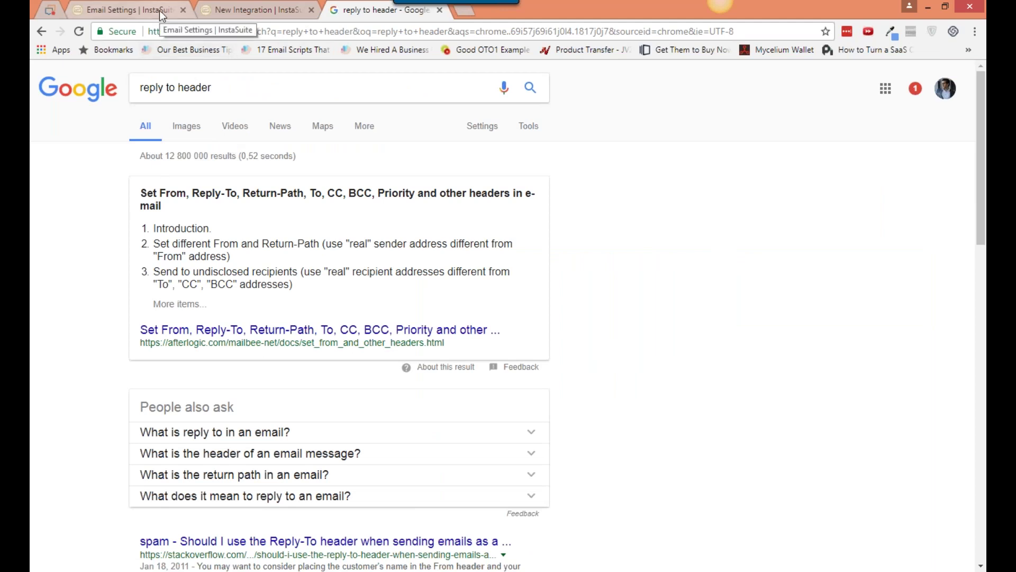
{"action": "key", "text": "F5"}
{"action": "left_click", "coordinate": [160, 11]}
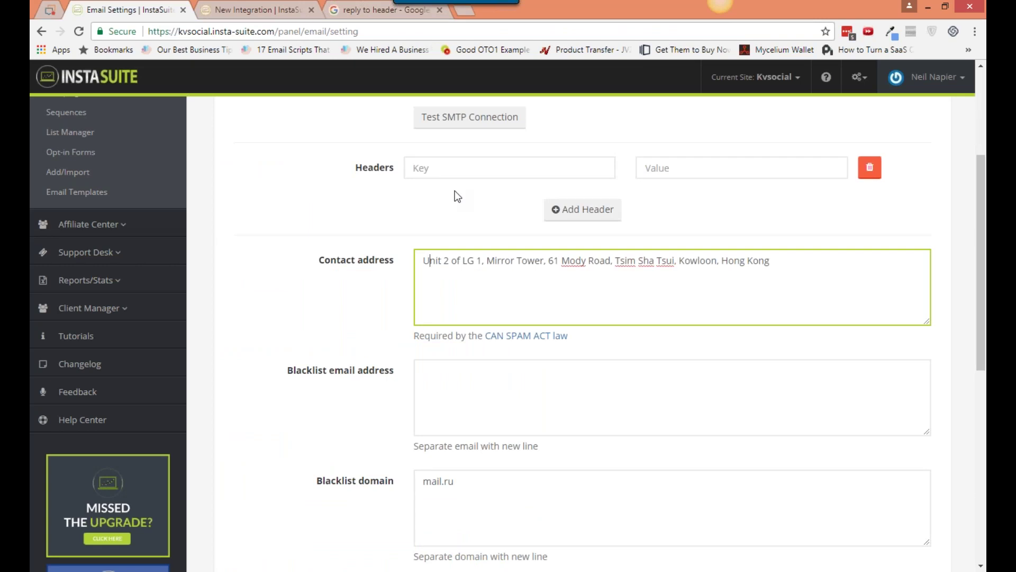
Examine the blacklist fields for email addresses, domains and IP addresses in the Email Settings.
{"action": "left_click", "coordinate": [358, 286]}
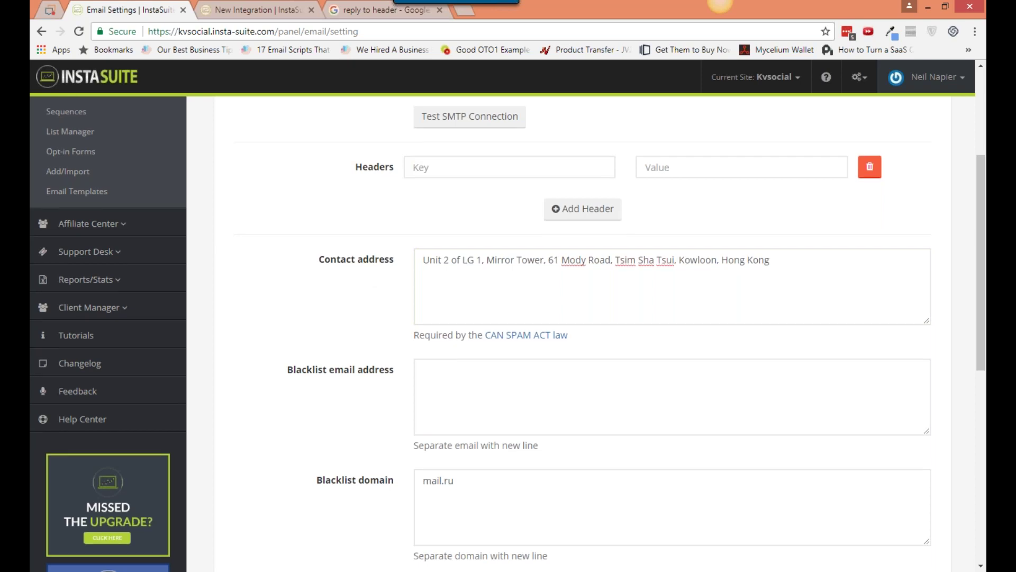
{"action": "scroll", "coordinate": [414, 238], "scroll_direction": "down", "scroll_amount": 3}
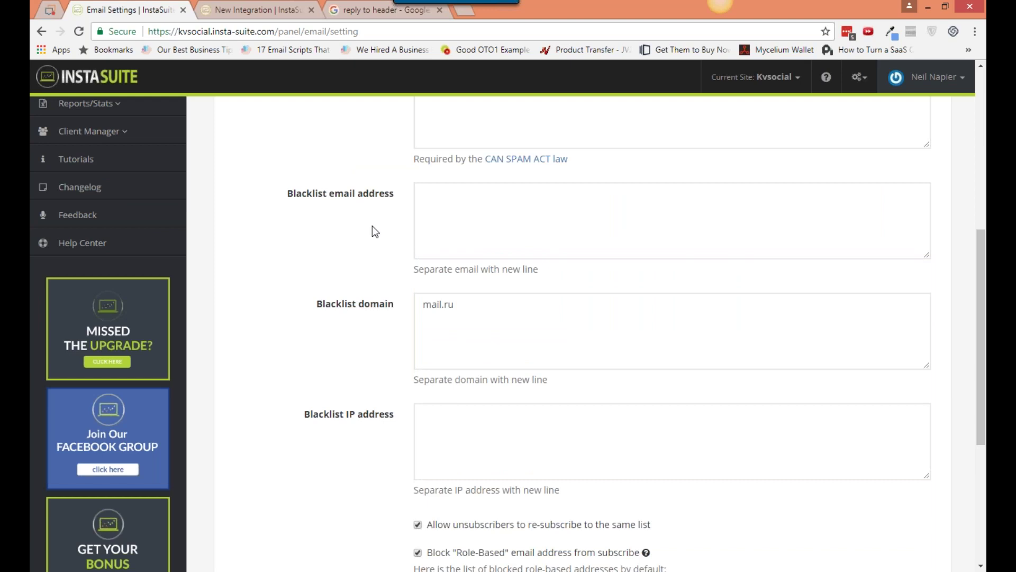
{"action": "left_click_drag", "start_coordinate": [313, 196], "coordinate": [401, 210]}
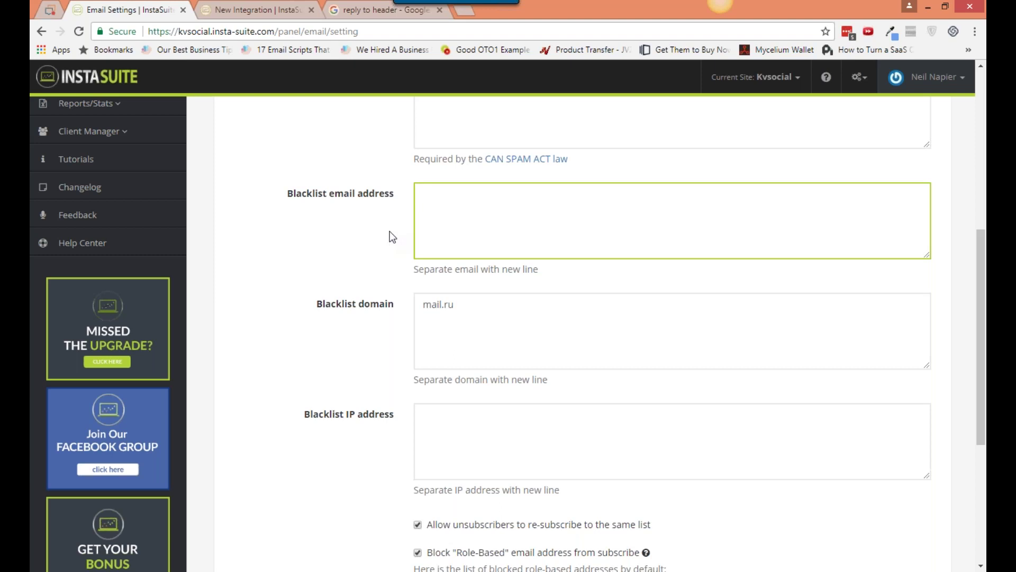
{"action": "scroll", "coordinate": [389, 231], "scroll_direction": "down", "scroll_amount": 1}
{"action": "scroll", "coordinate": [386, 240], "scroll_direction": "down", "scroll_amount": 2}
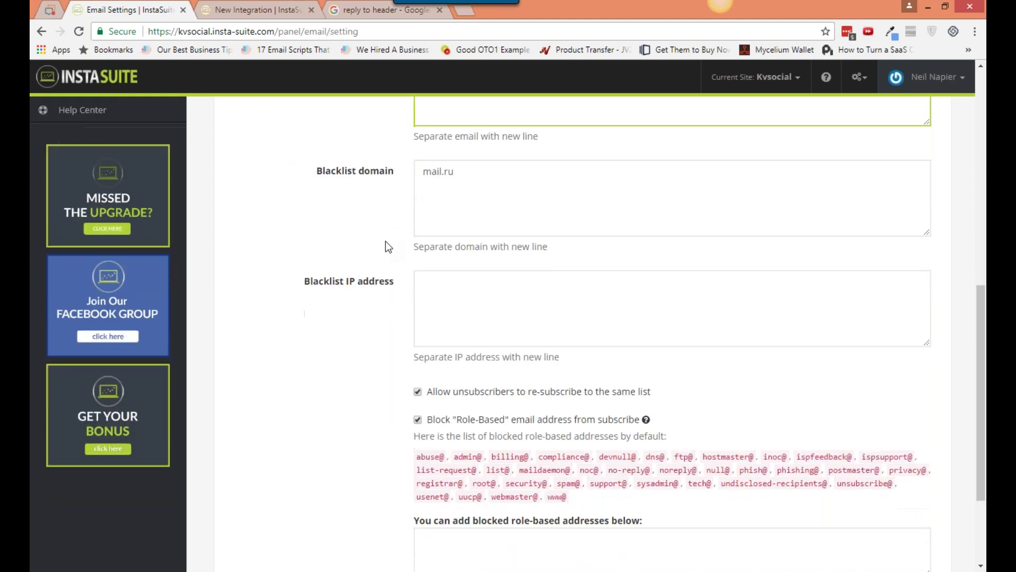
{"action": "scroll", "coordinate": [385, 240], "scroll_direction": "down", "scroll_amount": 1}
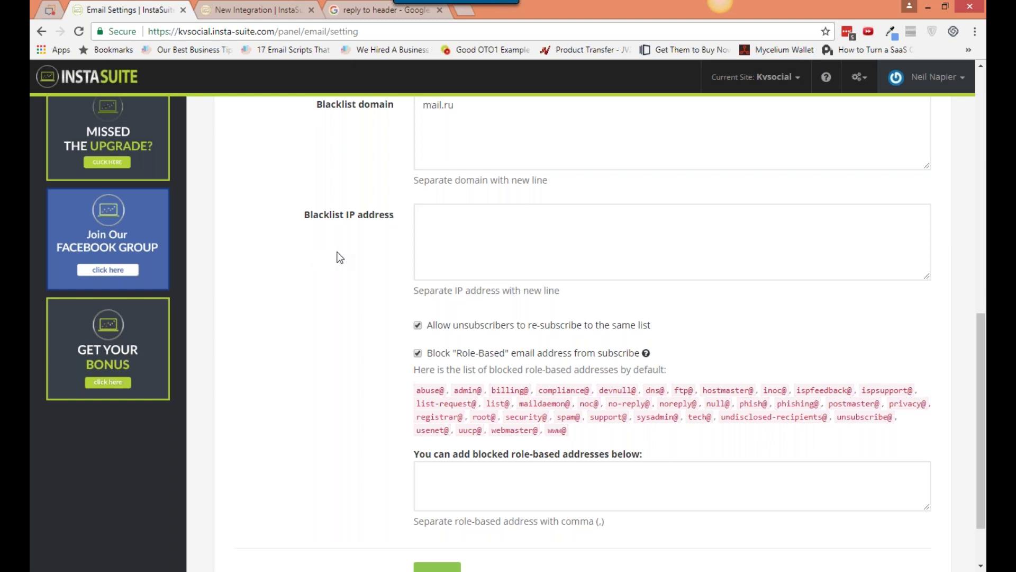
Highlight the re-subscribe option, the role-based blocking option and its admin@ entry, and review the box for adding blocked role-based addresses.
{"action": "left_click_drag", "start_coordinate": [451, 325], "coordinate": [564, 333]}
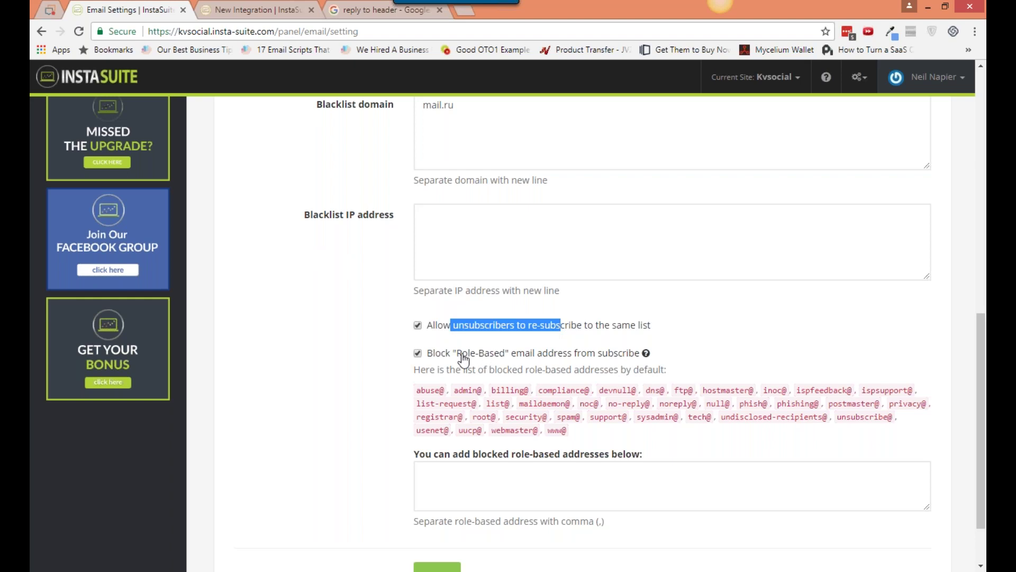
{"action": "left_click_drag", "start_coordinate": [461, 355], "coordinate": [602, 363]}
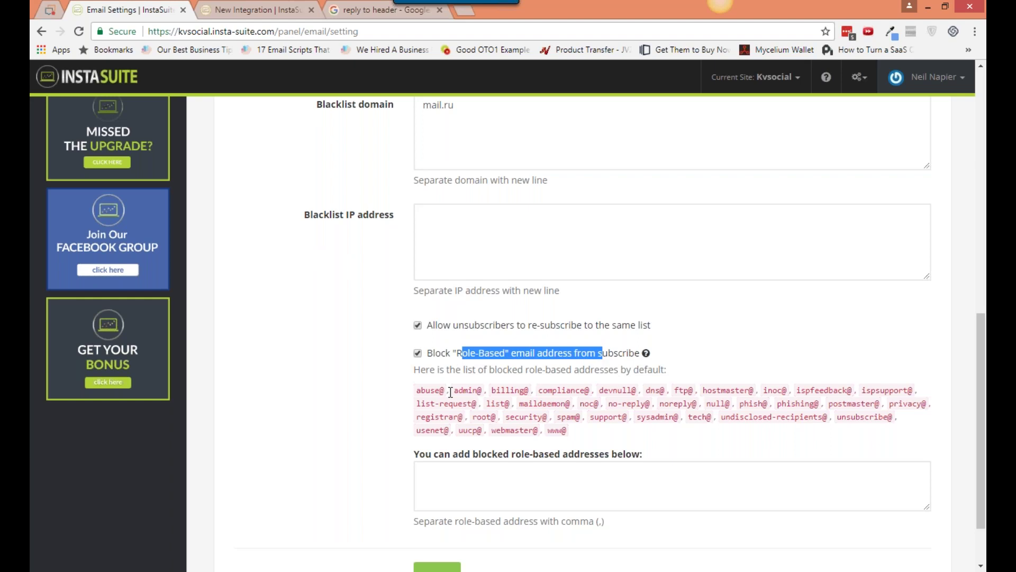
{"action": "left_click_drag", "start_coordinate": [453, 392], "coordinate": [479, 392]}
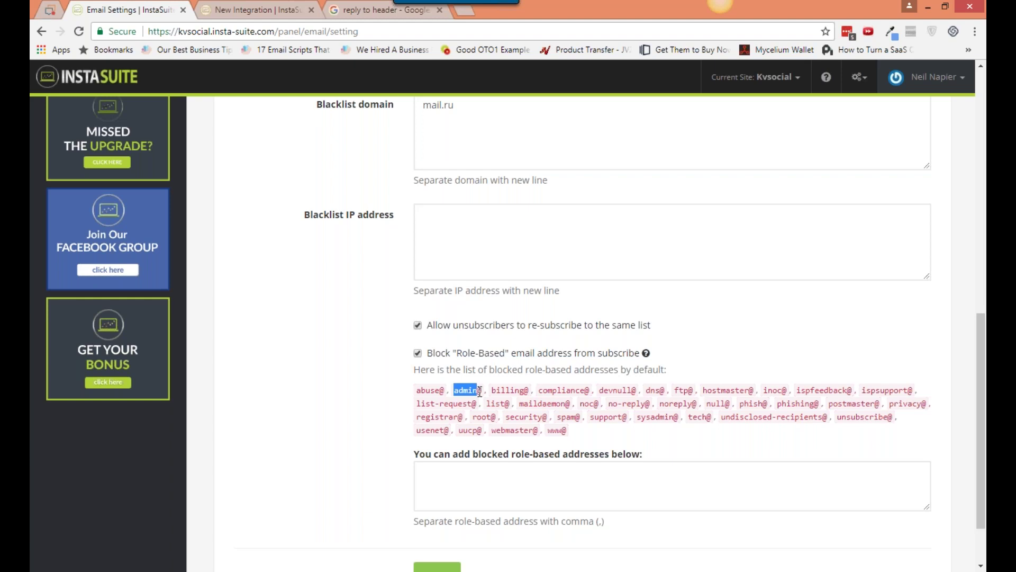
{"action": "left_click_drag", "start_coordinate": [480, 392], "coordinate": [474, 393]}
{"action": "left_click", "coordinate": [489, 486]}
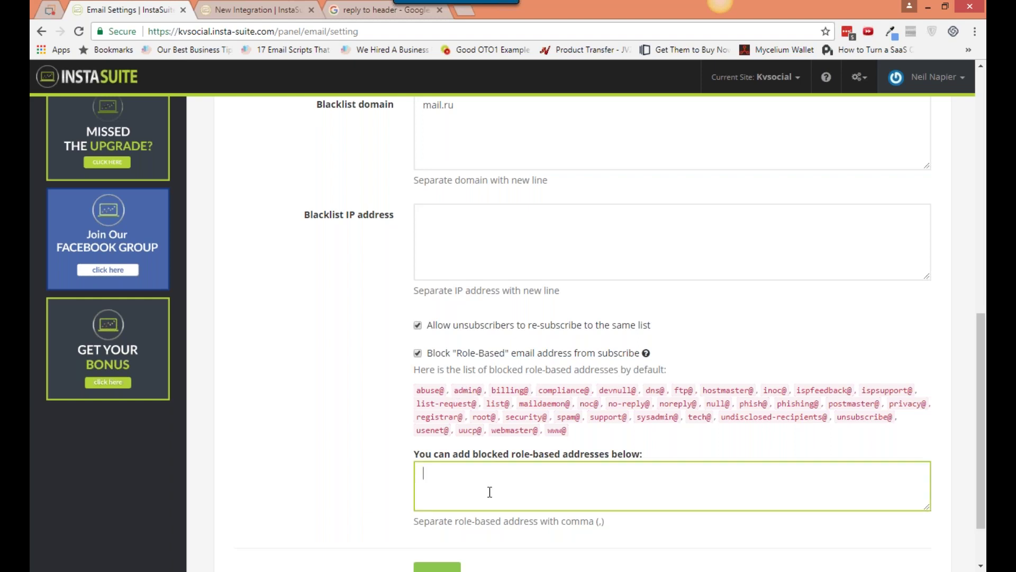
{"action": "scroll", "coordinate": [338, 427], "scroll_direction": "down", "scroll_amount": 1}
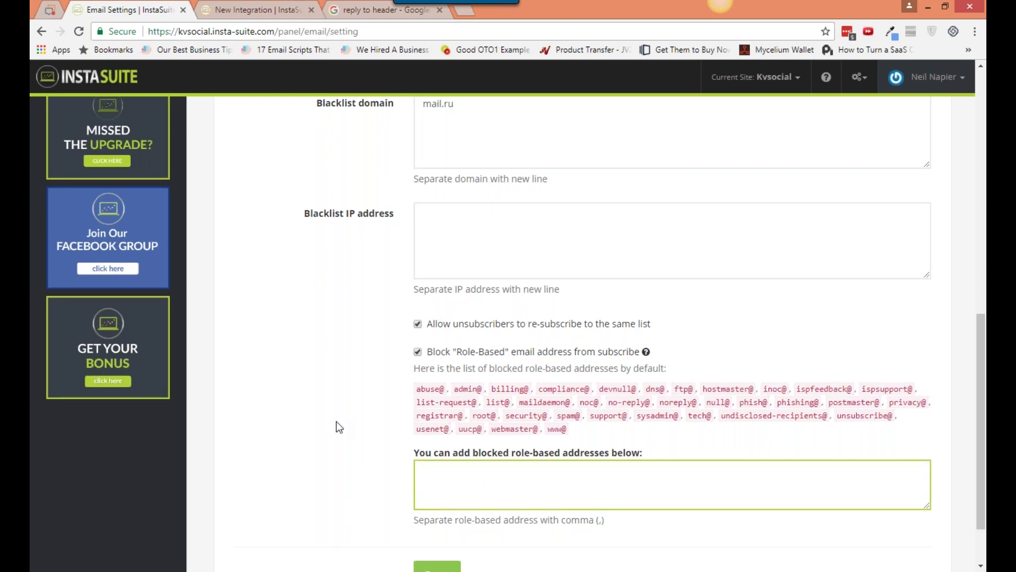
{"action": "scroll", "coordinate": [339, 426], "scroll_direction": "down", "scroll_amount": 1}
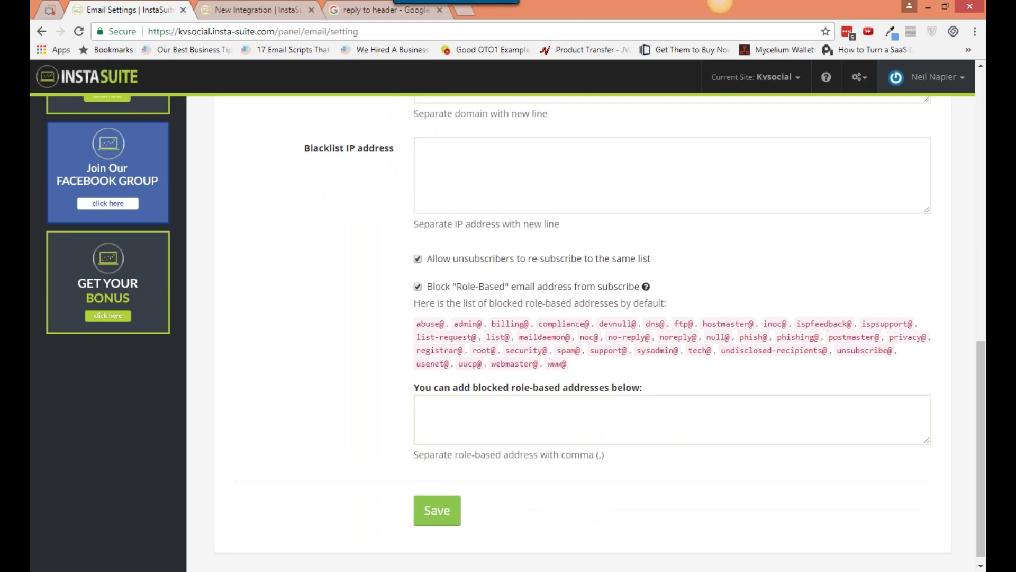
View the List Builder's Email Campaigns page and go on to the List Manager.
{"action": "scroll", "coordinate": [336, 220], "scroll_direction": "up", "scroll_amount": 10}
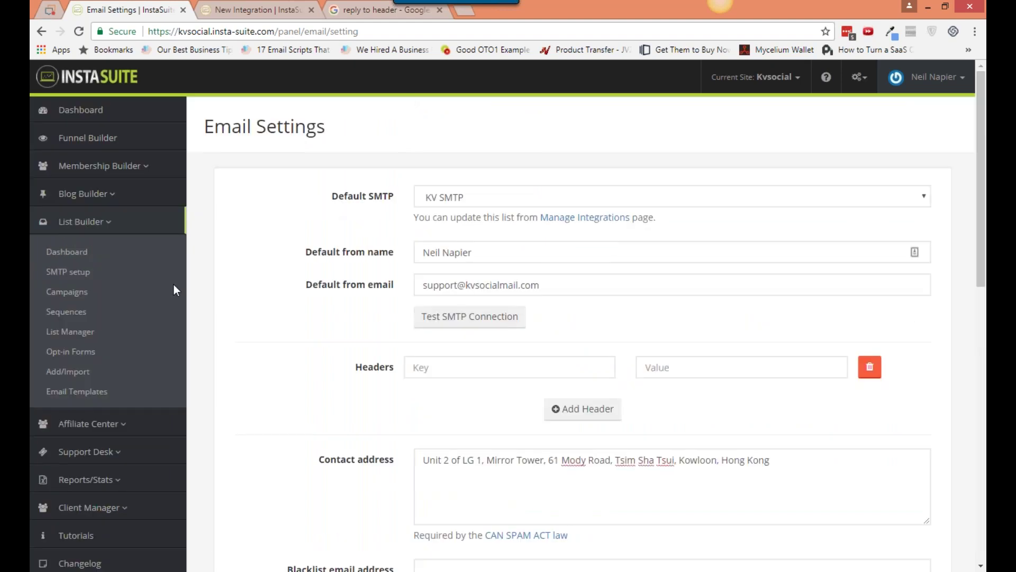
{"action": "left_click", "coordinate": [57, 291]}
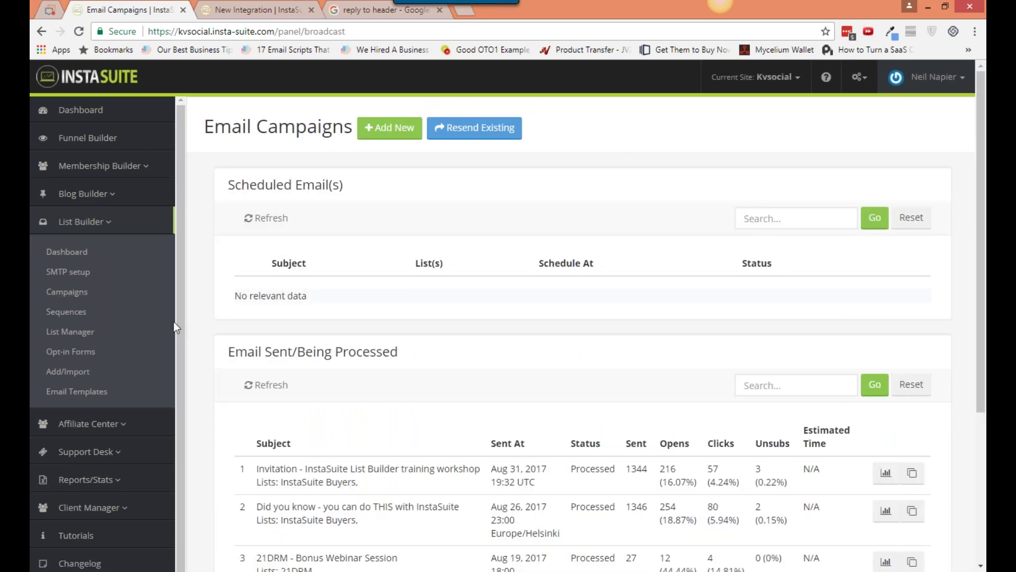
{"action": "left_click", "coordinate": [72, 332]}
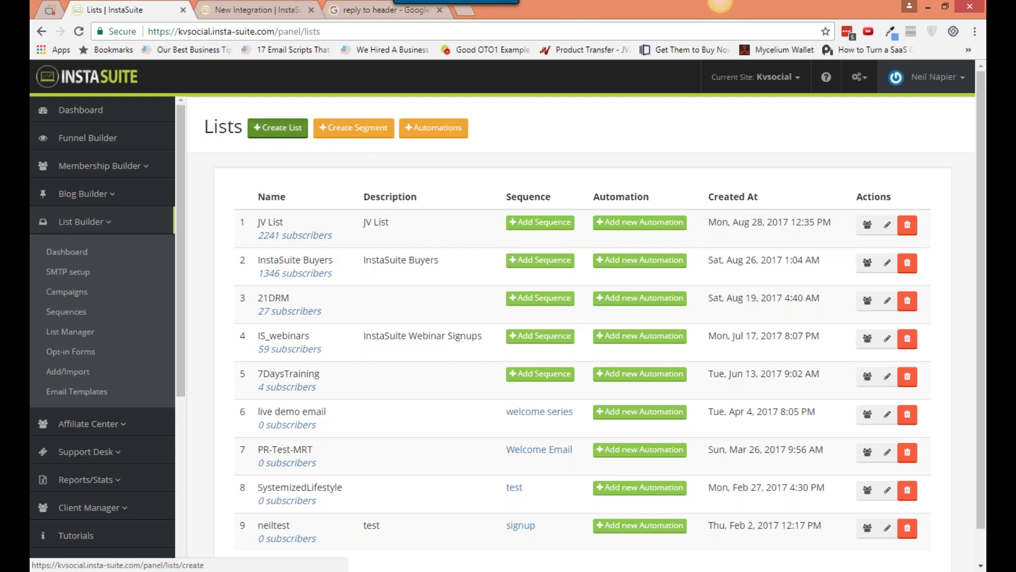
Open the form for creating a list, review its fields down to the subscriber notification option, and cancel it.
{"action": "left_click", "coordinate": [277, 128]}
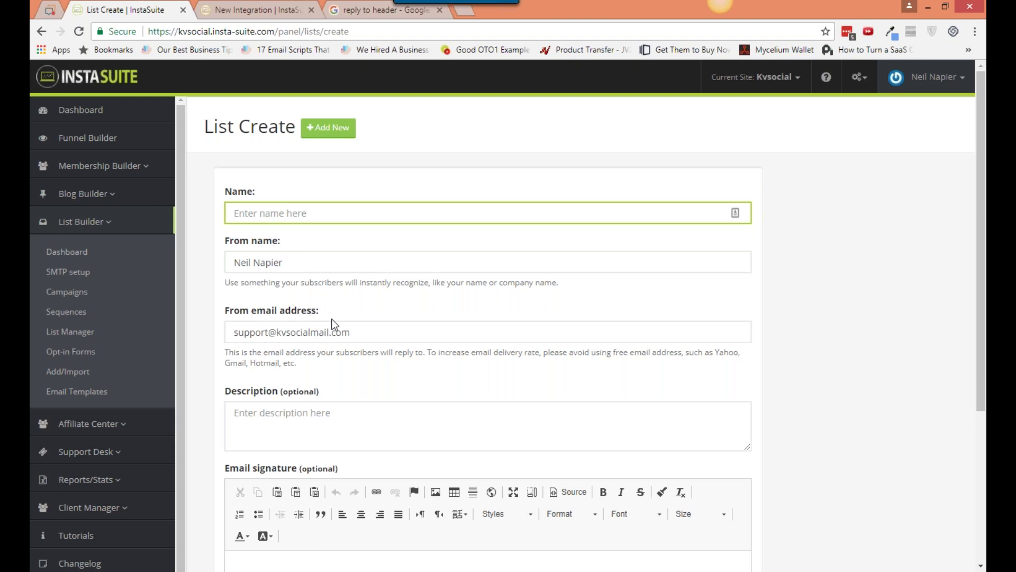
{"action": "scroll", "coordinate": [347, 342], "scroll_direction": "down", "scroll_amount": 1}
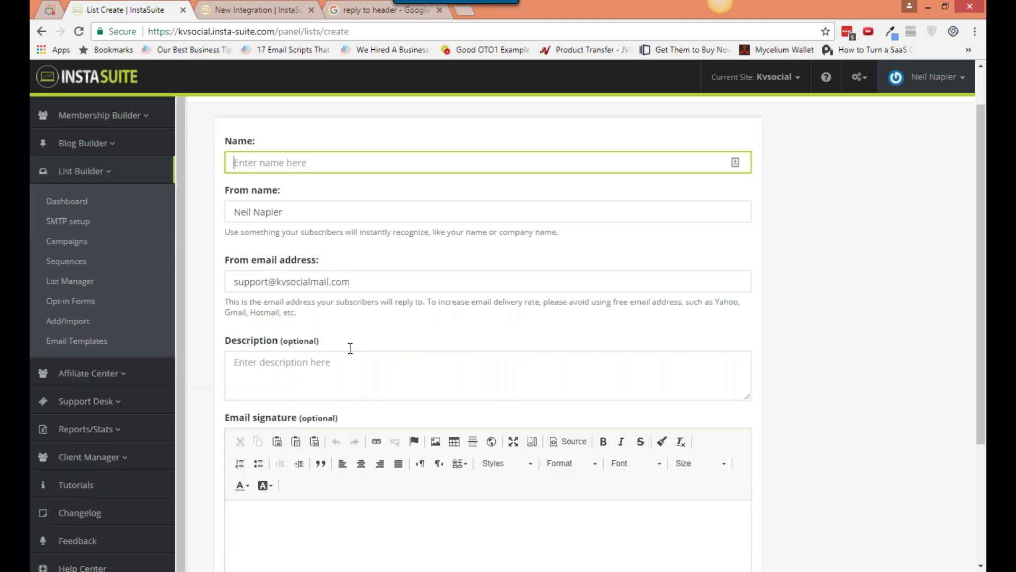
{"action": "scroll", "coordinate": [350, 348], "scroll_direction": "down", "scroll_amount": 3}
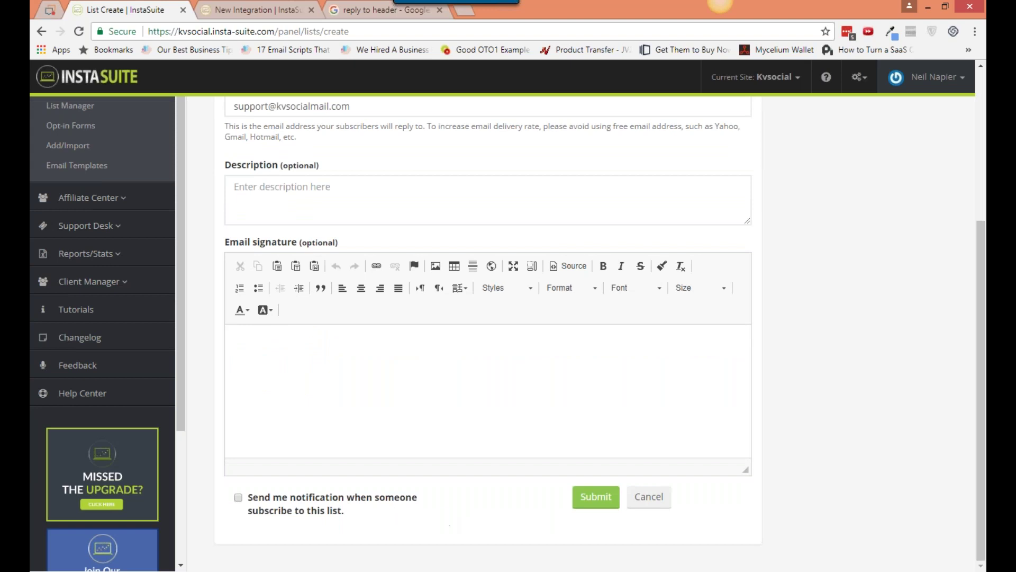
{"action": "left_click", "coordinate": [640, 503]}
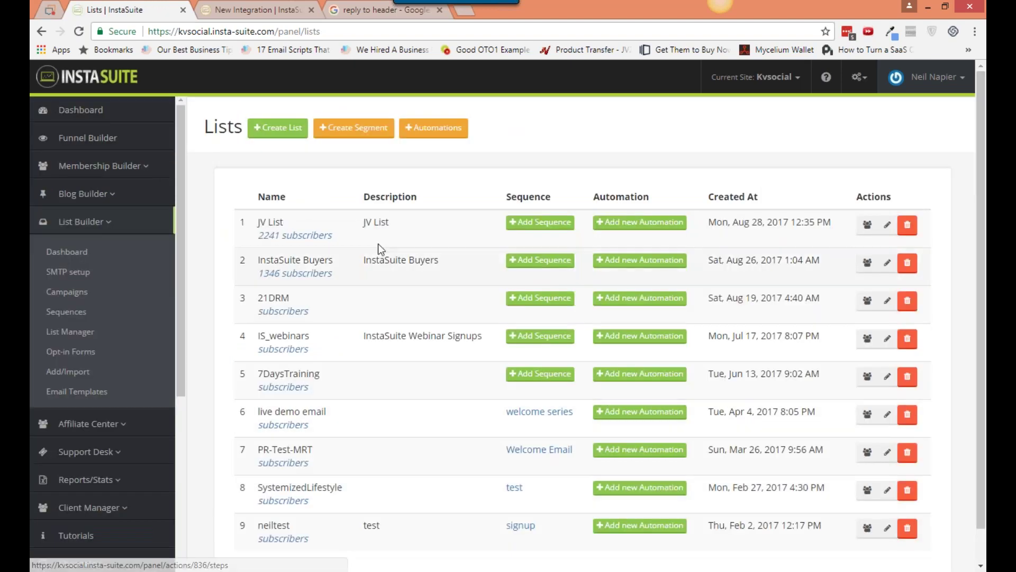
Open the Segmentation page from the lists overview and bring up the form for creating a segment.
{"action": "left_click", "coordinate": [373, 132]}
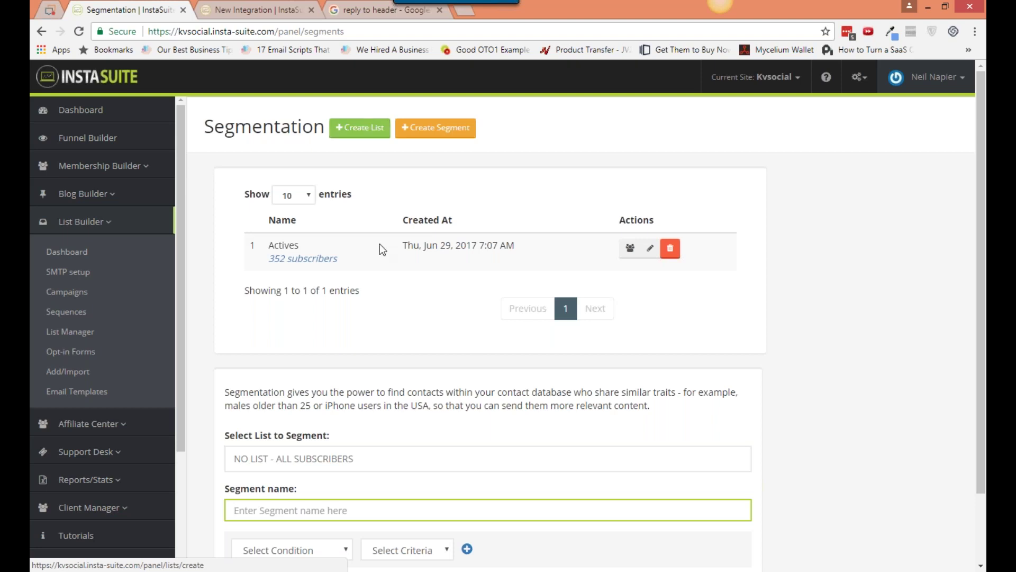
{"action": "scroll", "coordinate": [391, 278], "scroll_direction": "down", "scroll_amount": 1}
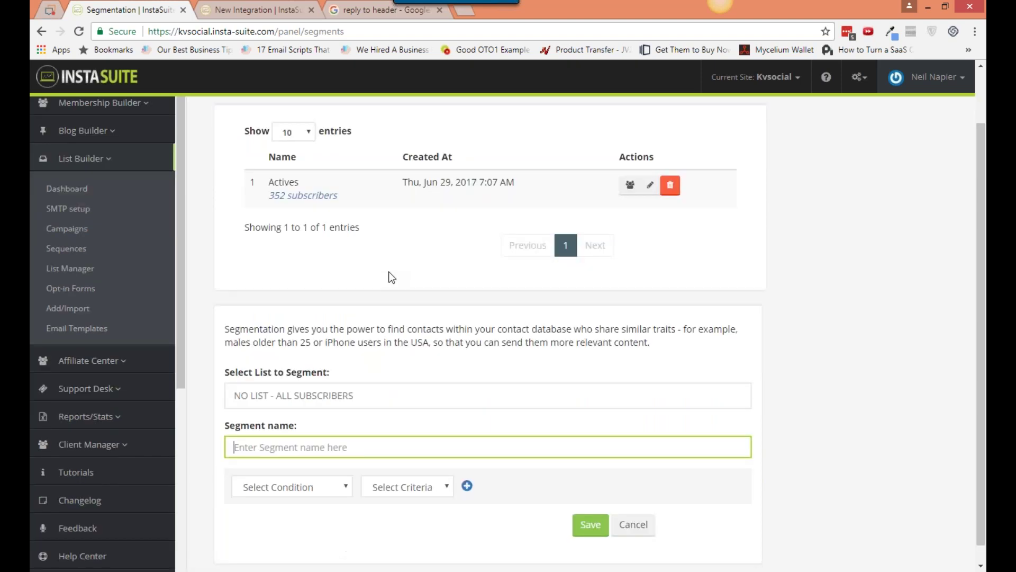
{"action": "scroll", "coordinate": [392, 277], "scroll_direction": "up", "scroll_amount": 1}
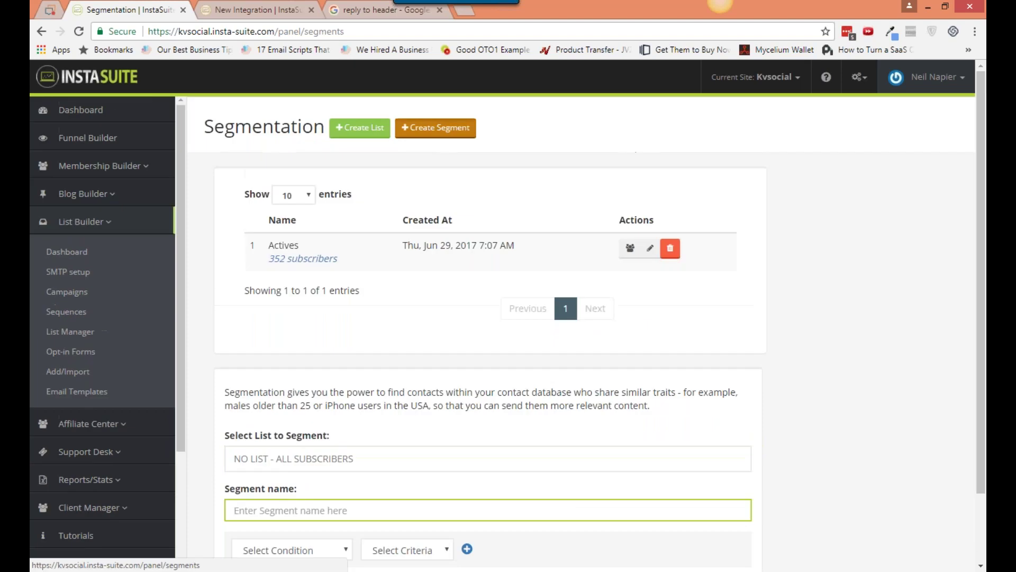
{"action": "left_click", "coordinate": [416, 131]}
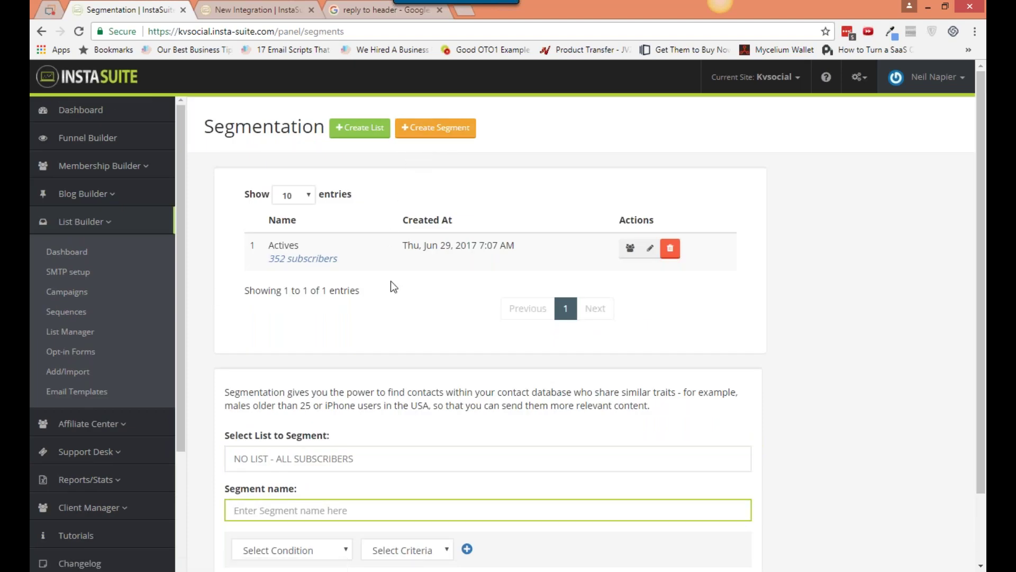
{"action": "scroll", "coordinate": [390, 280], "scroll_direction": "down", "scroll_amount": 1}
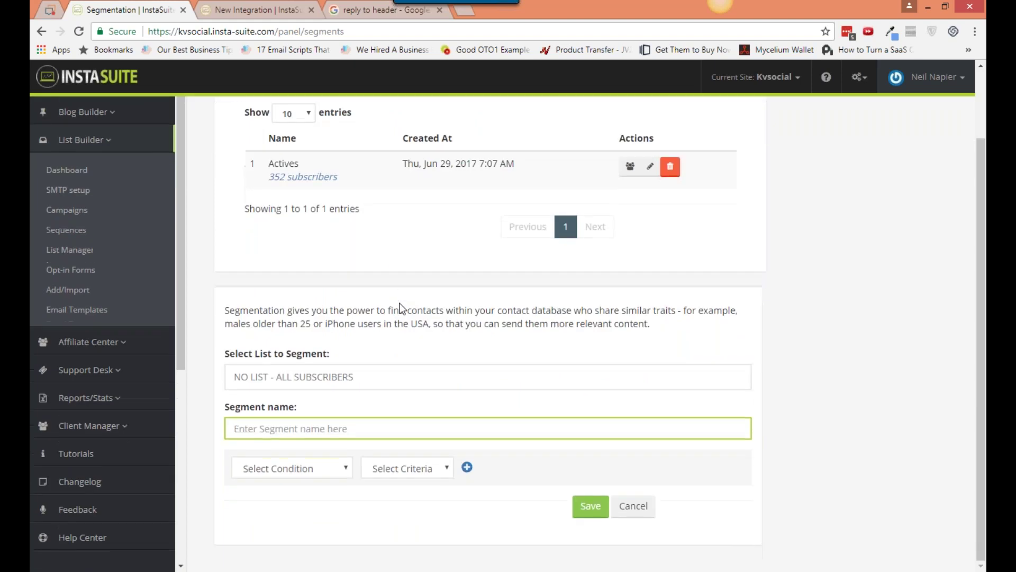
Highlight the segmentation explanation, including the part about sending more relevant content, and clear the highlight.
{"action": "left_click_drag", "start_coordinate": [269, 312], "coordinate": [432, 329]}
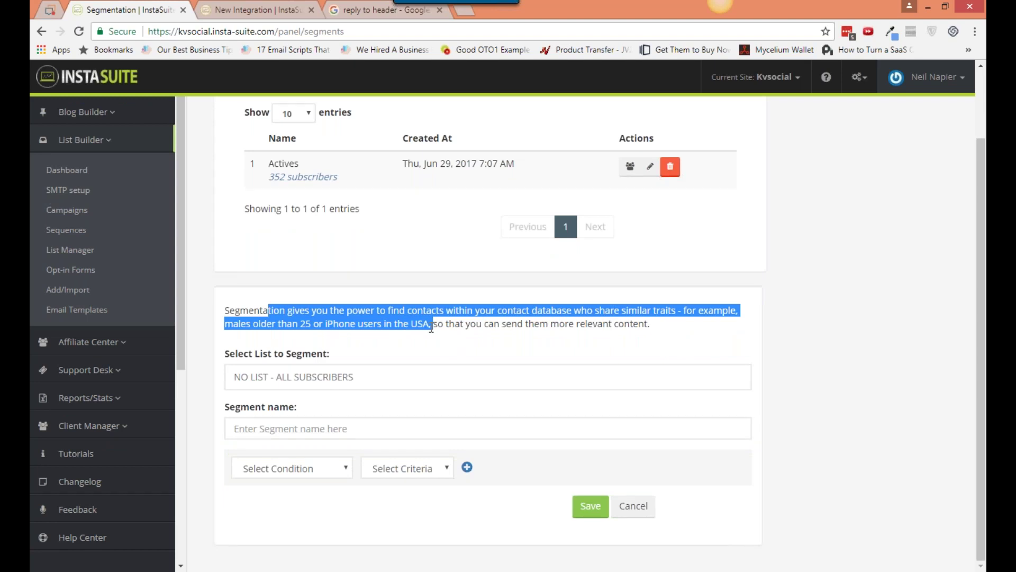
{"action": "left_click", "coordinate": [377, 332]}
{"action": "left_click_drag", "start_coordinate": [427, 324], "coordinate": [652, 324]}
{"action": "left_click", "coordinate": [422, 391]}
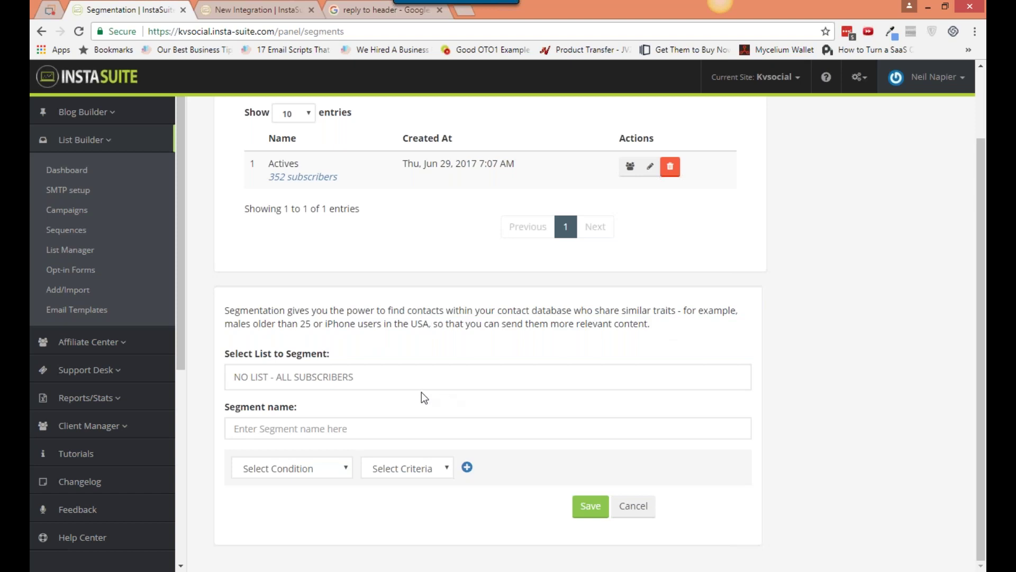
Choose InstaSuite Buyers and JV List as the lists to segment.
{"action": "left_click", "coordinate": [307, 380]}
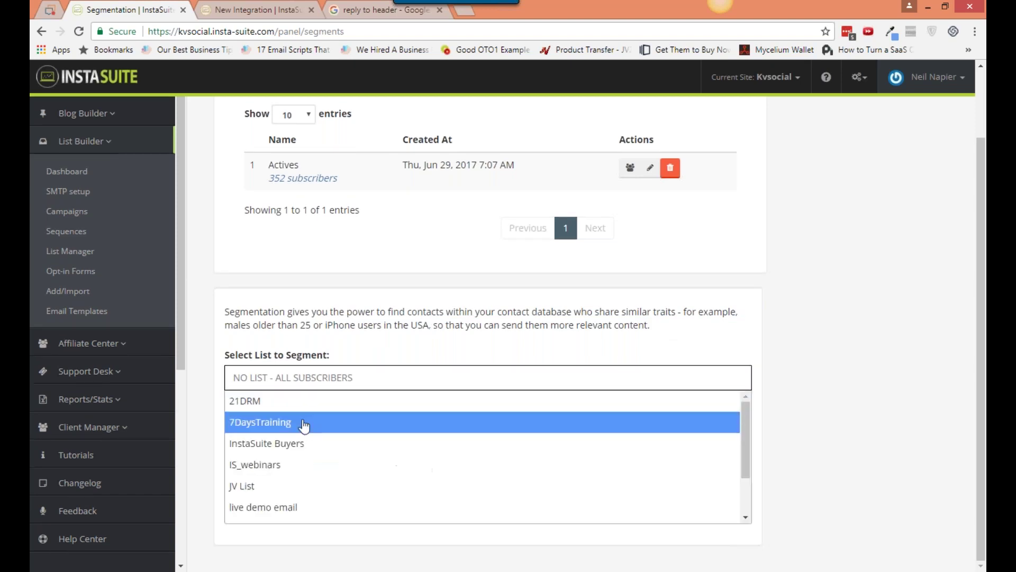
{"action": "left_click", "coordinate": [303, 447]}
{"action": "left_click", "coordinate": [345, 379]}
{"action": "left_click", "coordinate": [334, 486]}
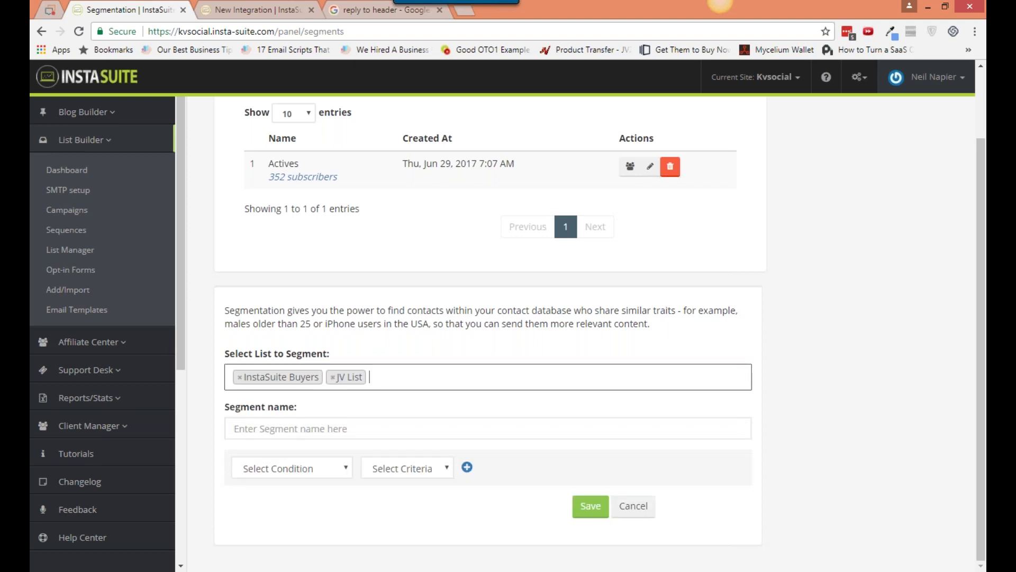
Name the segment "Opens but no clicks".
{"action": "left_click", "coordinate": [313, 432]}
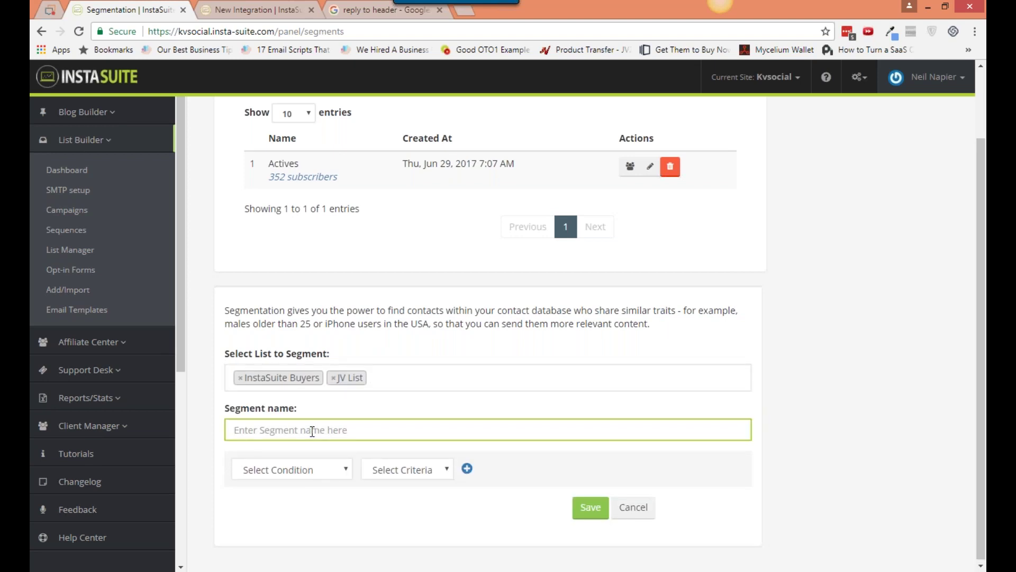
{"action": "type", "text": "No opens"}
{"action": "key", "text": "ctrl+a"}
{"action": "type", "text": "Opens but no clicks"}
Set the first condition to Opened/Didn't open with criteria Opened for the broadcast "Did you know - you can do THIS with InstaSuite".
{"action": "left_click", "coordinate": [299, 470]}
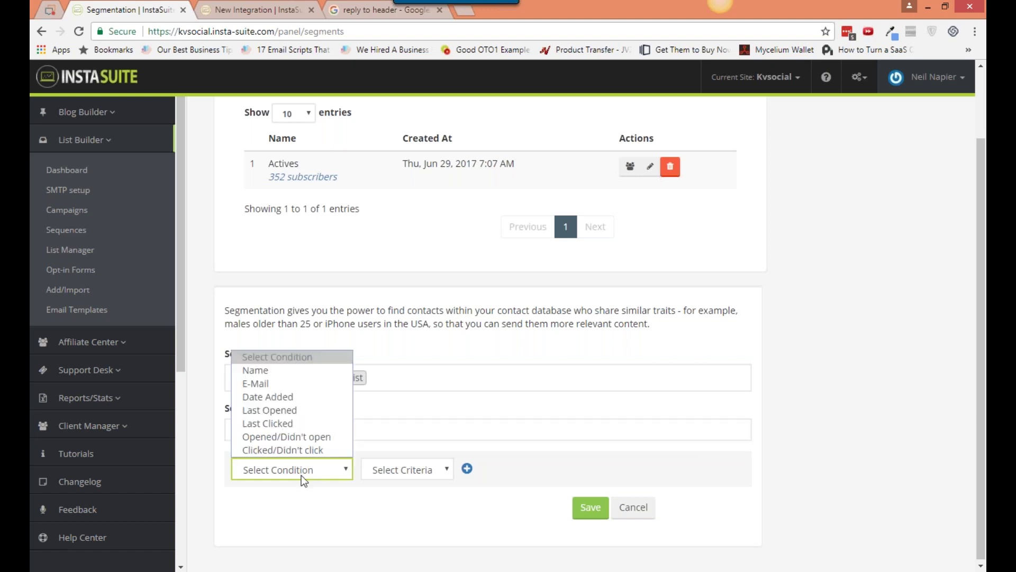
{"action": "left_click", "coordinate": [307, 438]}
{"action": "left_click", "coordinate": [398, 470]}
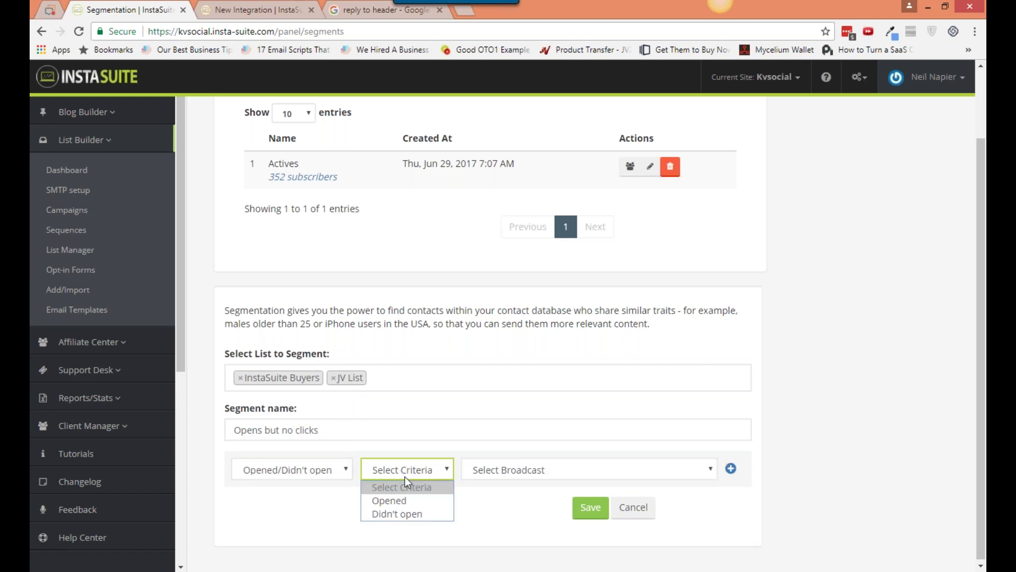
{"action": "left_click", "coordinate": [427, 498]}
{"action": "left_click", "coordinate": [493, 478]}
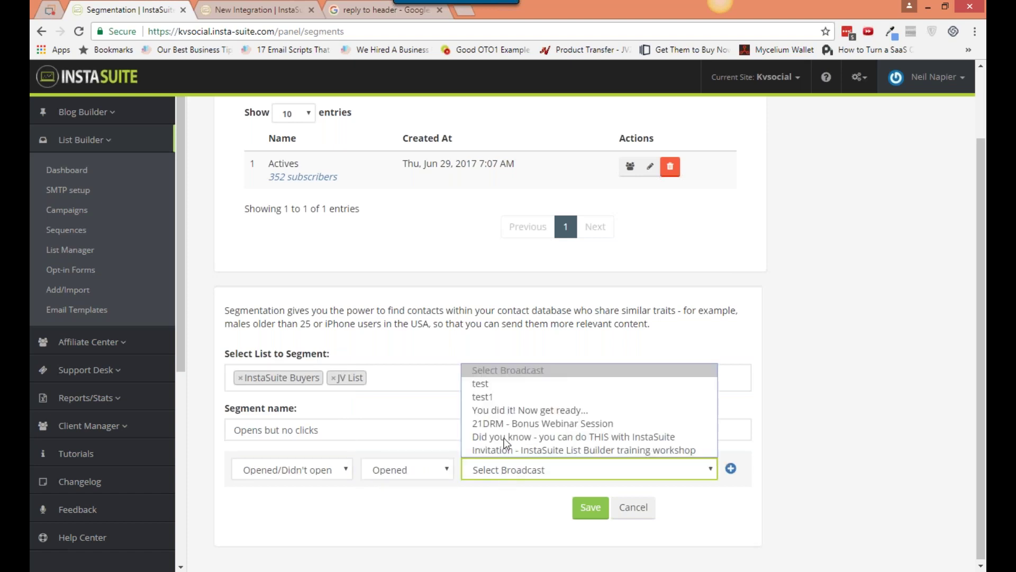
{"action": "left_click", "coordinate": [523, 436]}
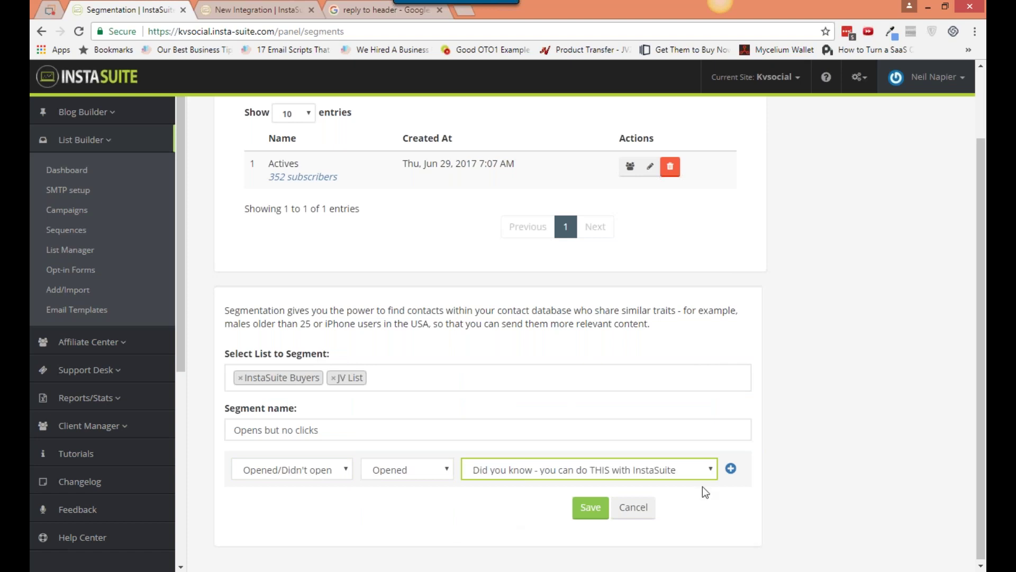
Add an AND condition of Clicked/Didn't click with criteria Didn't click for the broadcast "Did you know - you can do THIS with InstaSuite".
{"action": "left_click", "coordinate": [730, 468]}
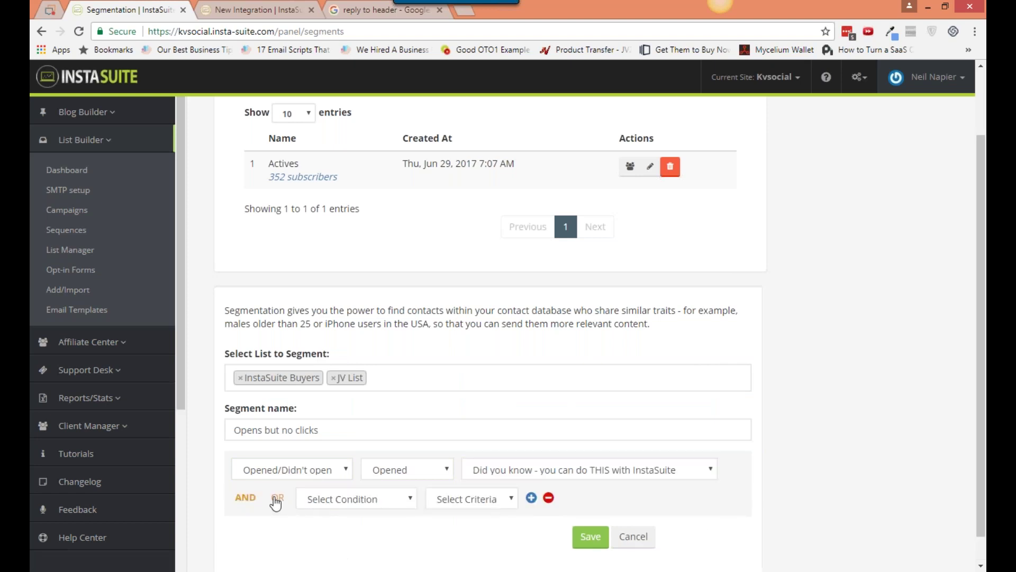
{"action": "left_click", "coordinate": [346, 498]}
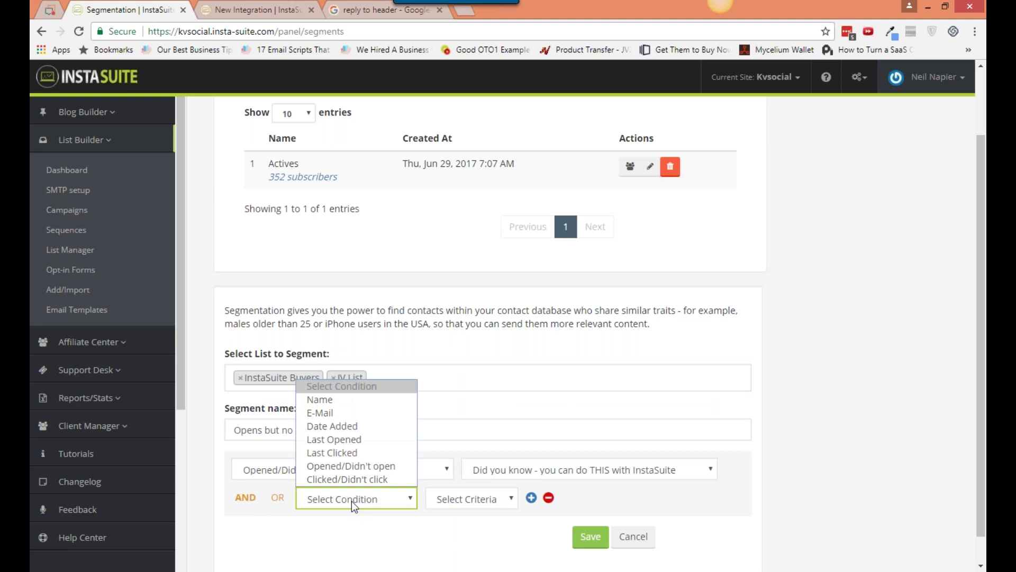
{"action": "left_click", "coordinate": [347, 479]}
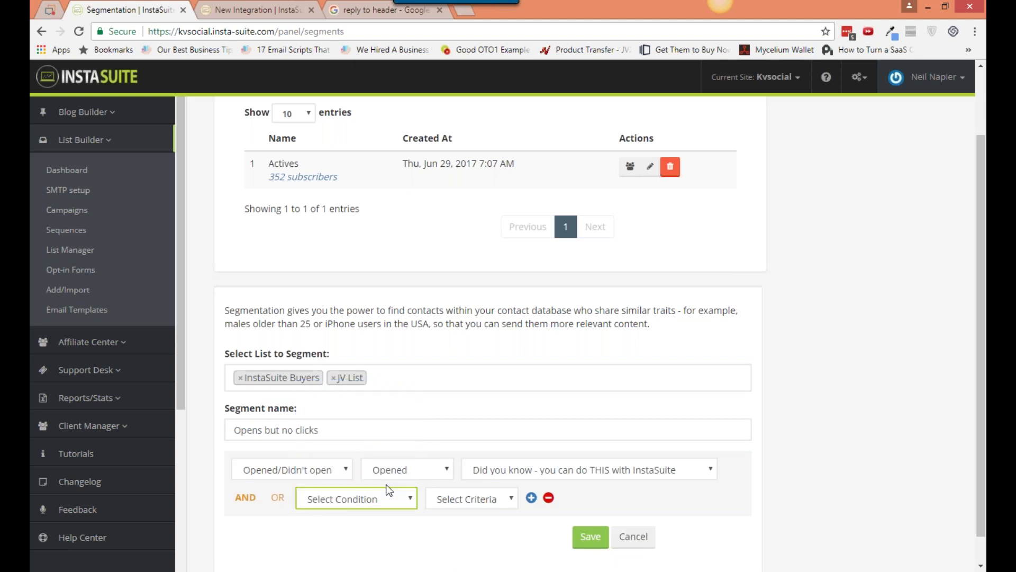
{"action": "left_click", "coordinate": [447, 497]}
{"action": "left_click", "coordinate": [458, 543]}
{"action": "left_click", "coordinate": [424, 526]}
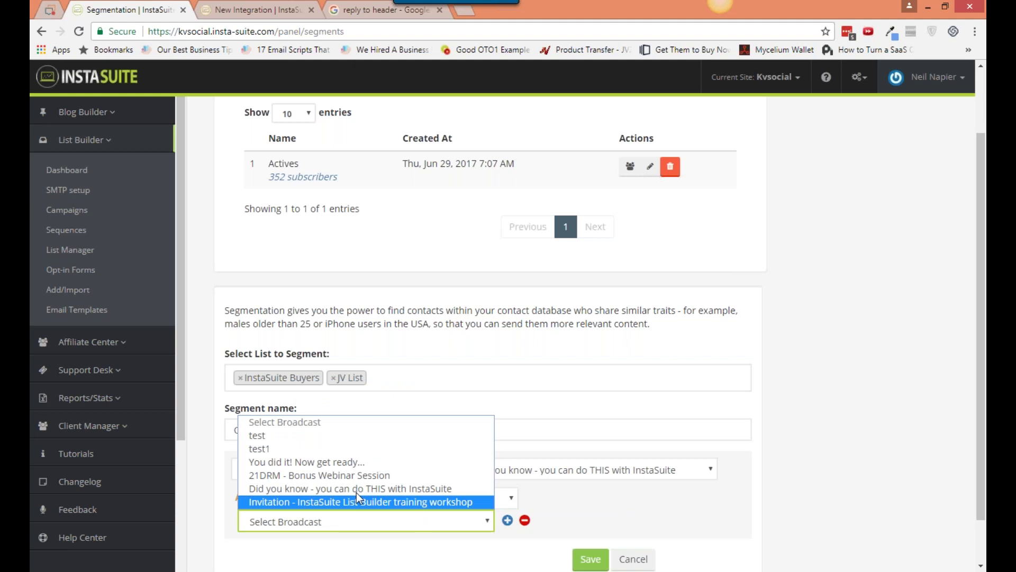
{"action": "left_click", "coordinate": [355, 489]}
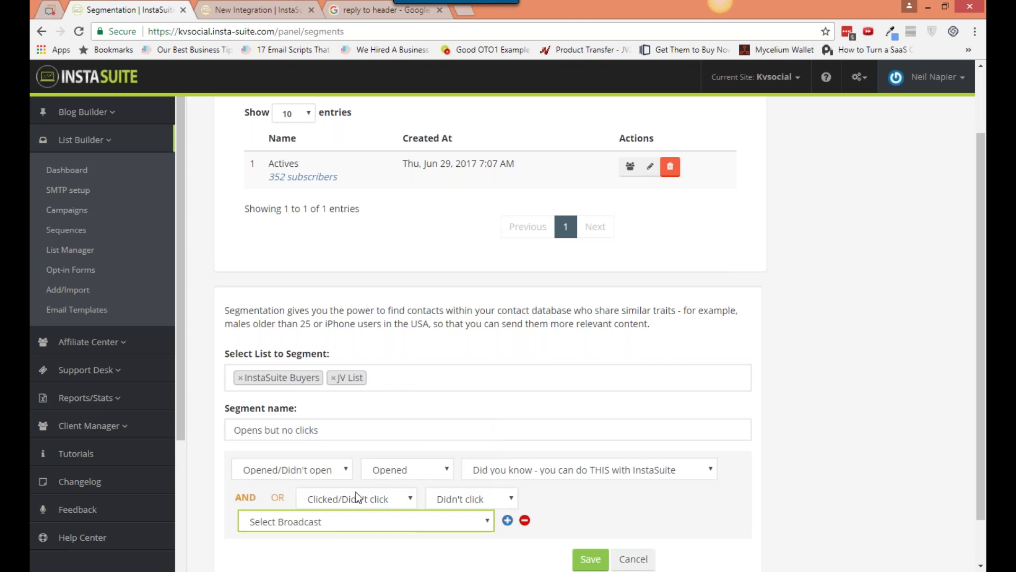
{"action": "left_click", "coordinate": [754, 455]}
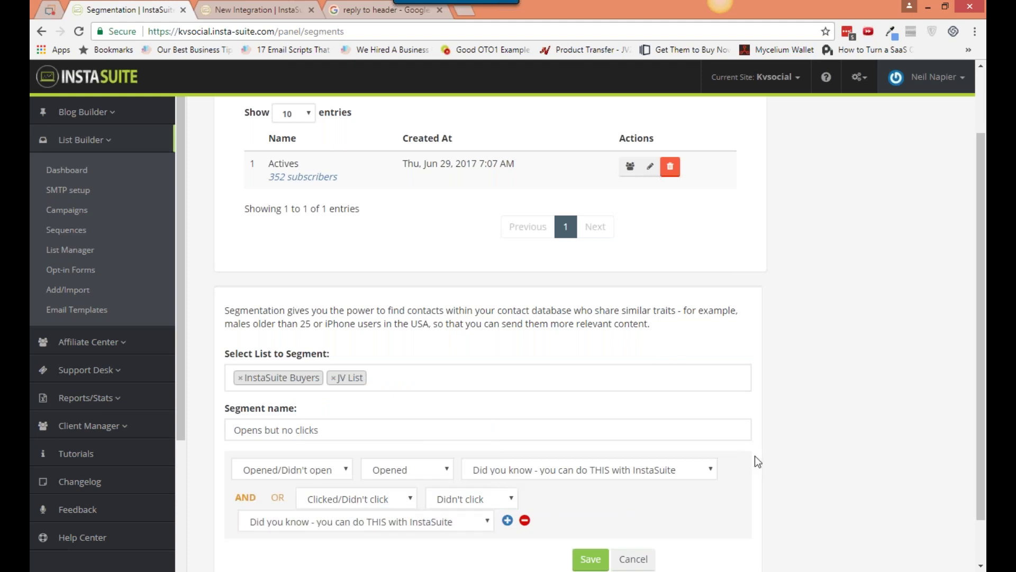
Review the filled-in segment form with its two conditions and the existing segments on the Segmentation page.
{"action": "scroll", "coordinate": [755, 455], "scroll_direction": "down", "scroll_amount": 1}
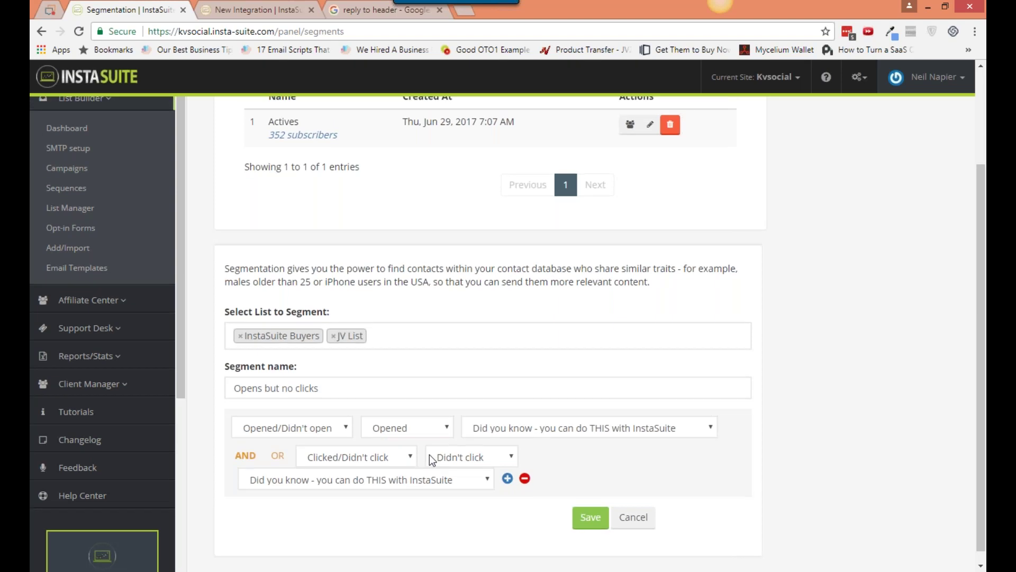
{"action": "scroll", "coordinate": [430, 455], "scroll_direction": "up", "scroll_amount": 1}
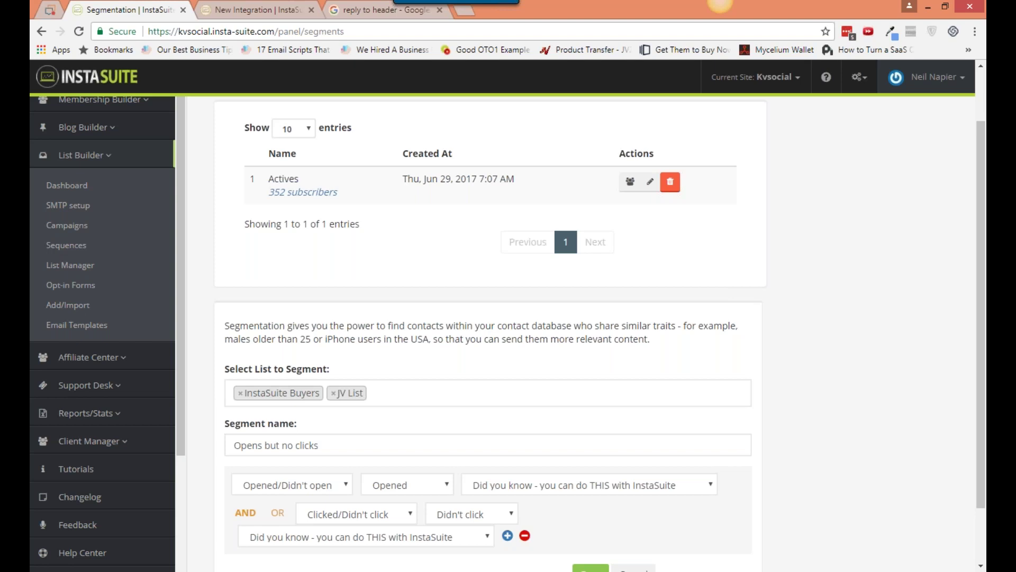
{"action": "scroll", "coordinate": [507, 333], "scroll_direction": "up", "scroll_amount": 1}
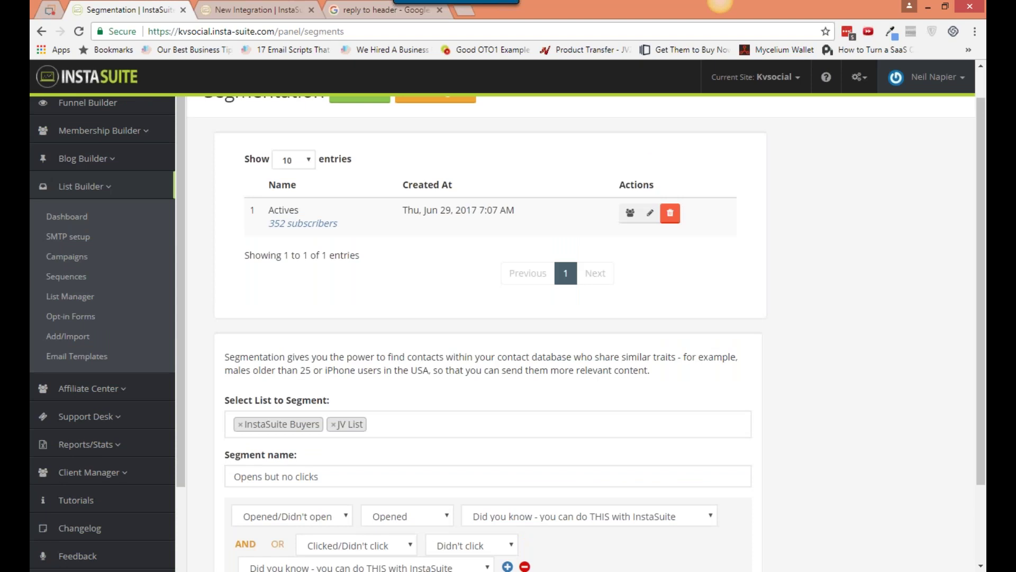
{"action": "scroll", "coordinate": [401, 354], "scroll_direction": "up", "scroll_amount": 1}
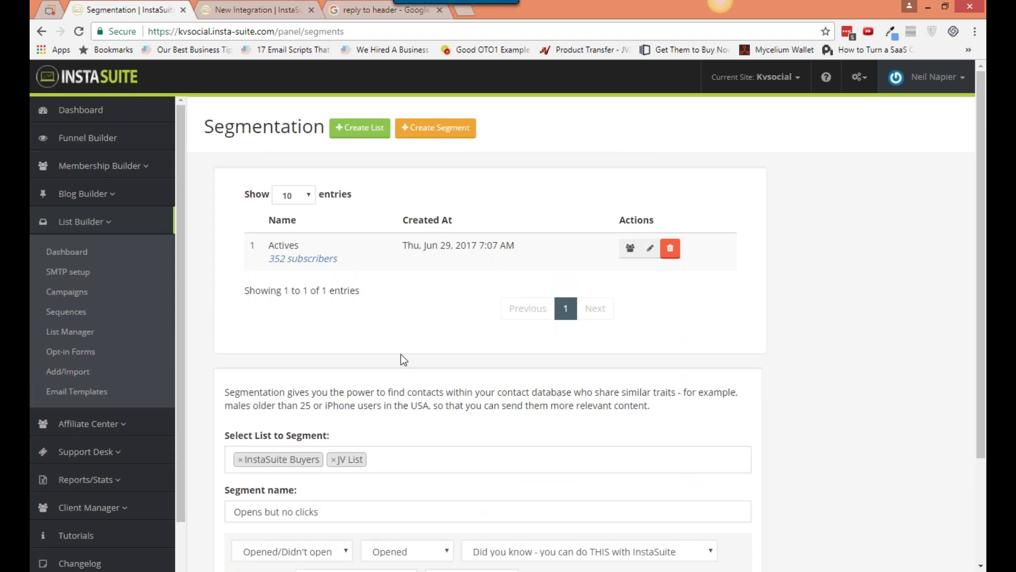
{"action": "scroll", "coordinate": [401, 355], "scroll_direction": "down", "scroll_amount": 1}
{"action": "scroll", "coordinate": [399, 360], "scroll_direction": "down", "scroll_amount": 2}
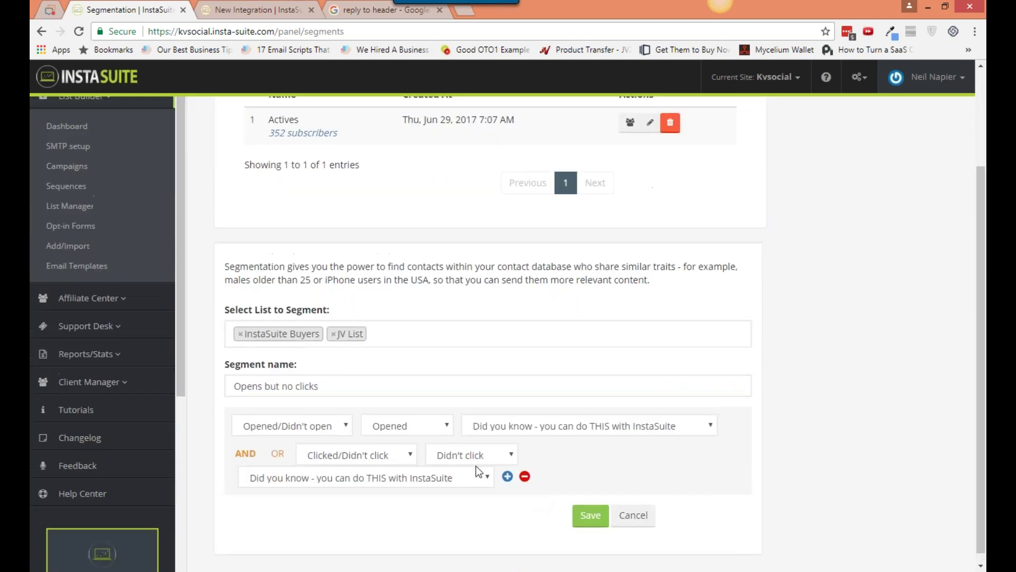
{"action": "scroll", "coordinate": [475, 466], "scroll_direction": "up", "scroll_amount": 3}
Leave the unsaved segment for the List Manager and open the form for creating a mail automation.
{"action": "left_click", "coordinate": [98, 333]}
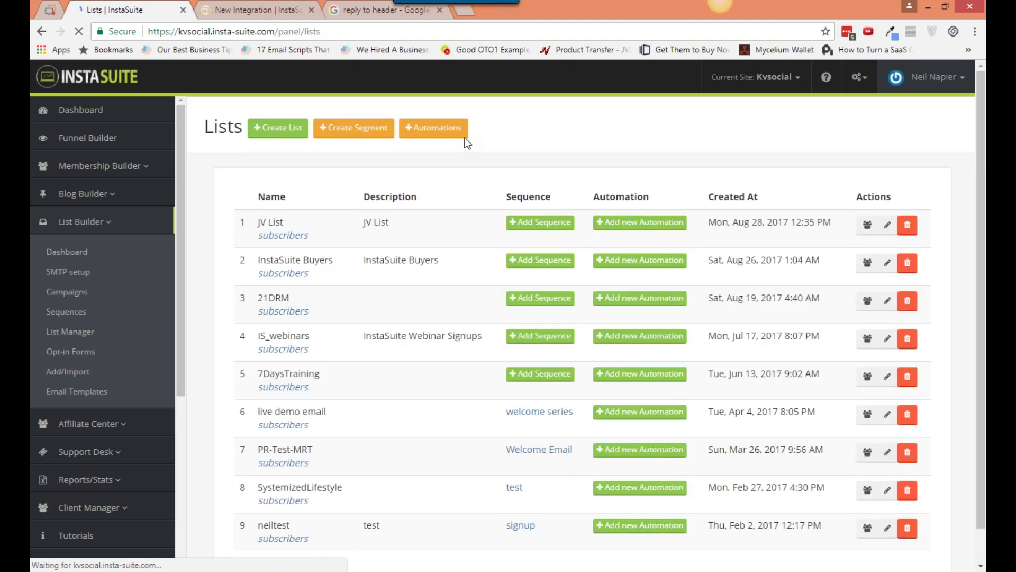
{"action": "left_click", "coordinate": [464, 136]}
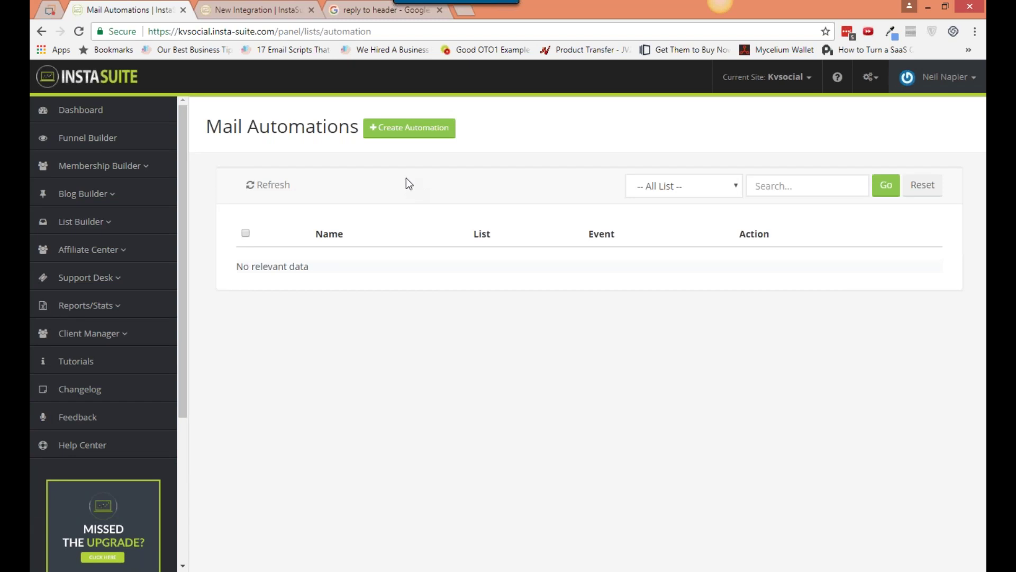
{"action": "left_click", "coordinate": [409, 127]}
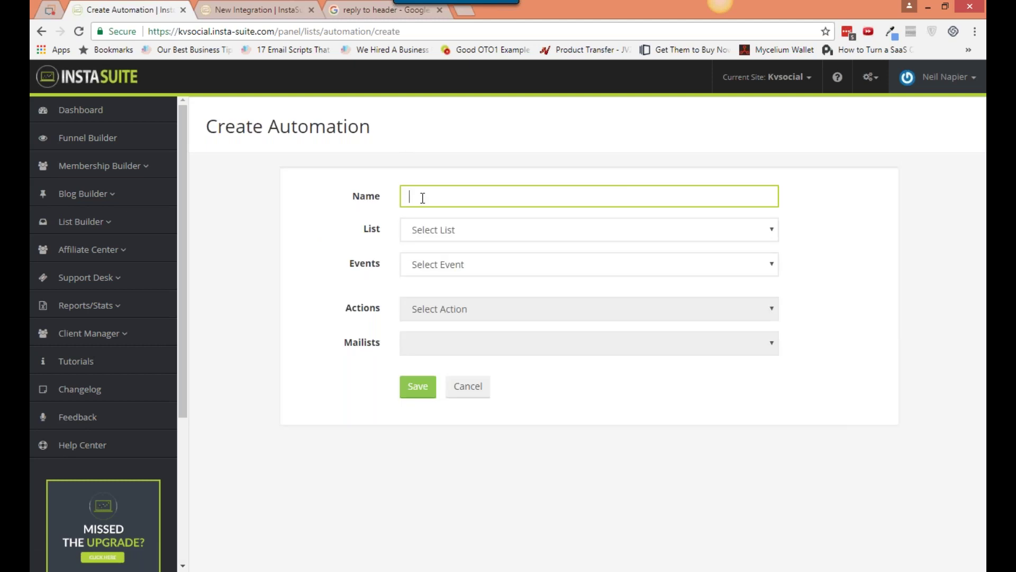
Name the automation "Move 21DRM buyers to new list" and set it to run on the 21DRM list when a subscriber is added.
{"action": "type", "text": "r"}
{"action": "key", "text": "BackSpace"}
{"action": "type", "text": "Move 21DRM buyers to new list"}
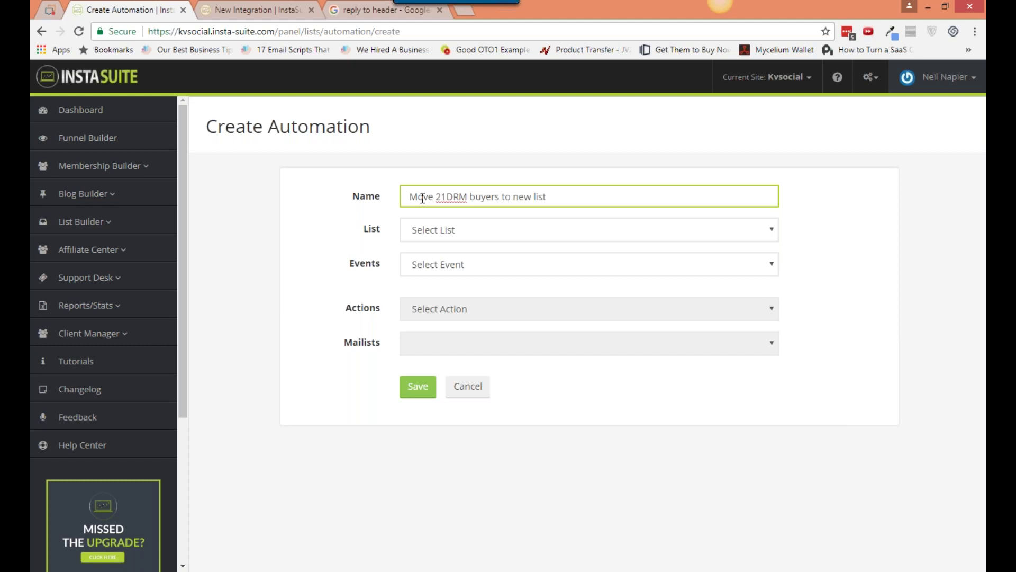
{"action": "left_click", "coordinate": [463, 243]}
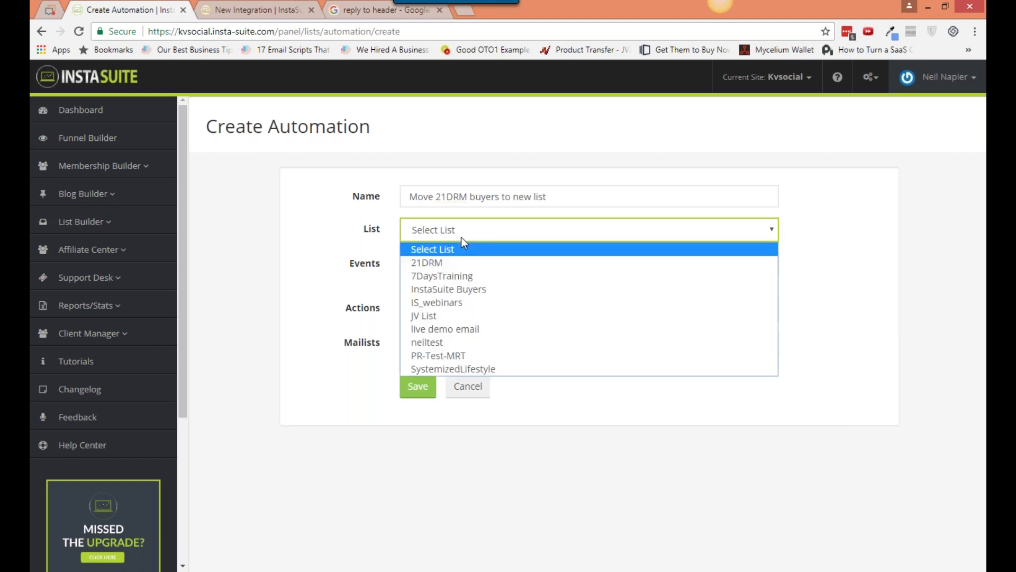
{"action": "left_click", "coordinate": [463, 264]}
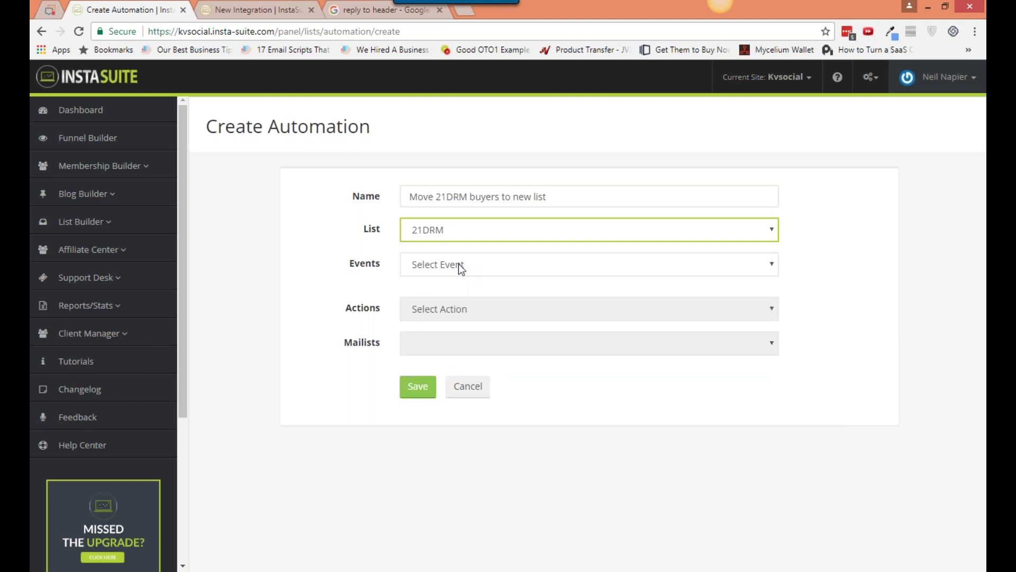
{"action": "left_click", "coordinate": [458, 264]}
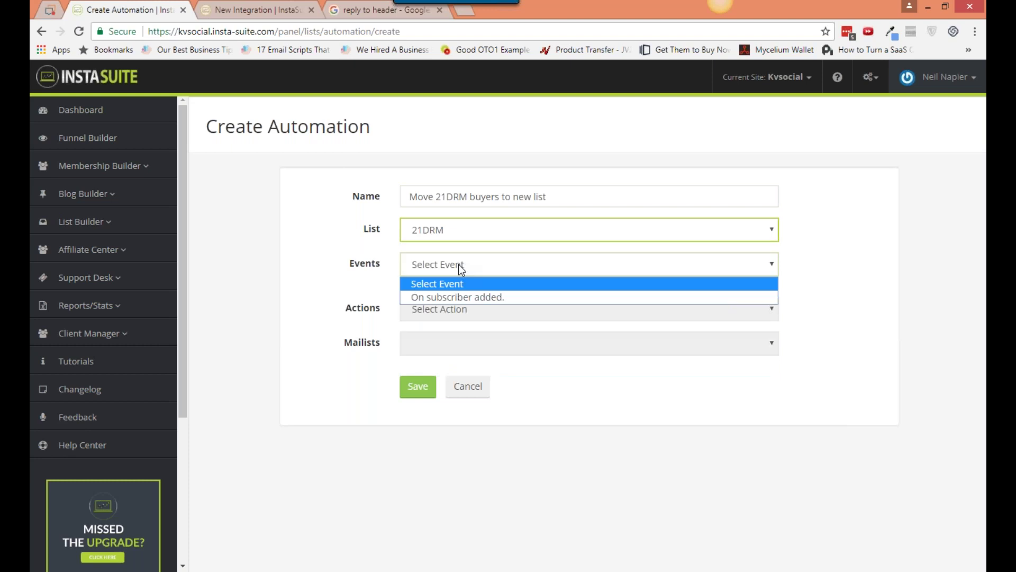
{"action": "left_click", "coordinate": [463, 287]}
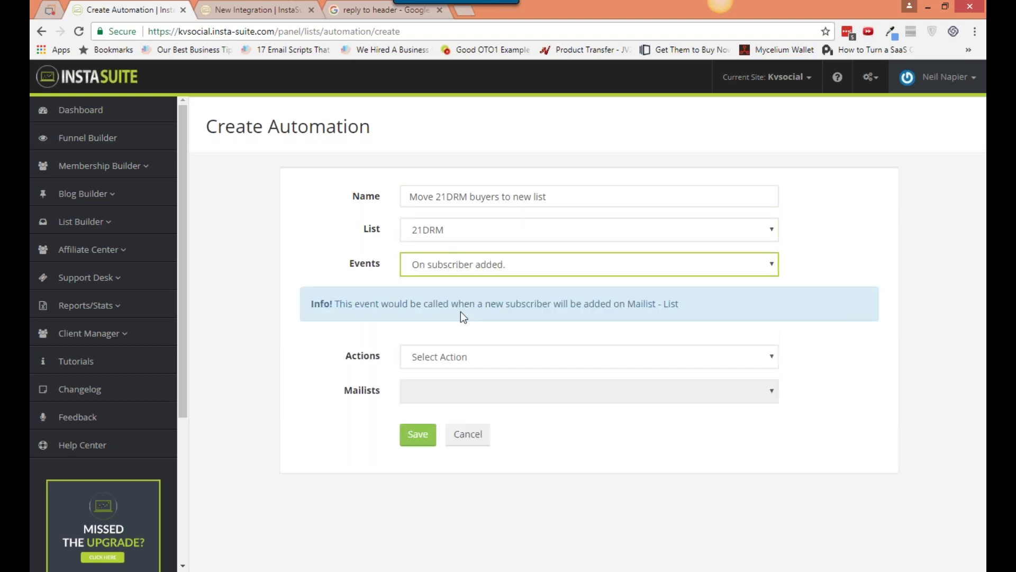
Try Delete from all other lists as the automation's action, and change the choice to Delete from selected lists.
{"action": "left_click", "coordinate": [461, 355]}
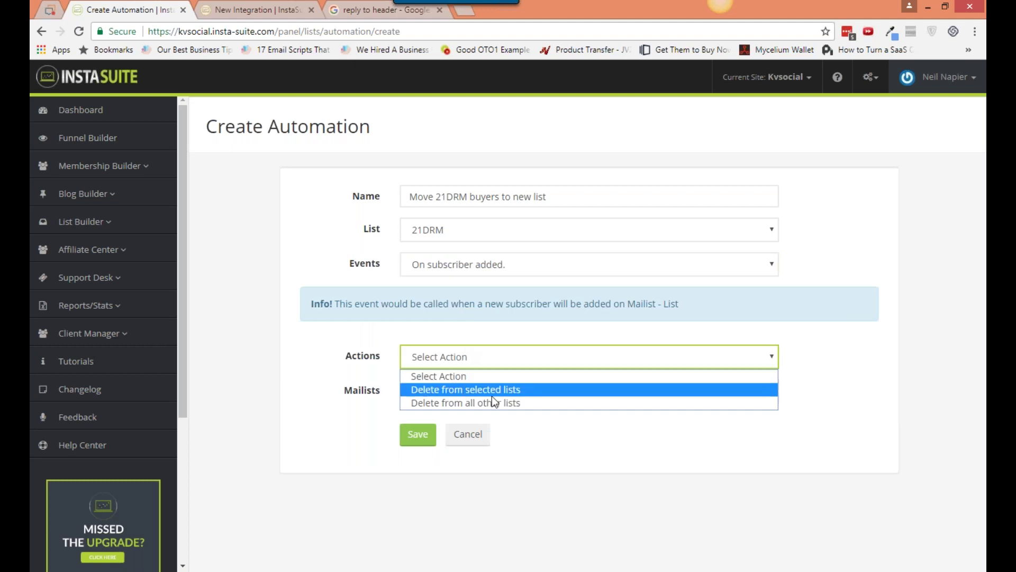
{"action": "left_click", "coordinate": [532, 403]}
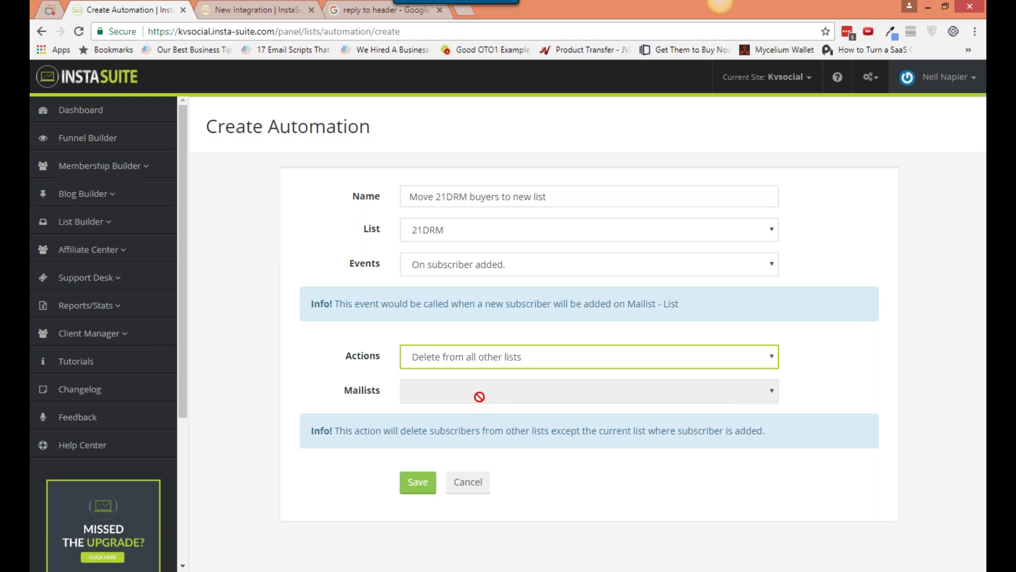
{"action": "left_click", "coordinate": [478, 354]}
{"action": "left_click", "coordinate": [489, 389]}
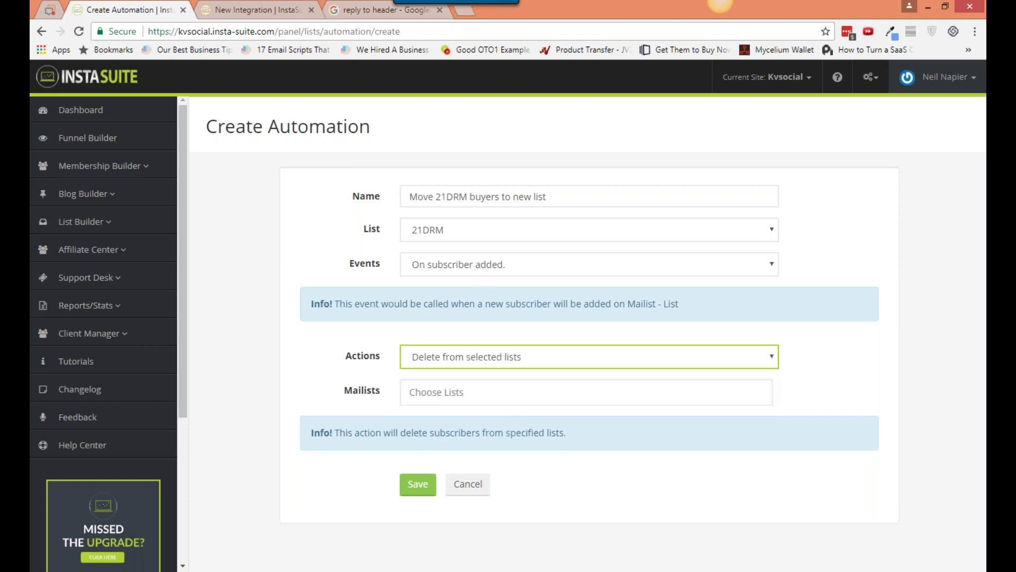
Choose SystemizedLifestyle and PR-Test-MRT as the lists subscribers are deleted from.
{"action": "left_click", "coordinate": [508, 396]}
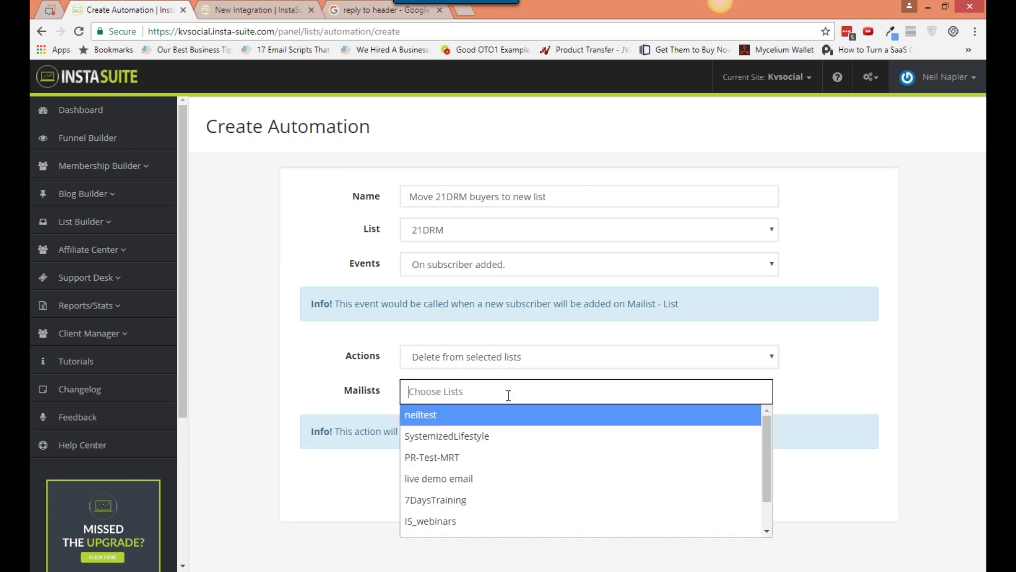
{"action": "left_click", "coordinate": [508, 438]}
{"action": "left_click", "coordinate": [549, 391]}
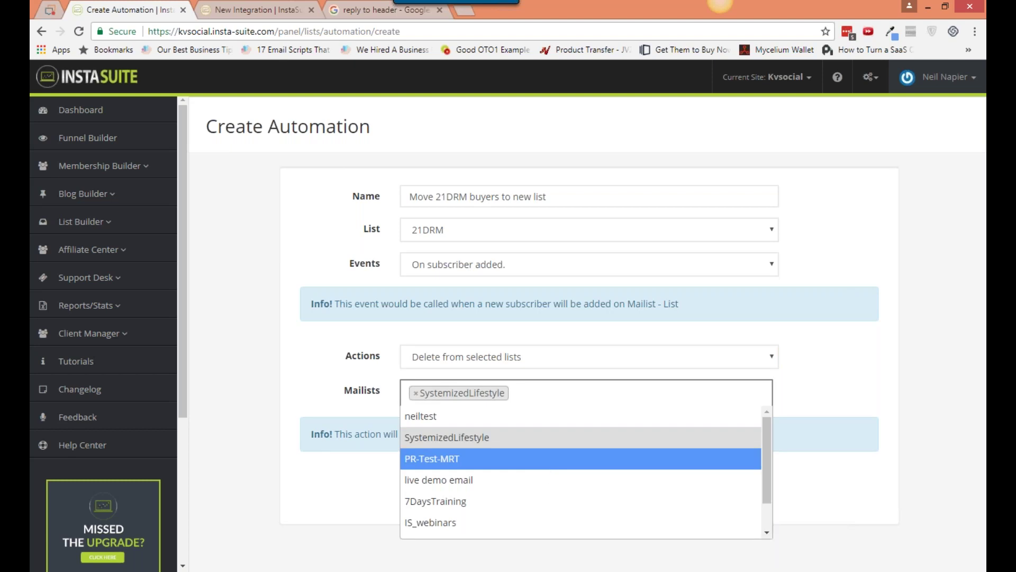
{"action": "left_click", "coordinate": [544, 459]}
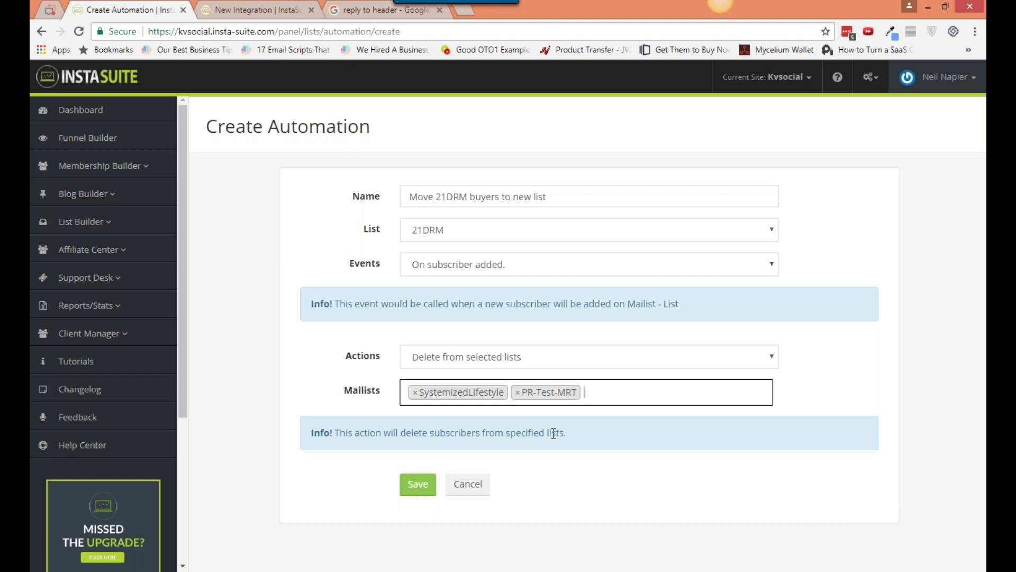
Cancel the new automation and return to the List Manager.
{"action": "left_click", "coordinate": [476, 484]}
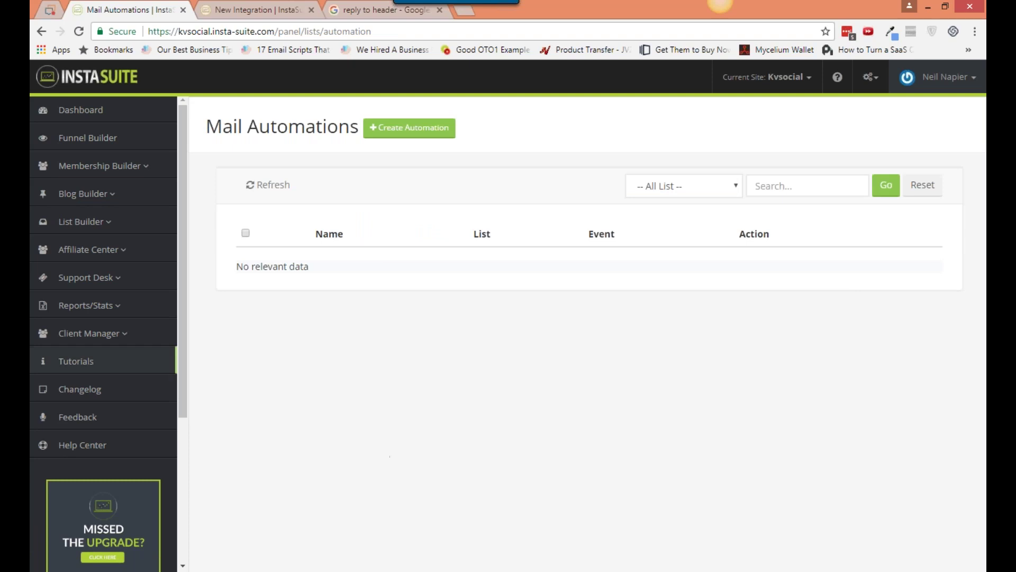
{"action": "left_click", "coordinate": [112, 232]}
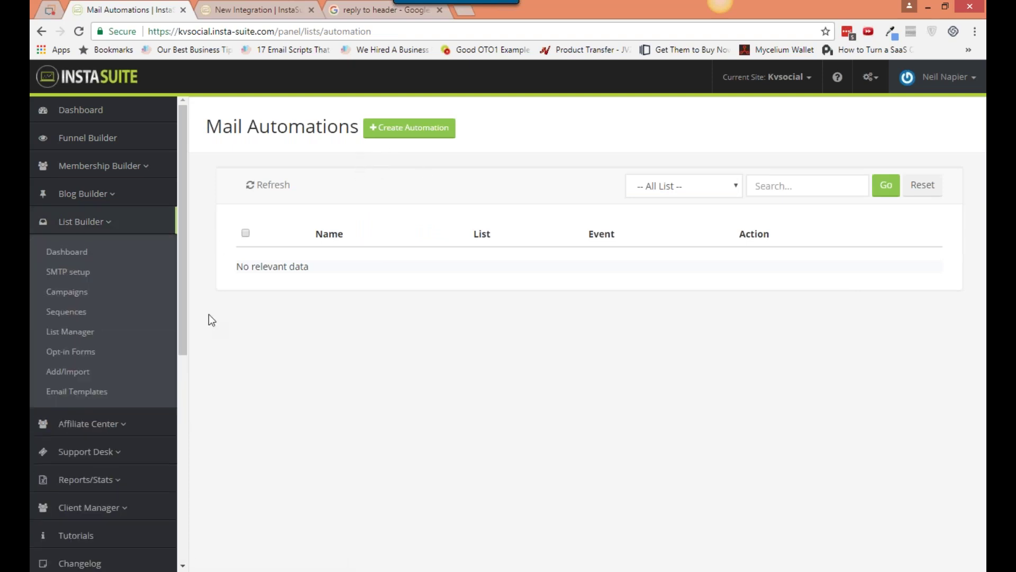
{"action": "left_click", "coordinate": [77, 332]}
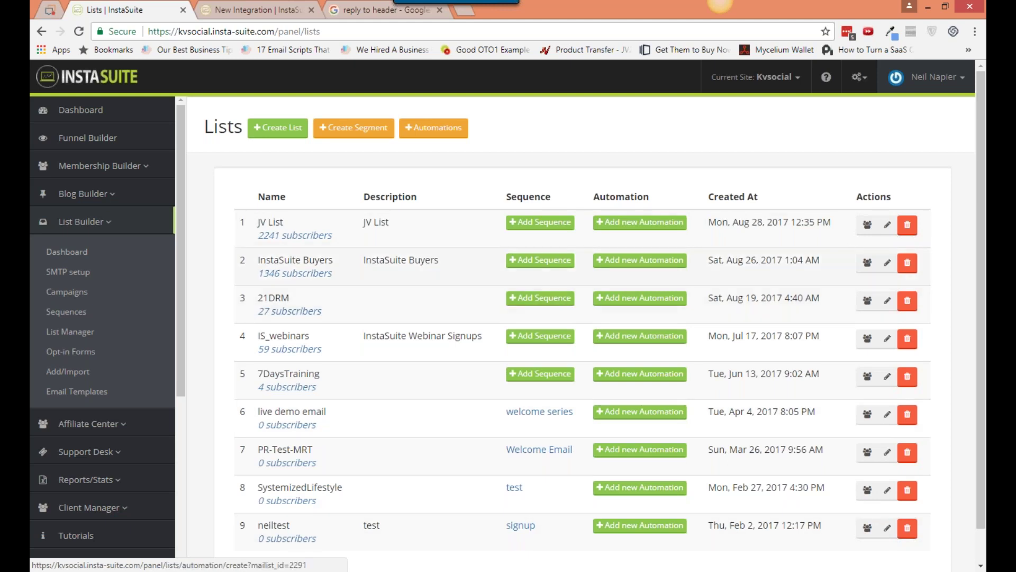
View the subscribers of the JV List and return to the overview of lists.
{"action": "left_click", "coordinate": [867, 225]}
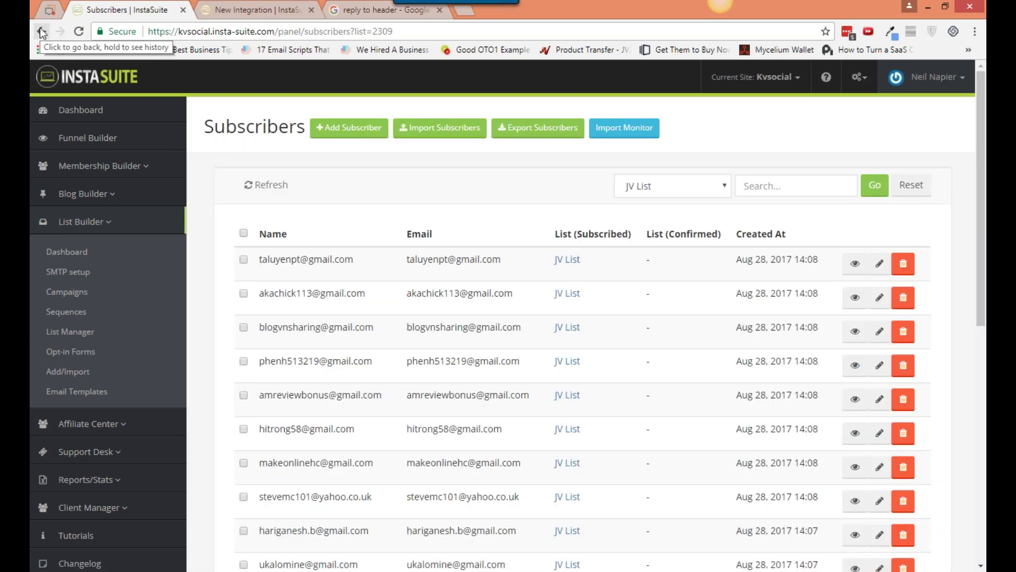
{"action": "left_click", "coordinate": [41, 31]}
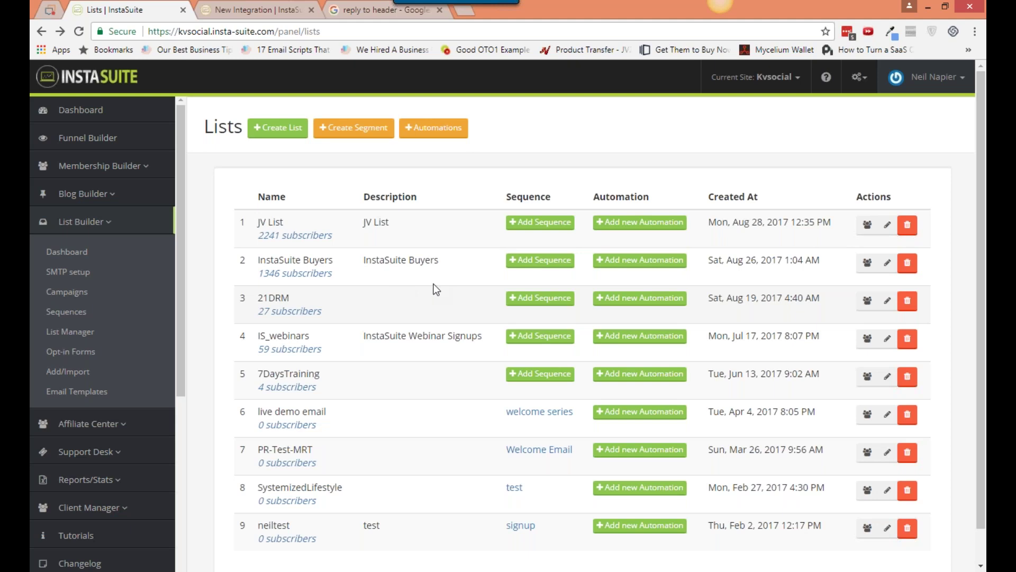
Create an email sequence named "Test sequence" for the 7DaysTraining list.
{"action": "left_click", "coordinate": [540, 222]}
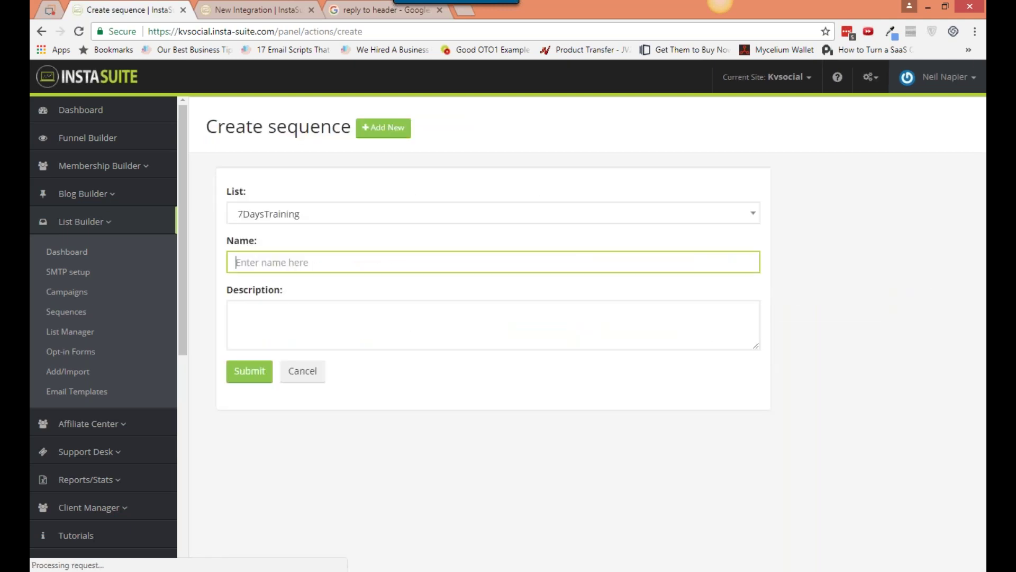
{"action": "type", "text": "T"}
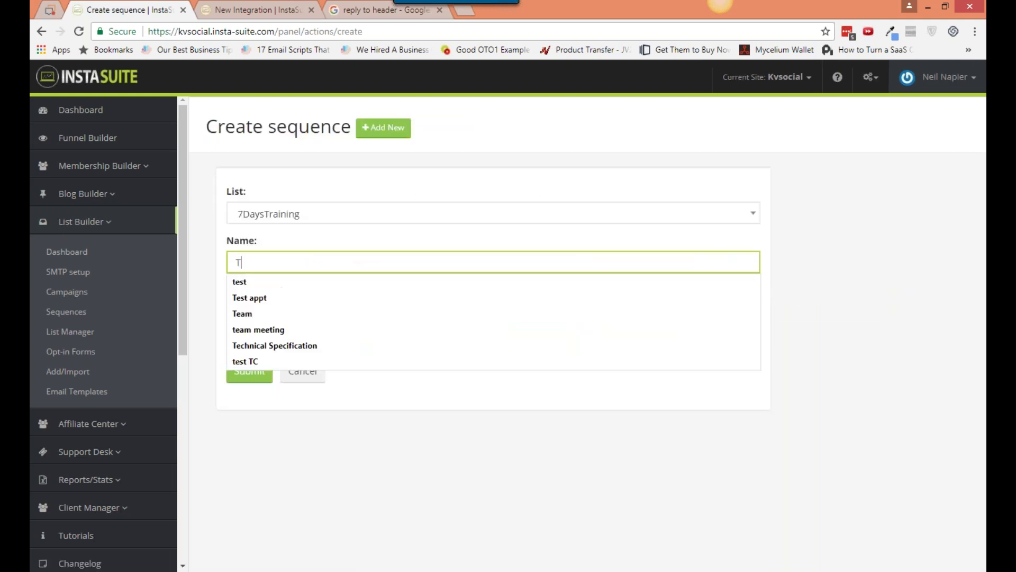
{"action": "type", "text": "est sequence"}
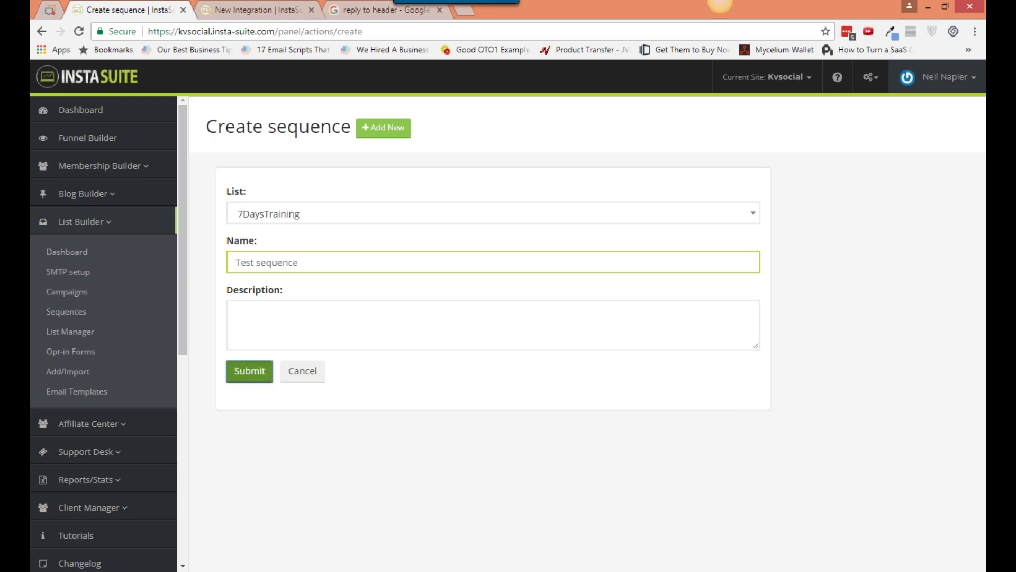
{"action": "left_click", "coordinate": [249, 371]}
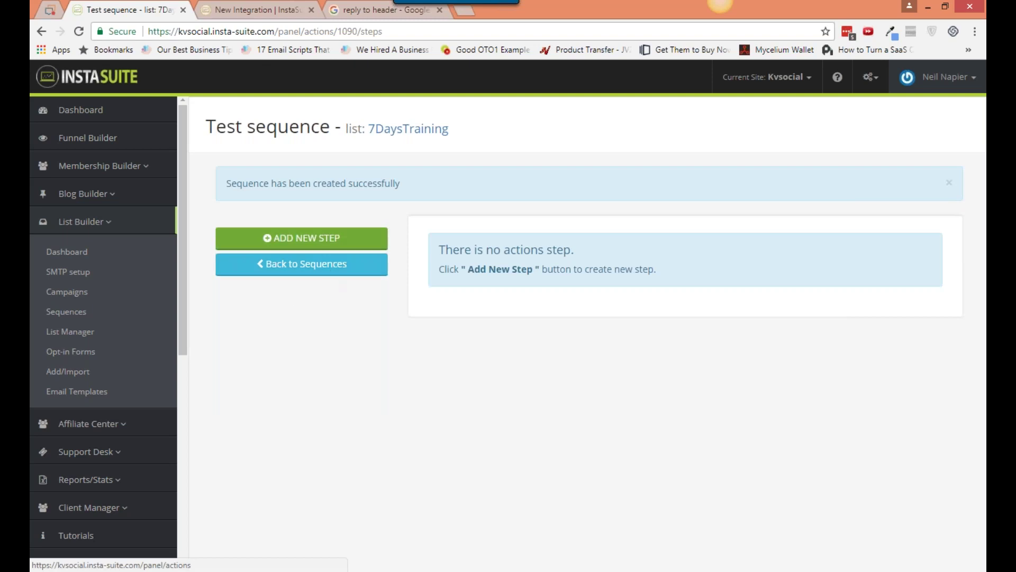
Add a new step to the sequence, set to trigger 2 days after subscription, and review its email content options.
{"action": "left_click", "coordinate": [325, 240]}
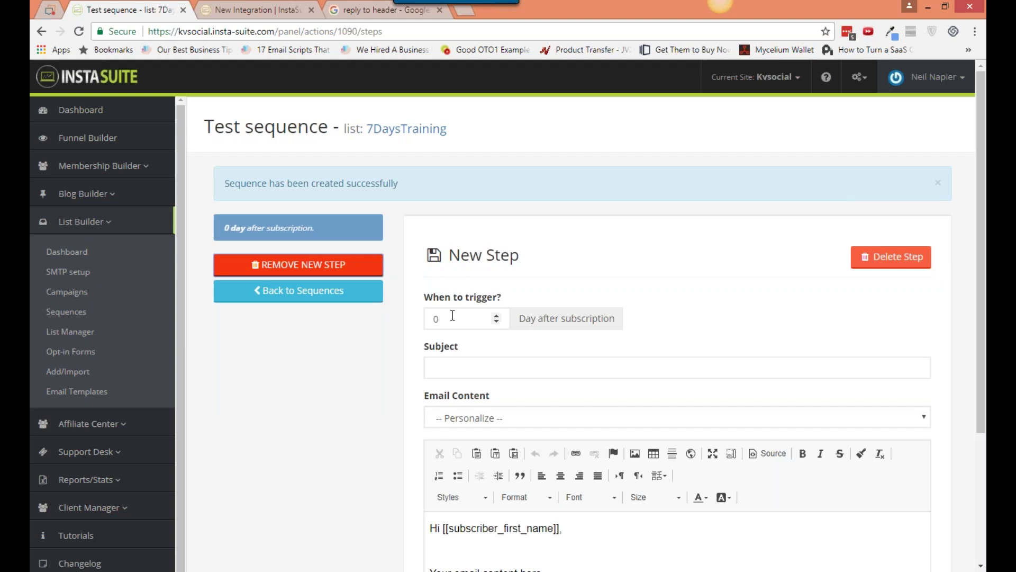
{"action": "double_click", "coordinate": [451, 316]}
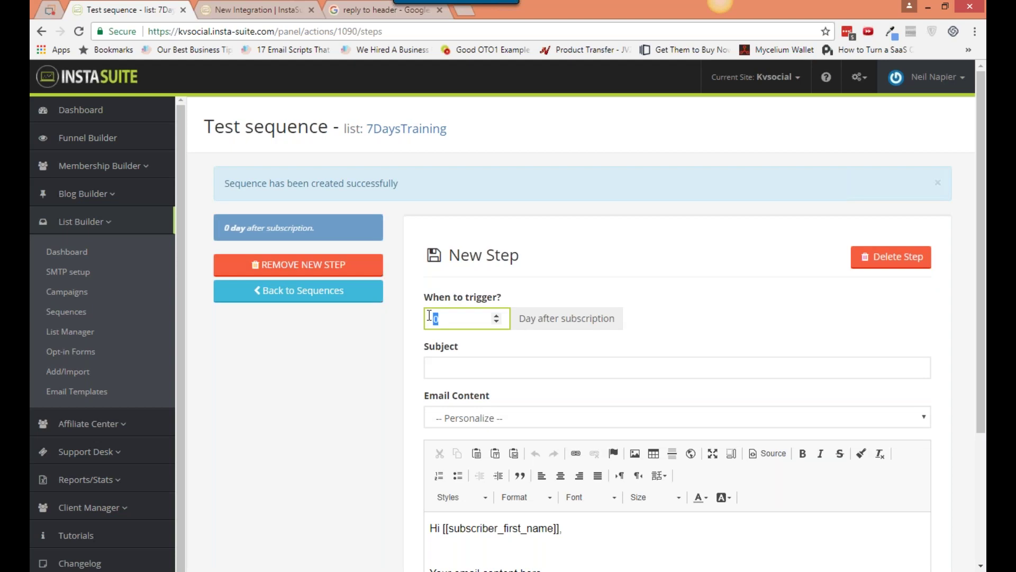
{"action": "type", "text": "2"}
{"action": "key", "text": "Tab"}
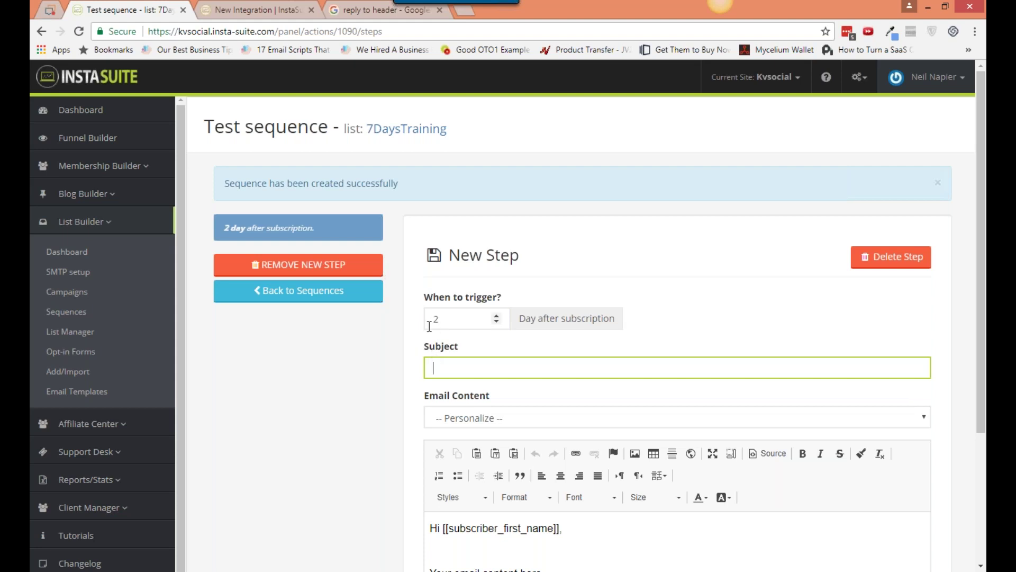
{"action": "scroll", "coordinate": [408, 354], "scroll_direction": "down", "scroll_amount": 2}
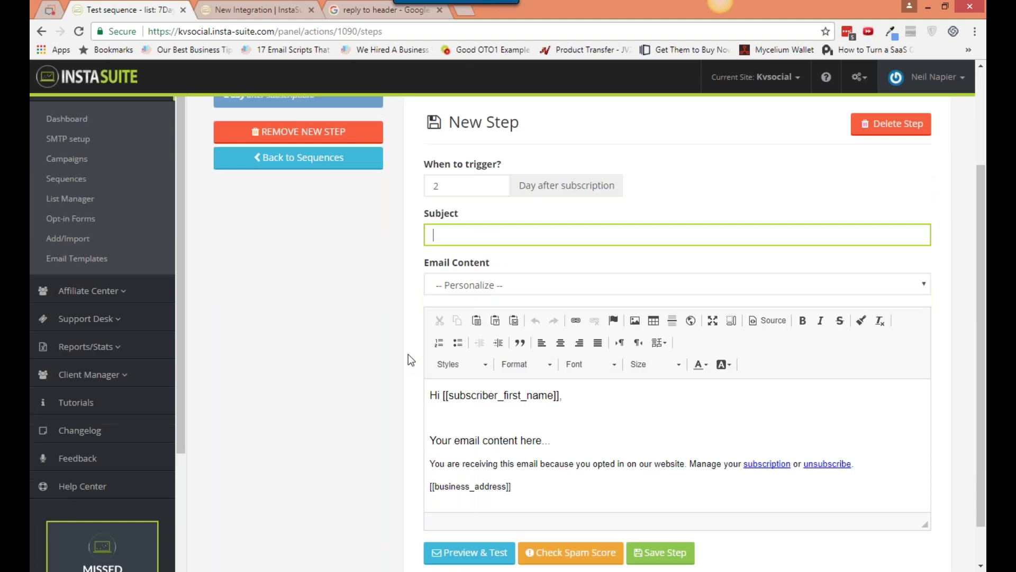
{"action": "scroll", "coordinate": [408, 354], "scroll_direction": "down", "scroll_amount": 1}
{"action": "scroll", "coordinate": [408, 354], "scroll_direction": "up", "scroll_amount": 1}
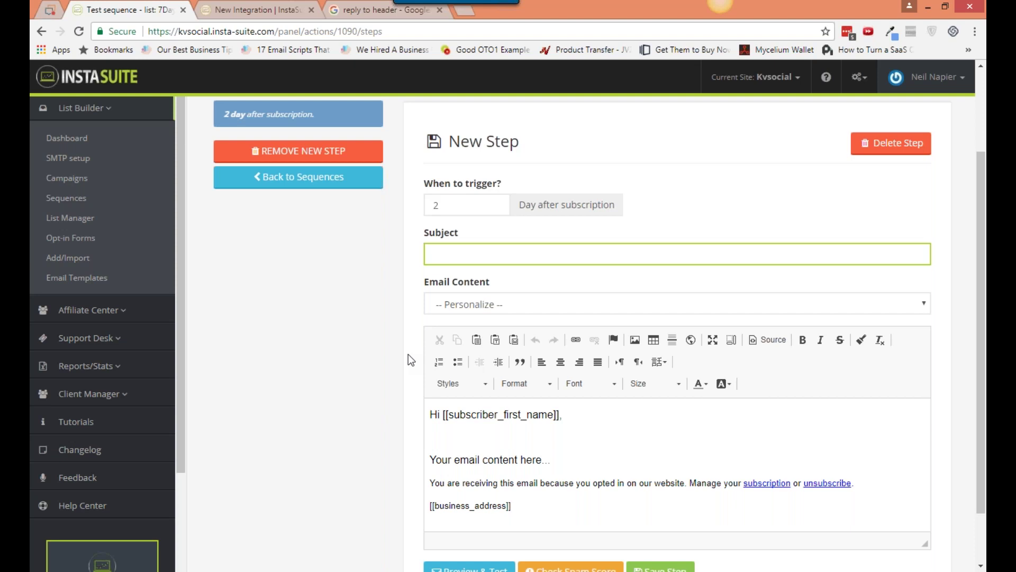
Start a new email campaign with the 21DRM and 7DaysTraining lists as recipients, leaving the segment empty.
{"action": "left_click", "coordinate": [67, 178]}
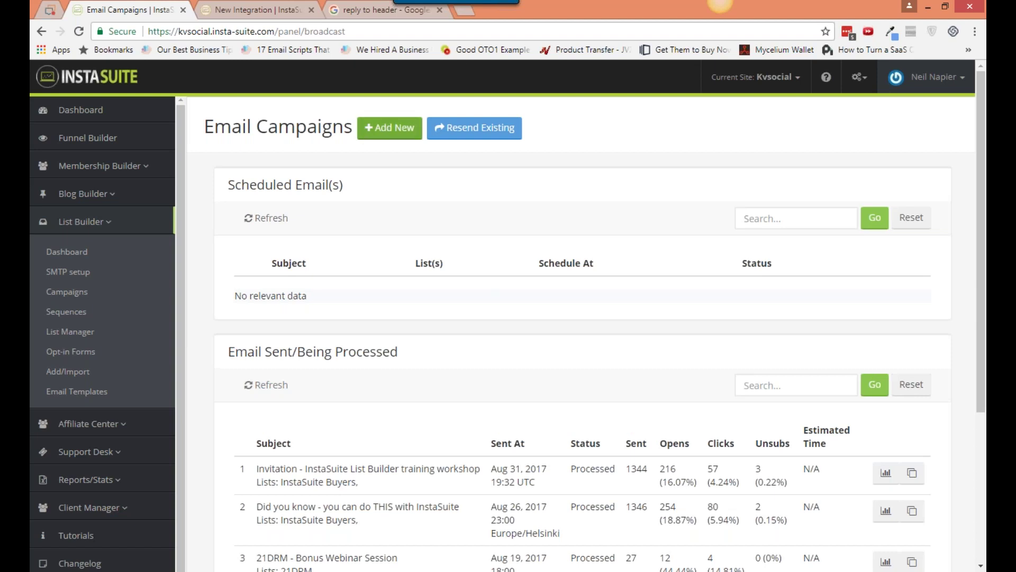
{"action": "left_click", "coordinate": [366, 133]}
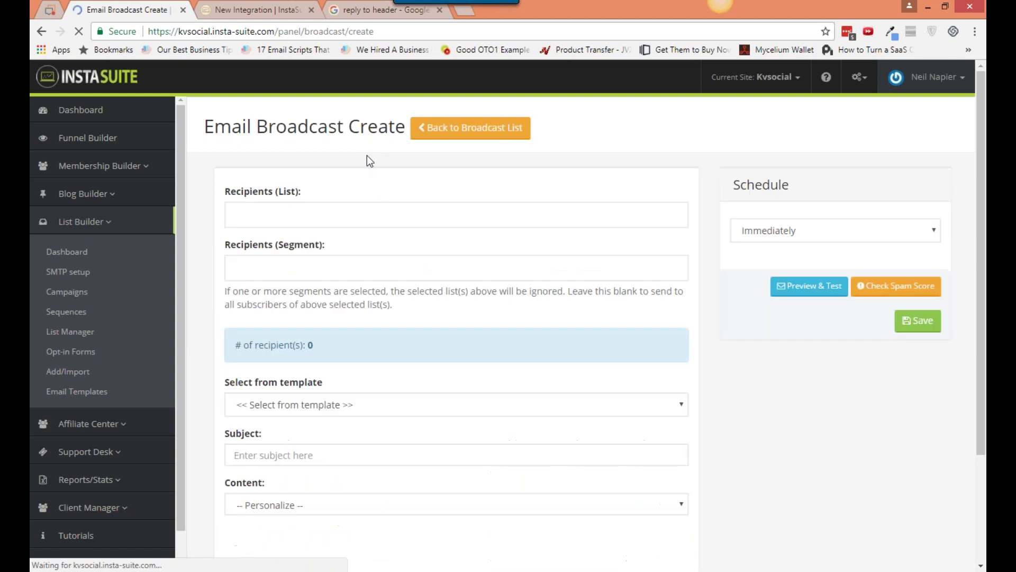
{"action": "left_click", "coordinate": [370, 214]}
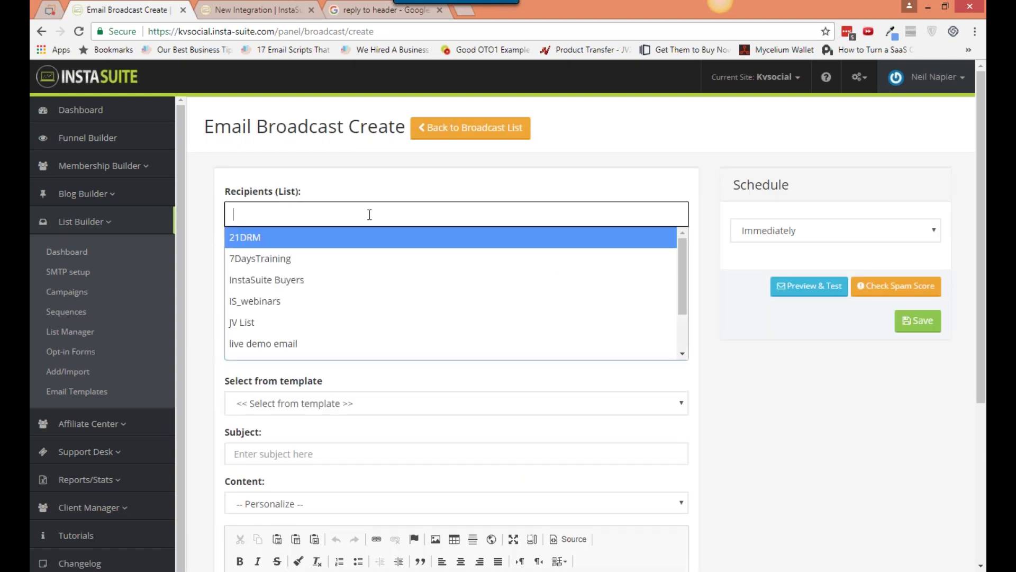
{"action": "left_click", "coordinate": [351, 243]}
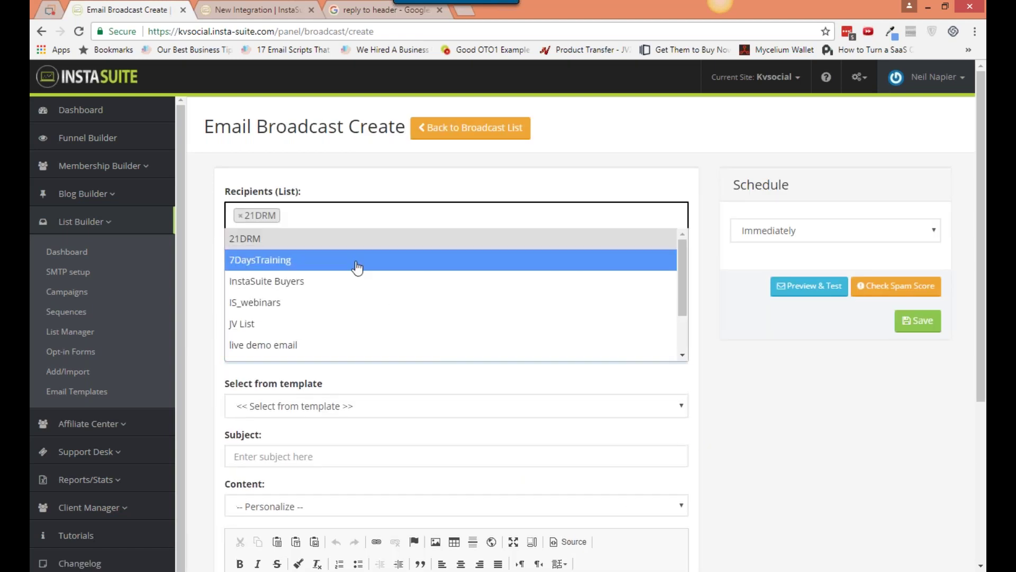
{"action": "left_click", "coordinate": [357, 265]}
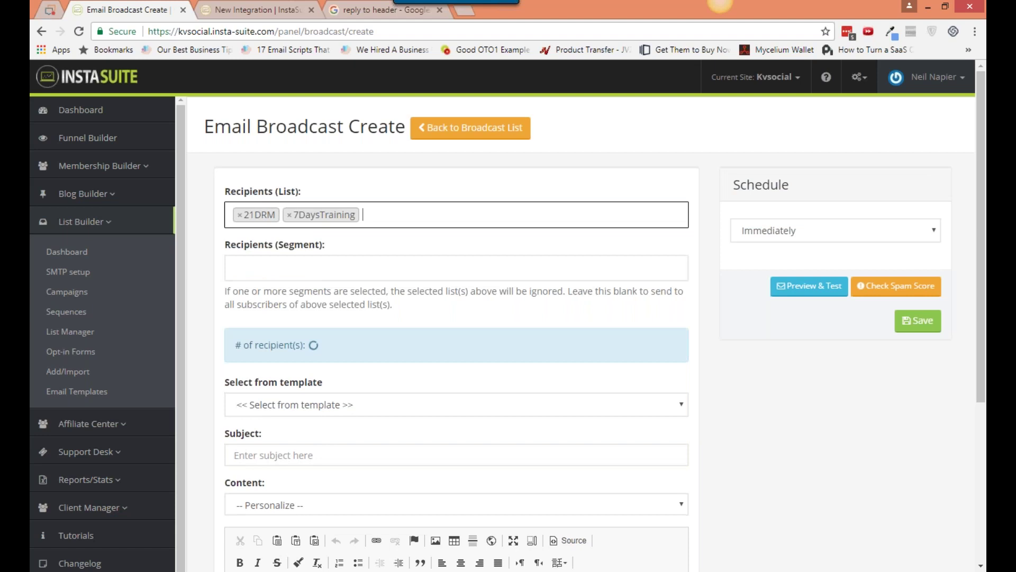
{"action": "left_click", "coordinate": [345, 267]}
{"action": "left_click", "coordinate": [345, 268]}
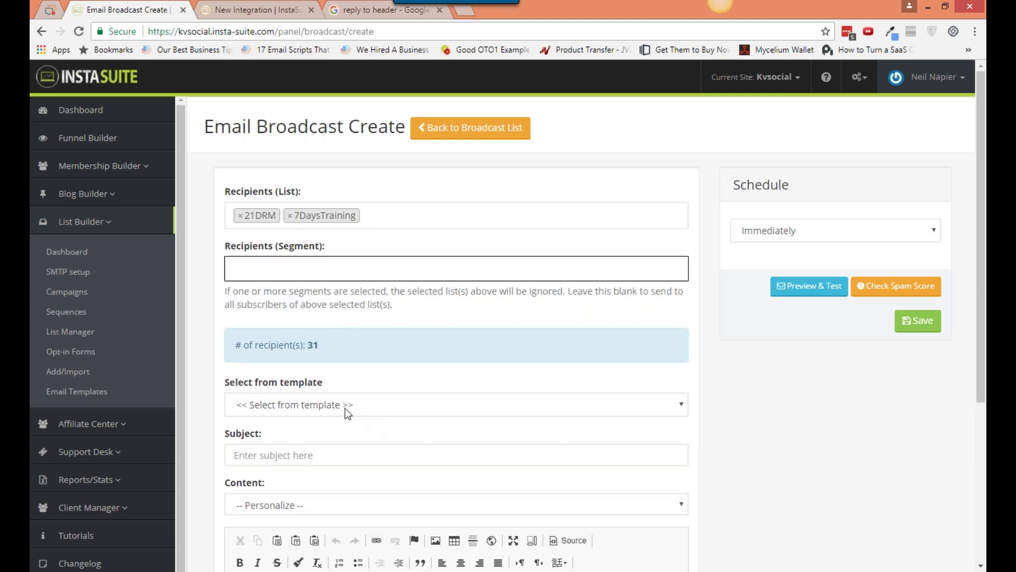
{"action": "left_click", "coordinate": [334, 439]}
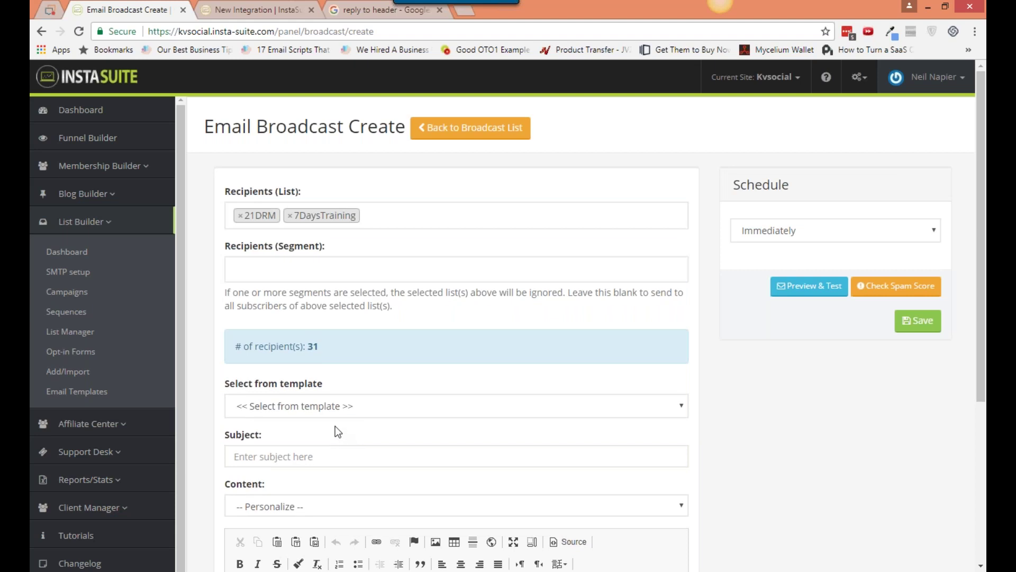
Examine the broadcast's template, subject, personalization and content fields, along with its scheduling and testing options.
{"action": "scroll", "coordinate": [314, 450], "scroll_direction": "down", "scroll_amount": 1}
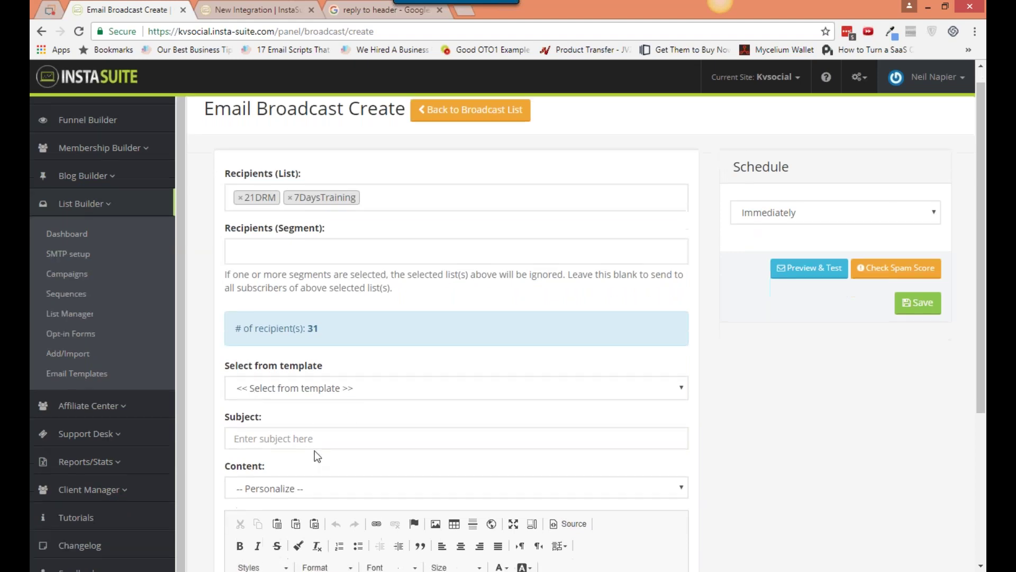
{"action": "scroll", "coordinate": [314, 450], "scroll_direction": "down", "scroll_amount": 3}
{"action": "scroll", "coordinate": [312, 451], "scroll_direction": "down", "scroll_amount": 2}
{"action": "left_click", "coordinate": [304, 260]}
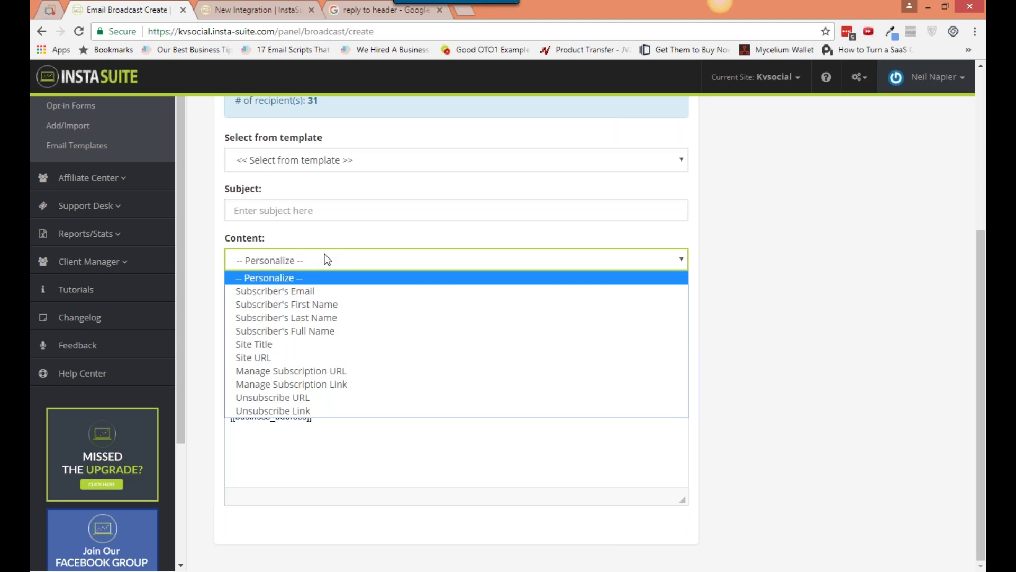
{"action": "left_click", "coordinate": [757, 265]}
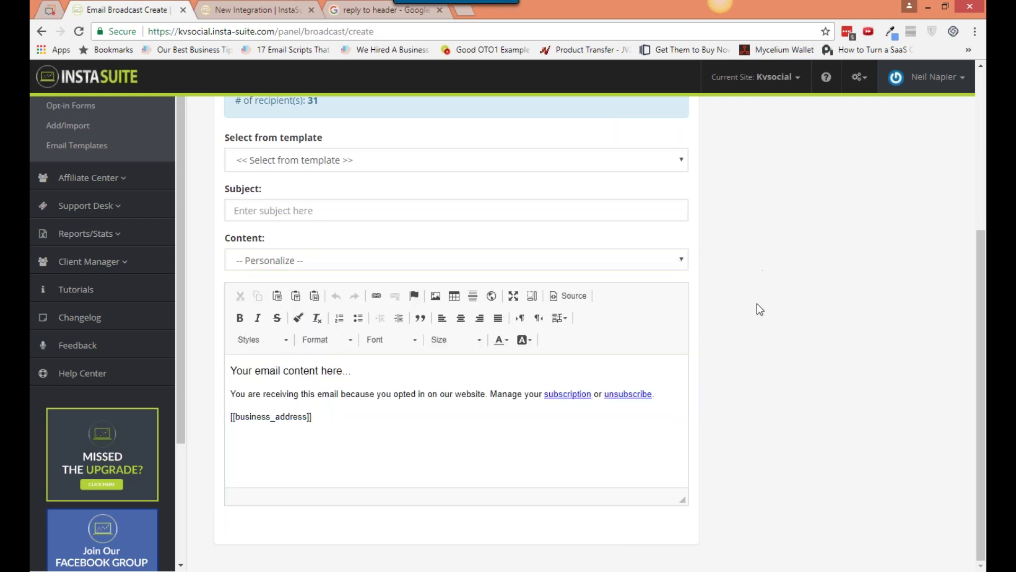
{"action": "scroll", "coordinate": [757, 312], "scroll_direction": "up", "scroll_amount": 3}
{"action": "scroll", "coordinate": [757, 316], "scroll_direction": "up", "scroll_amount": 2}
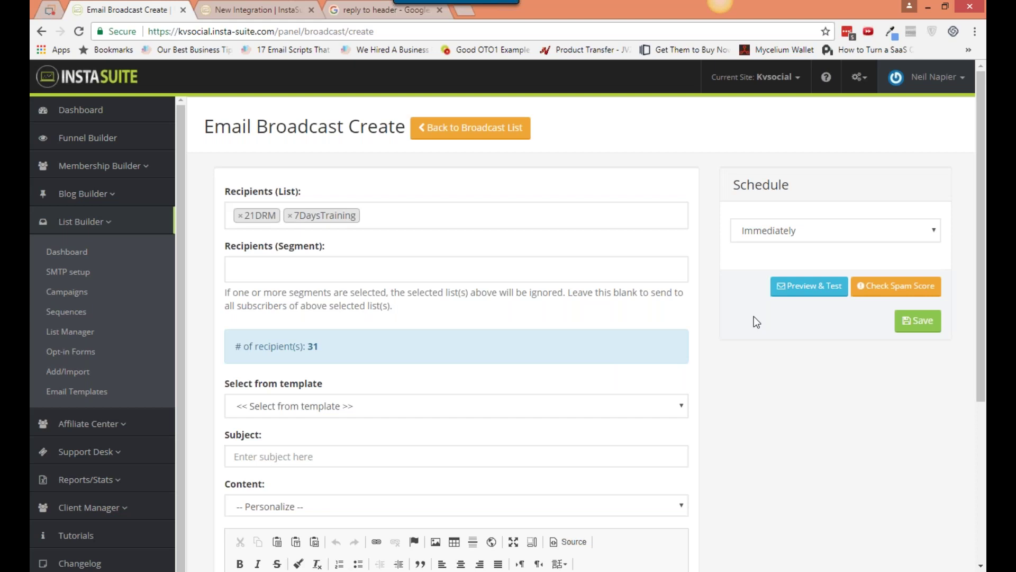
{"action": "scroll", "coordinate": [755, 317], "scroll_direction": "down", "scroll_amount": 5}
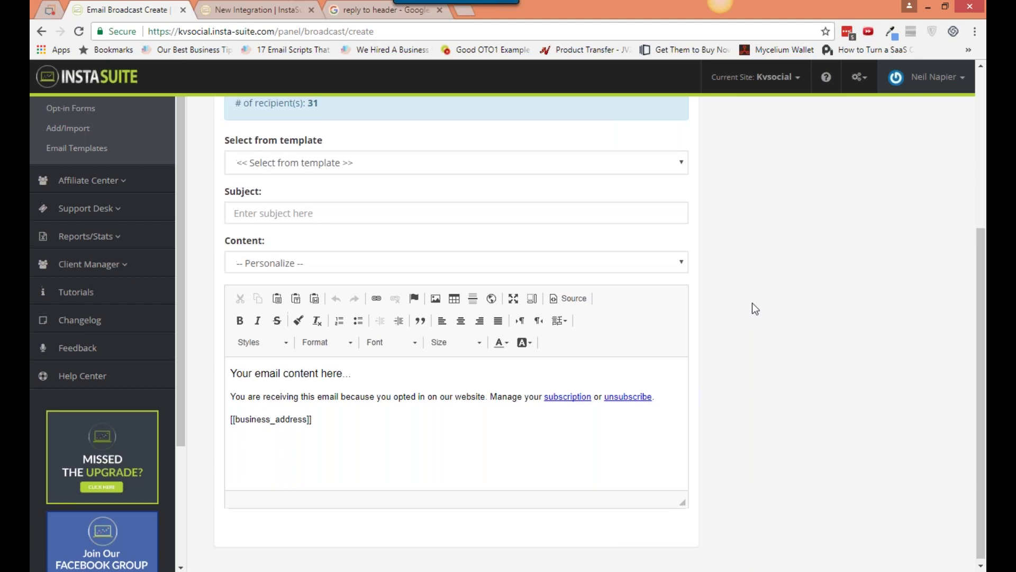
{"action": "scroll", "coordinate": [752, 303], "scroll_direction": "up", "scroll_amount": 5}
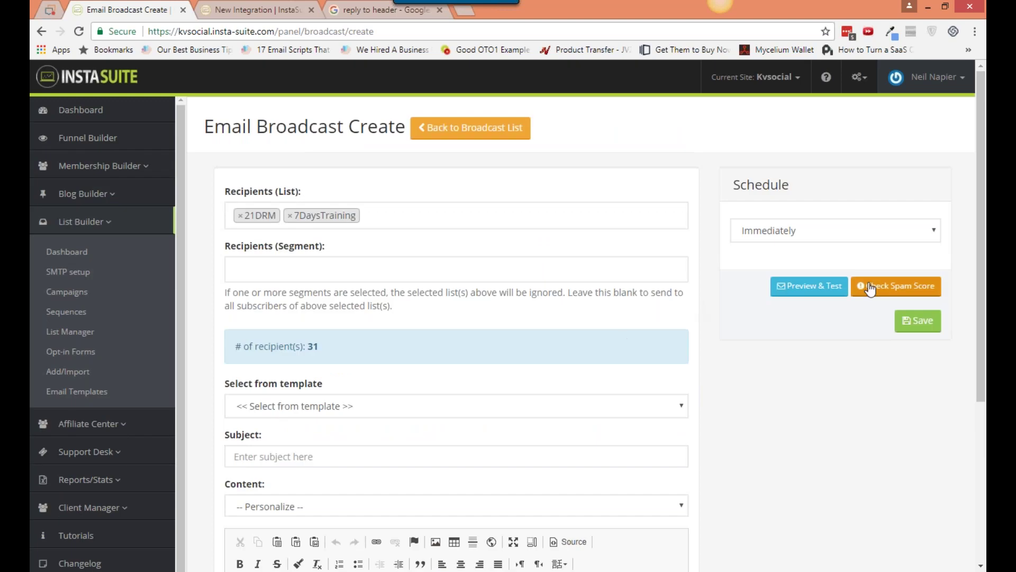
Try to check the broadcast's spam score and preview it with the subject left empty.
{"action": "left_click", "coordinate": [870, 289]}
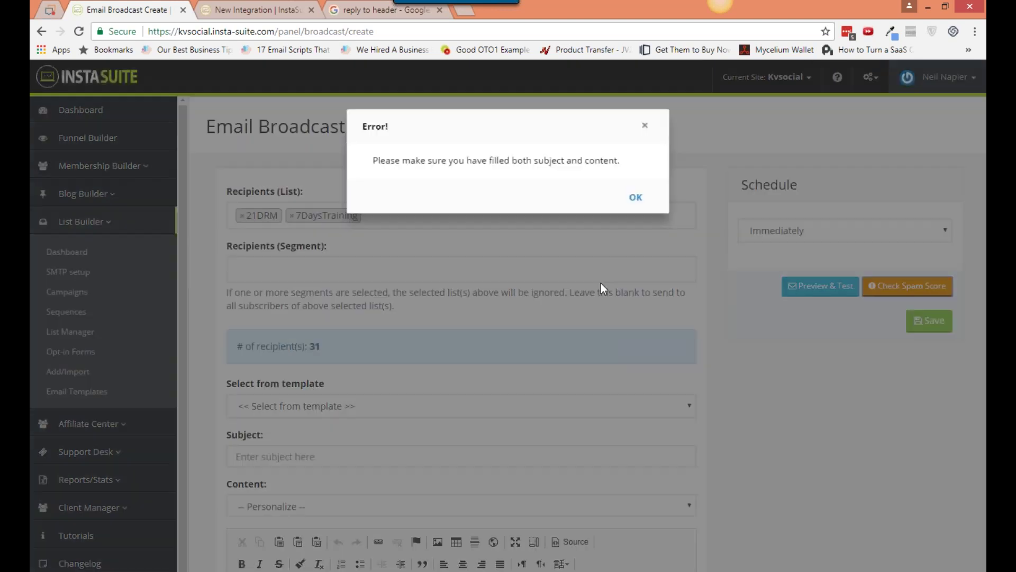
{"action": "left_click", "coordinate": [601, 282]}
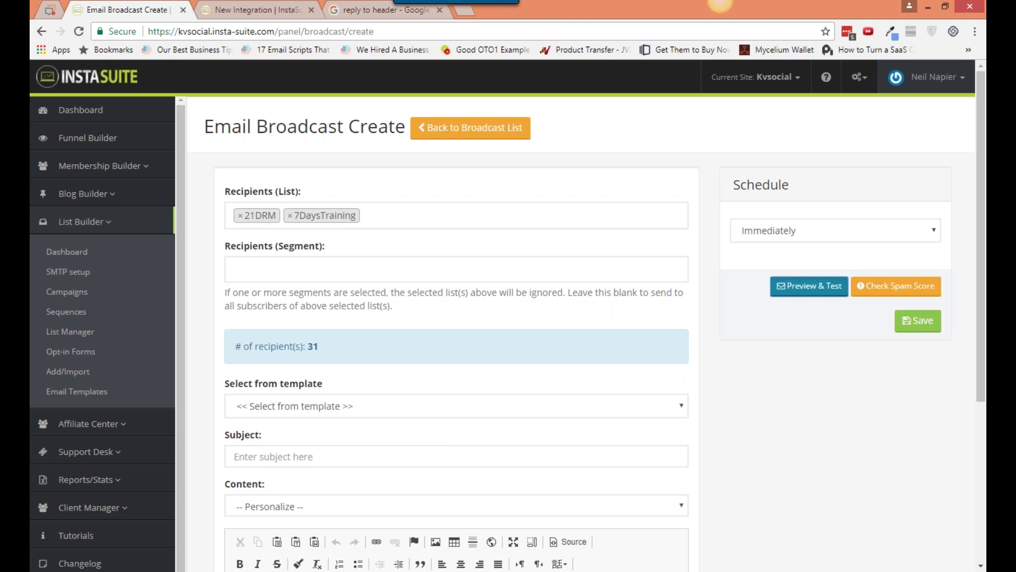
{"action": "left_click", "coordinate": [809, 285]}
{"action": "left_click", "coordinate": [650, 203]}
Set the broadcast's subject to "test" and add the line "Great!" below the placeholder text in the email body.
{"action": "left_click", "coordinate": [337, 461]}
{"action": "type", "text": "test"}
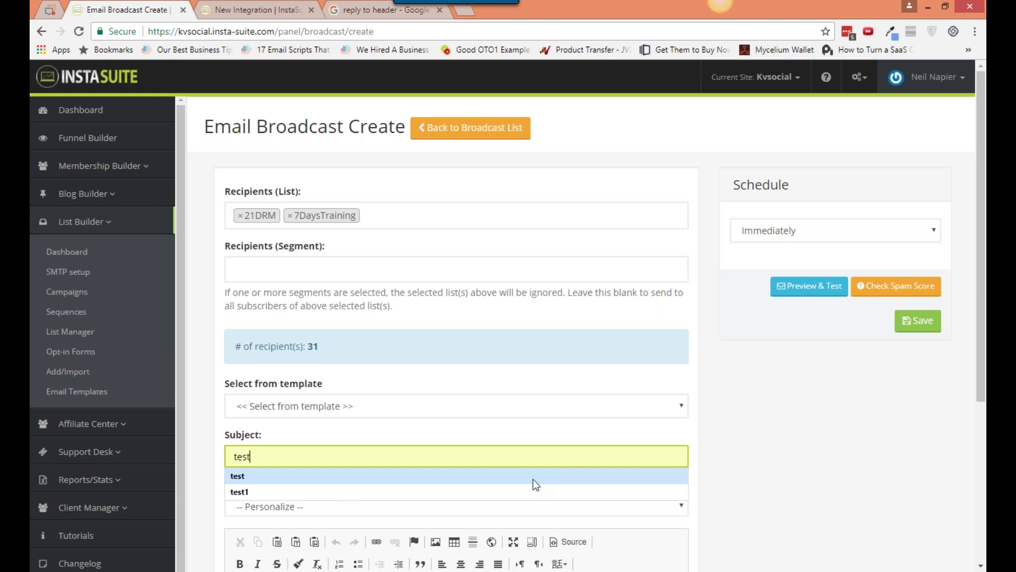
{"action": "left_click", "coordinate": [521, 484]}
{"action": "scroll", "coordinate": [584, 488], "scroll_direction": "down", "scroll_amount": 4}
{"action": "left_click", "coordinate": [439, 418]}
{"action": "key", "text": "Return"}
{"action": "type", "text": "Great !"}
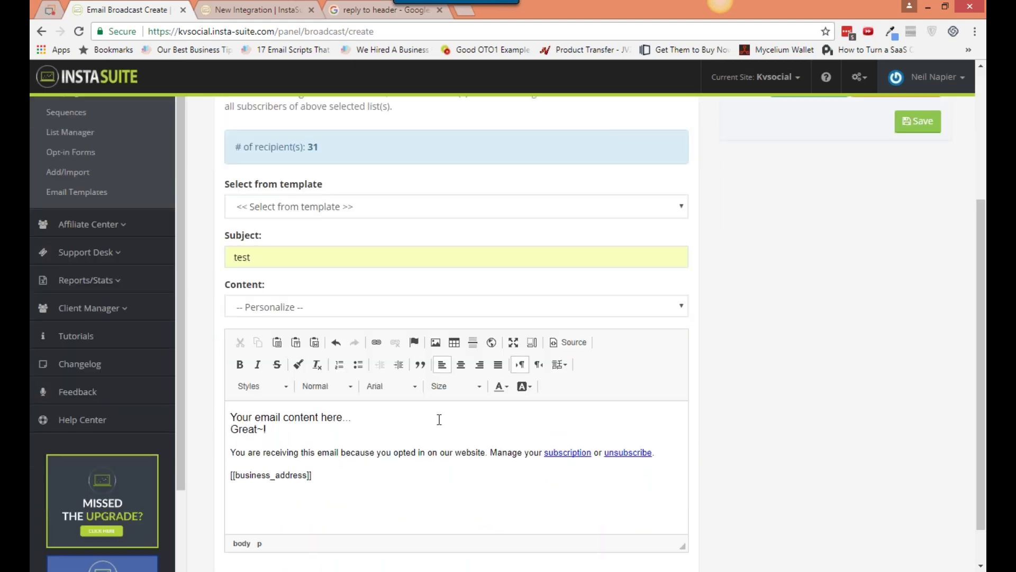
{"action": "key", "text": "BackSpace"}
{"action": "key", "text": "BackSpace"}
{"action": "type", "text": "!"}
Open and cancel the broadcast's preview and test dialog, and look at the available schedule choices.
{"action": "scroll", "coordinate": [710, 377], "scroll_direction": "up", "scroll_amount": 2}
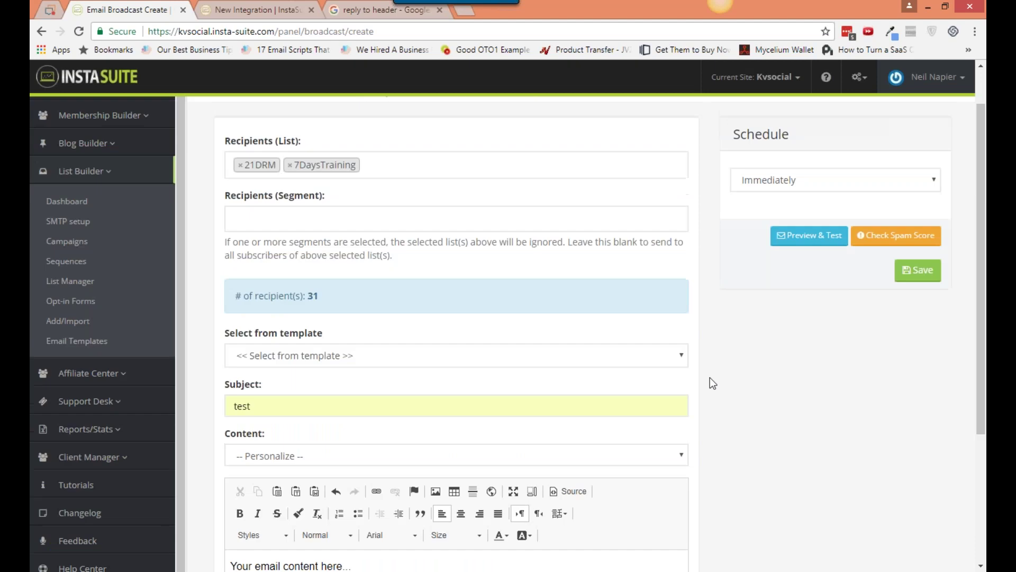
{"action": "left_click", "coordinate": [795, 297]}
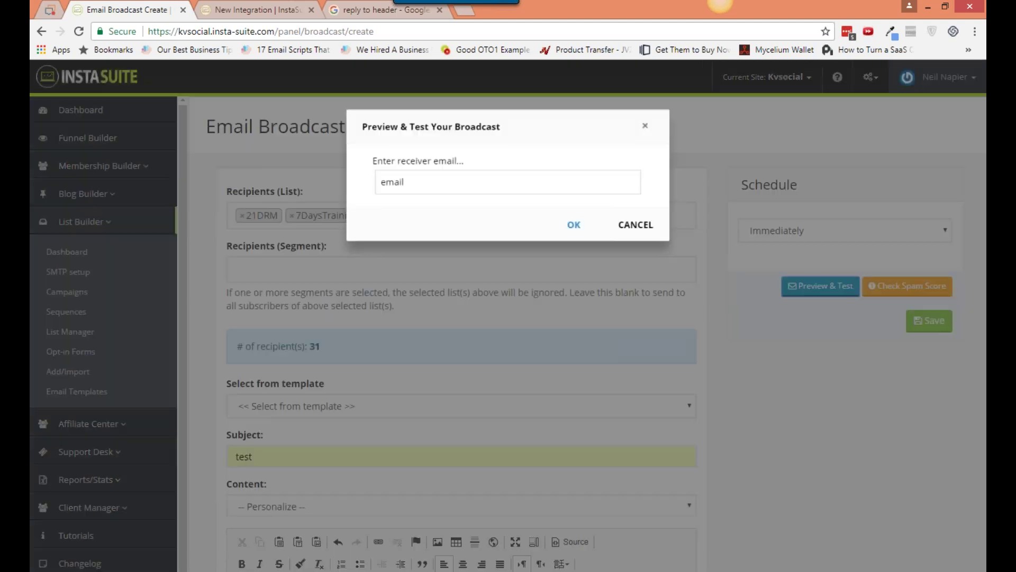
{"action": "left_click", "coordinate": [647, 231]}
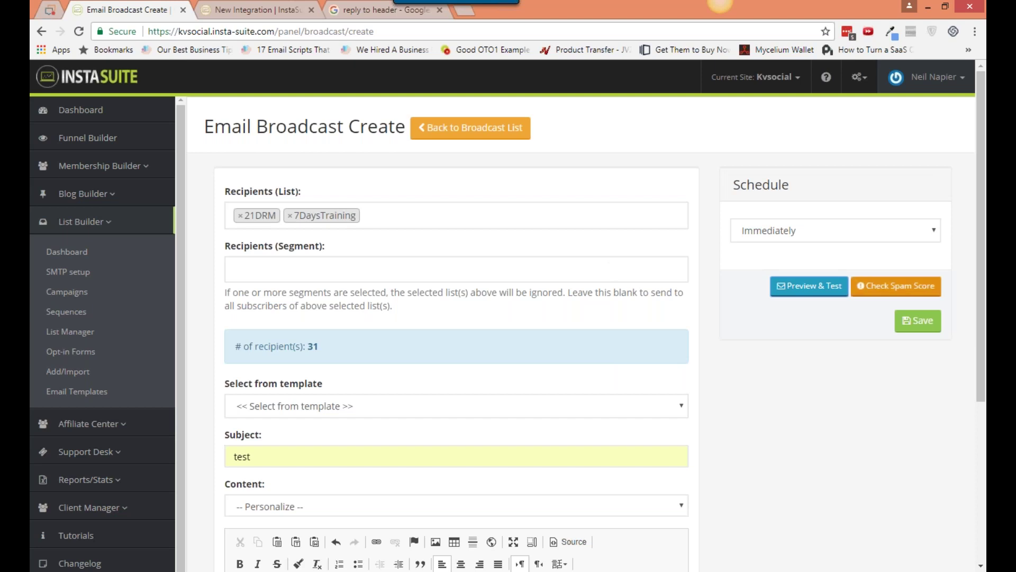
{"action": "left_click", "coordinate": [766, 231]}
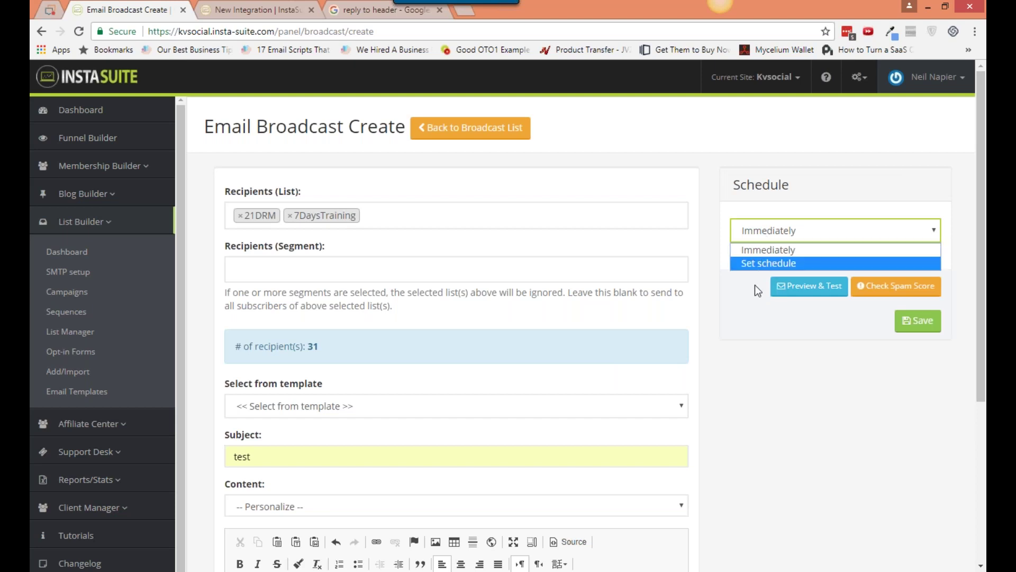
{"action": "left_click", "coordinate": [749, 359]}
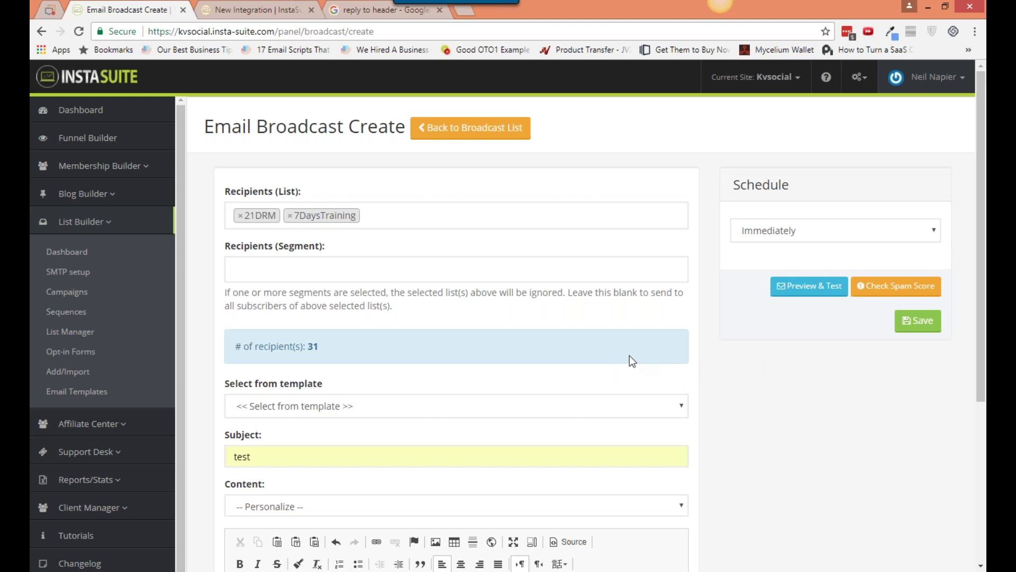
Start a new opt-in form in the List Builder and name it "Simple Optin".
{"action": "left_click", "coordinate": [85, 352]}
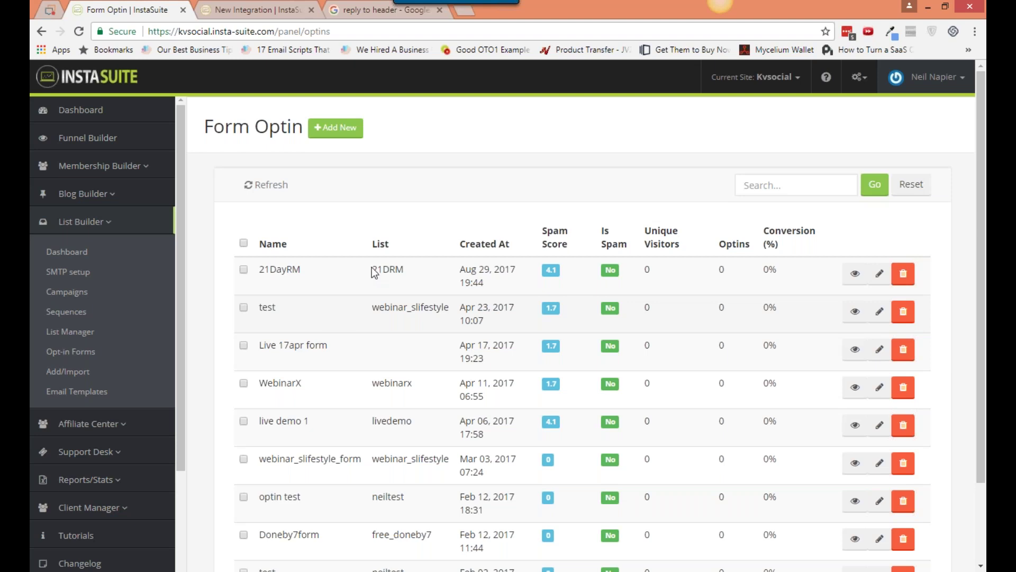
{"action": "left_click", "coordinate": [347, 133]}
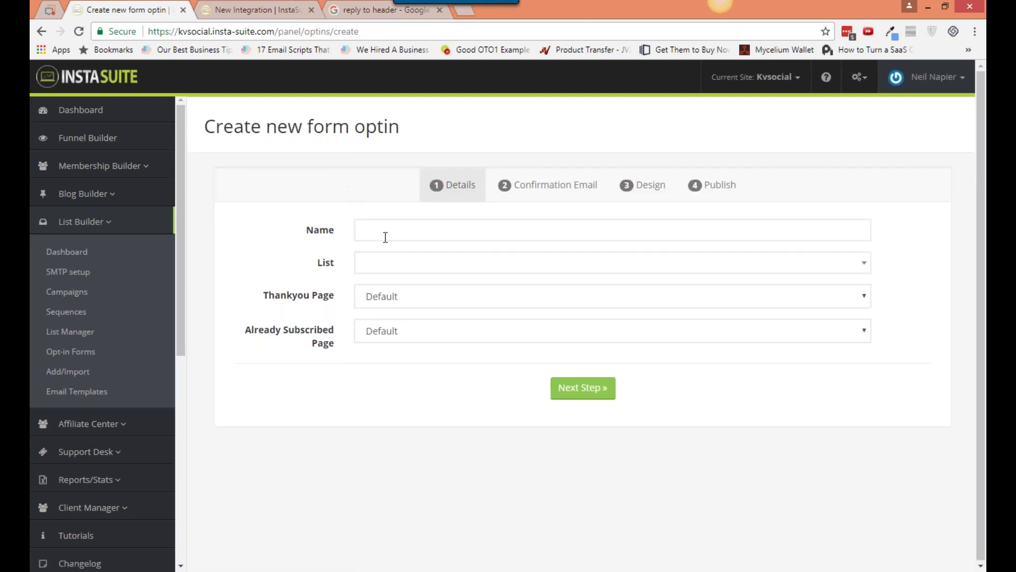
{"action": "left_click", "coordinate": [385, 237]}
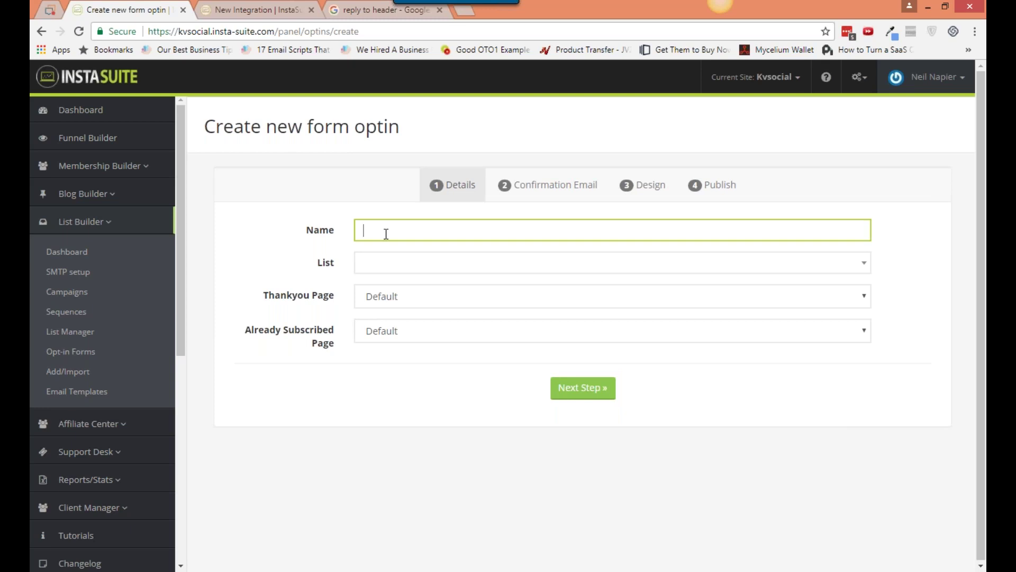
{"action": "type", "text": "Si"}
{"action": "type", "text": "mple Offer"}
{"action": "key", "text": "BackSpace"}
{"action": "key", "text": "BackSpace"}
{"action": "key", "text": "BackSpace"}
{"action": "key", "text": "BackSpace"}
{"action": "key", "text": "BackSpace"}
{"action": "type", "text": "Optin"}
{"action": "key", "text": "Tab"}
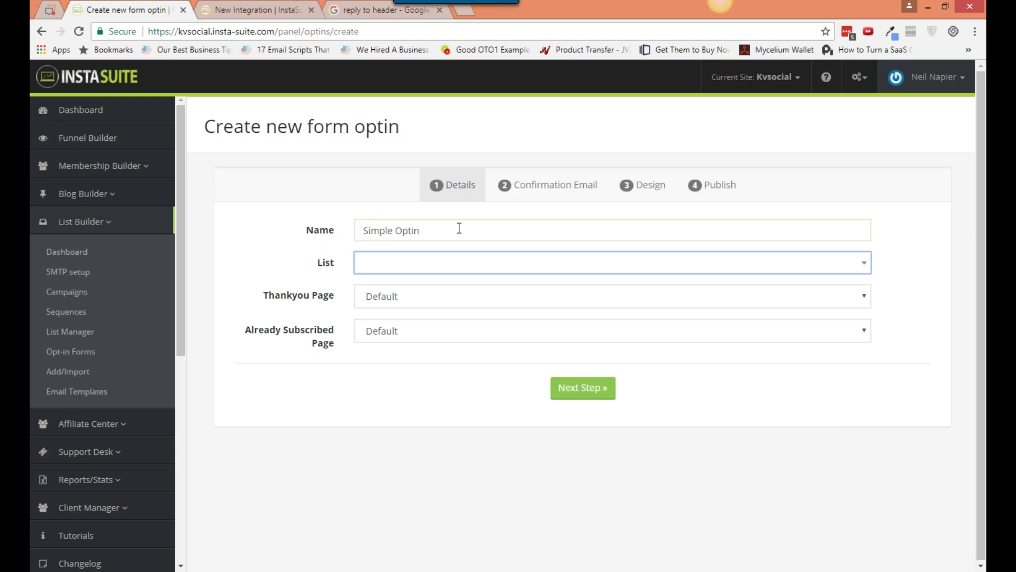
Assign the 21DRM list to the form, with Squeeze Page as thank-you page and TY Page as already-subscribed page, and continue.
{"action": "left_click", "coordinate": [440, 263]}
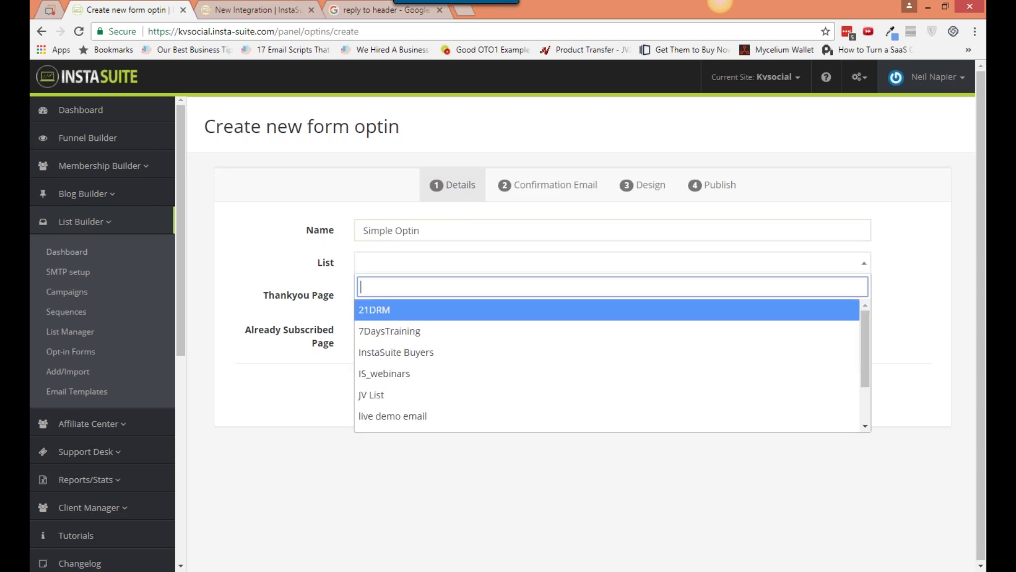
{"action": "left_click", "coordinate": [430, 313]}
{"action": "left_click", "coordinate": [425, 303]}
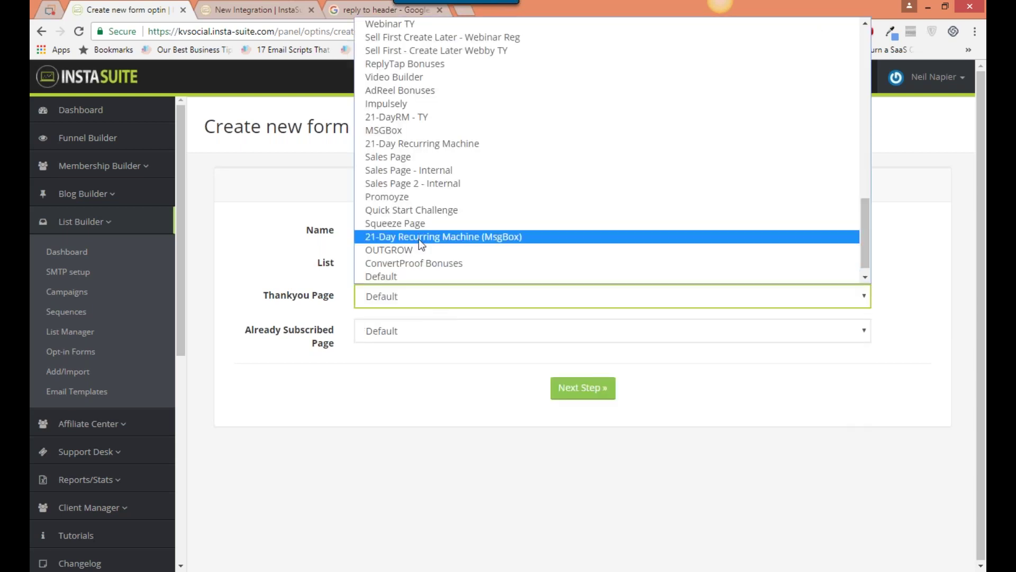
{"action": "left_click", "coordinate": [418, 223]}
{"action": "left_click", "coordinate": [401, 329]}
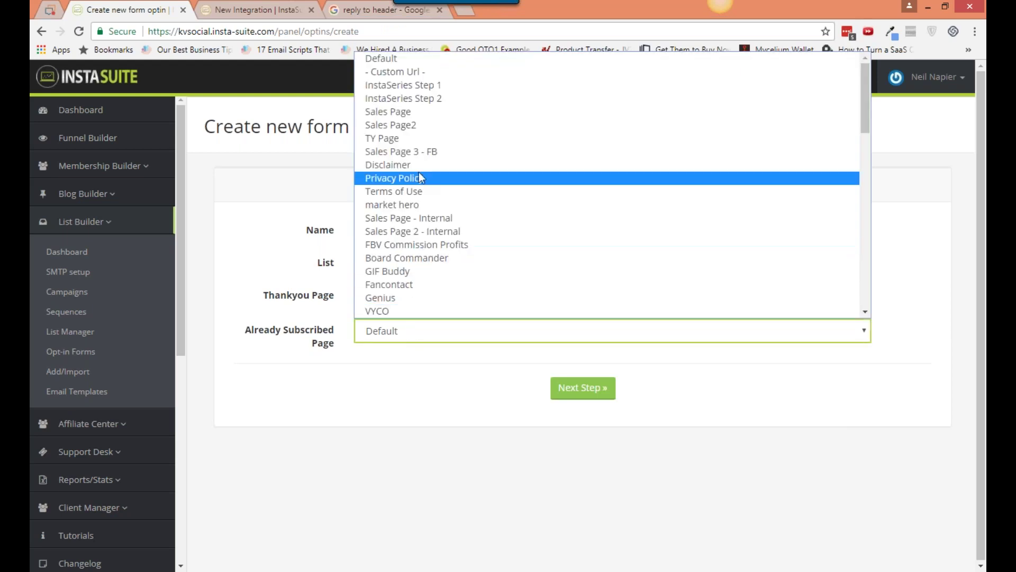
{"action": "left_click", "coordinate": [419, 138]}
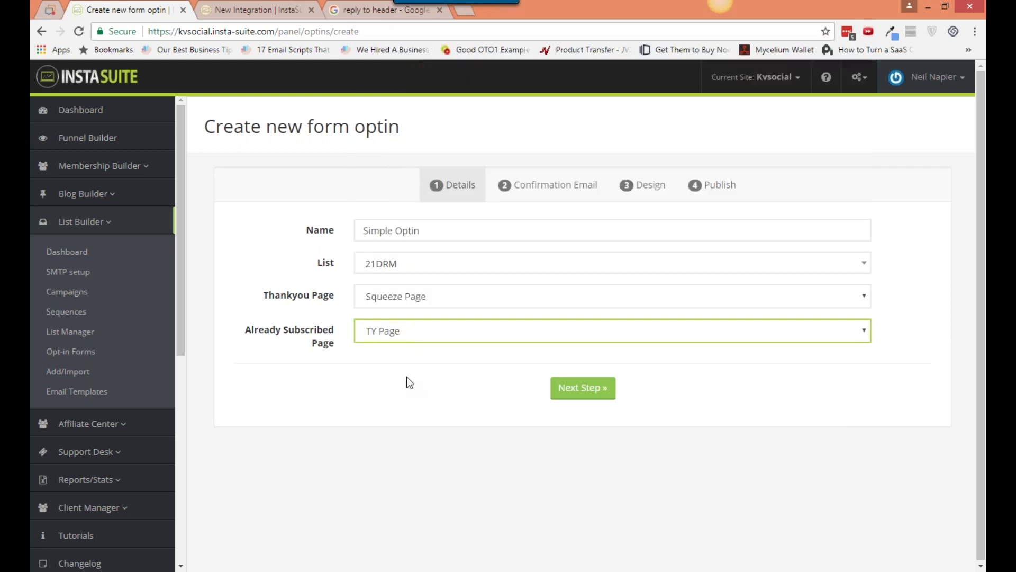
{"action": "left_click", "coordinate": [582, 388]}
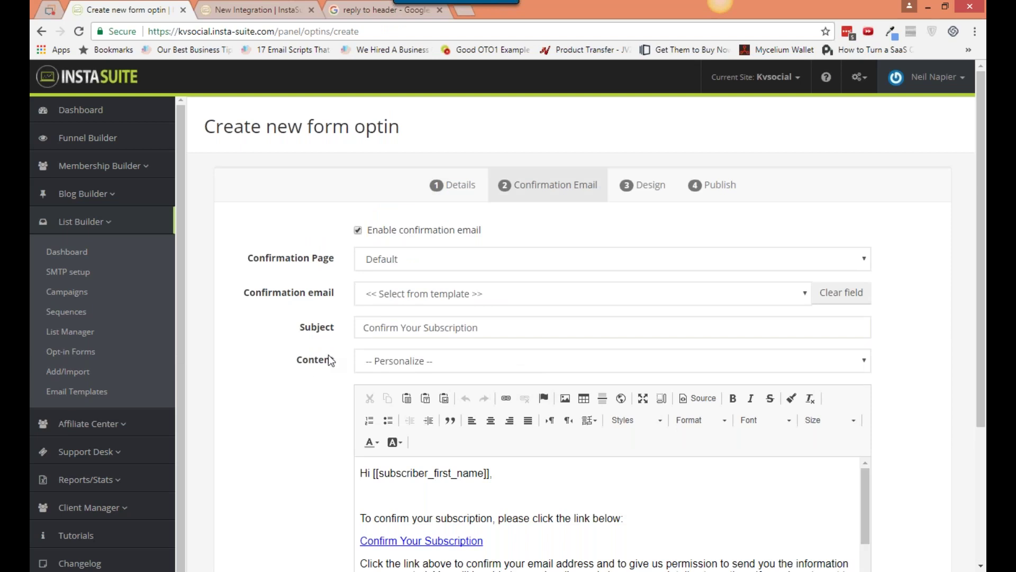
Review the form's confirmation email settings, disable the confirmation email and continue to the design stage.
{"action": "scroll", "coordinate": [311, 380], "scroll_direction": "down", "scroll_amount": 2}
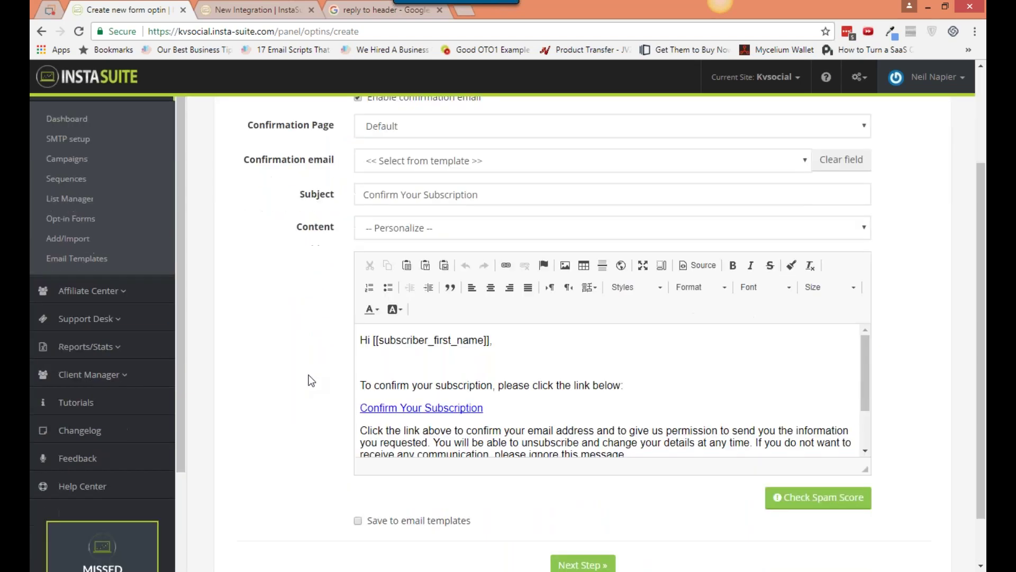
{"action": "scroll", "coordinate": [311, 380], "scroll_direction": "up", "scroll_amount": 2}
{"action": "left_click", "coordinate": [357, 227]}
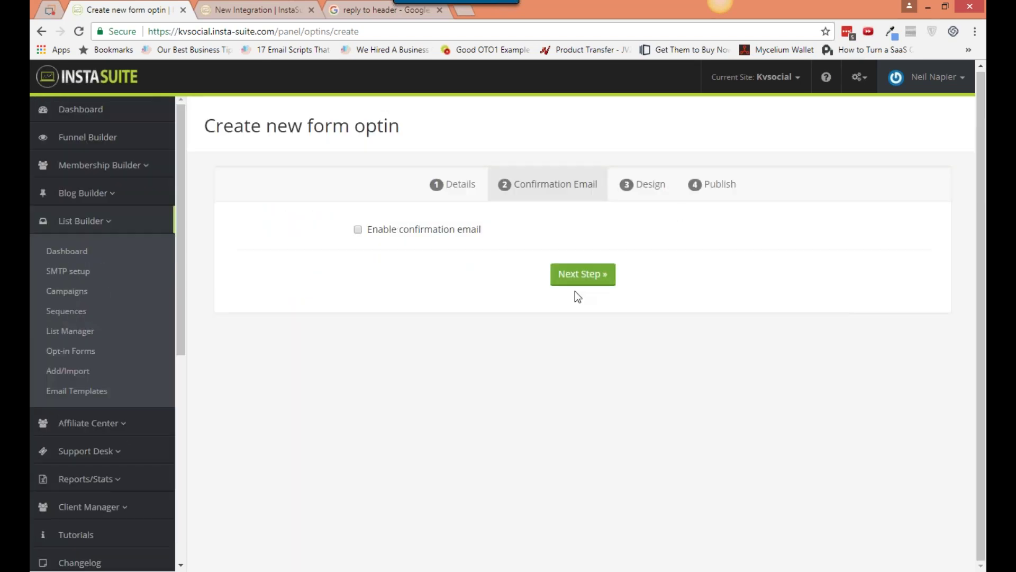
{"action": "left_click", "coordinate": [582, 273]}
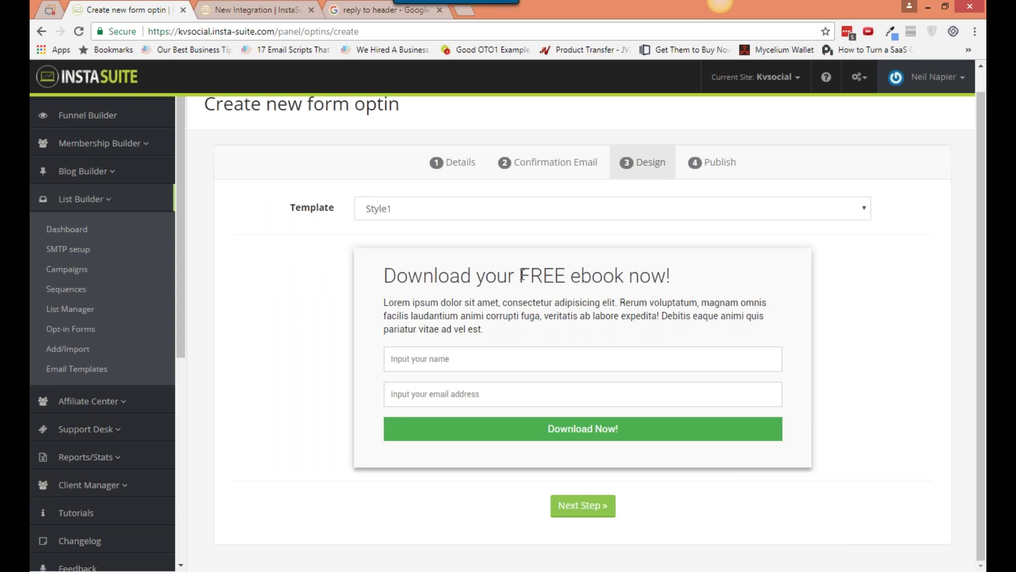
Try the Style3 template on the opt-in form and return to Style1.
{"action": "left_click", "coordinate": [481, 208]}
{"action": "left_click", "coordinate": [481, 254]}
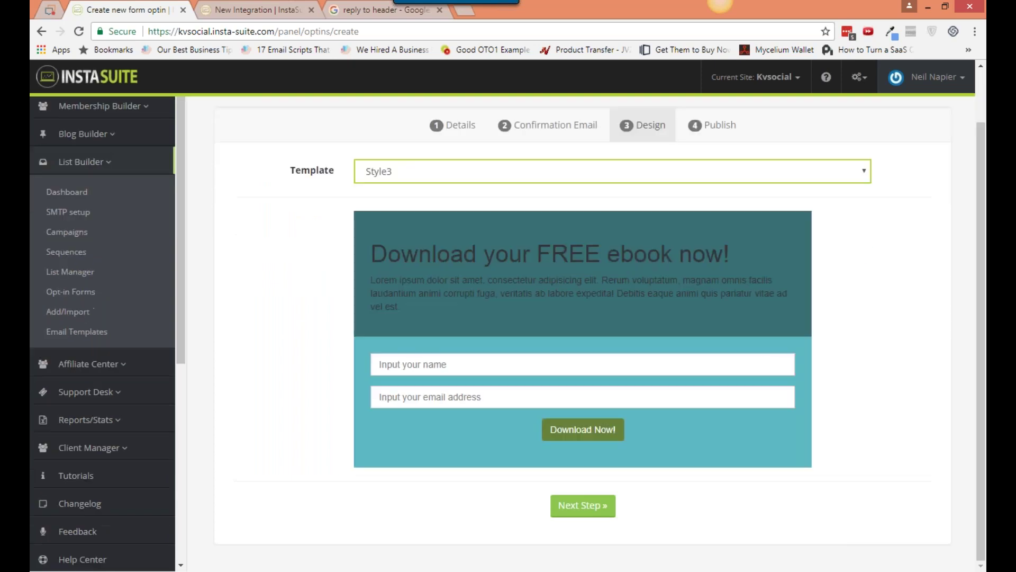
{"action": "left_click", "coordinate": [448, 182]}
{"action": "left_click", "coordinate": [445, 191]}
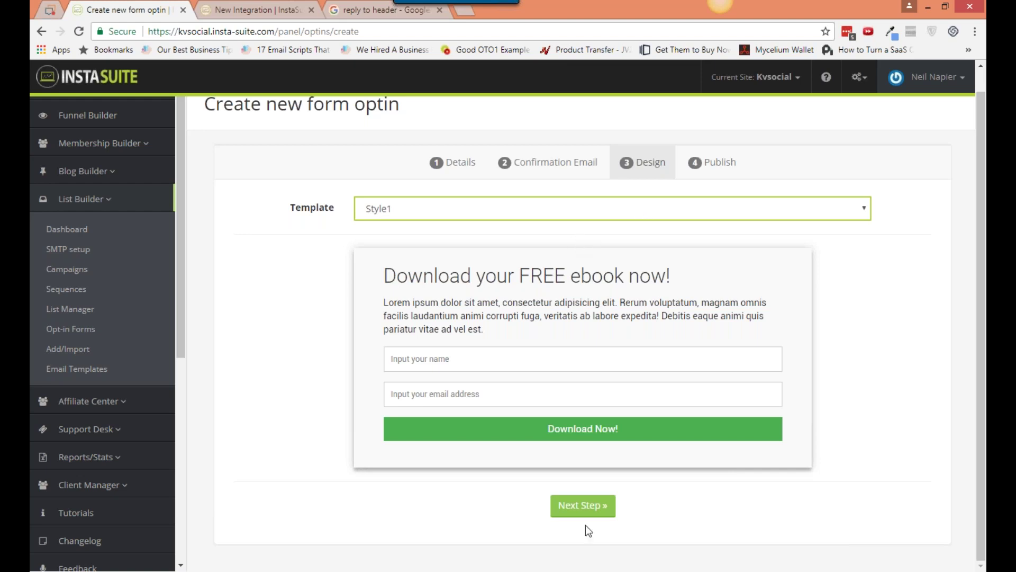
Save the opt-in form and look through its generated embed code.
{"action": "left_click", "coordinate": [582, 506]}
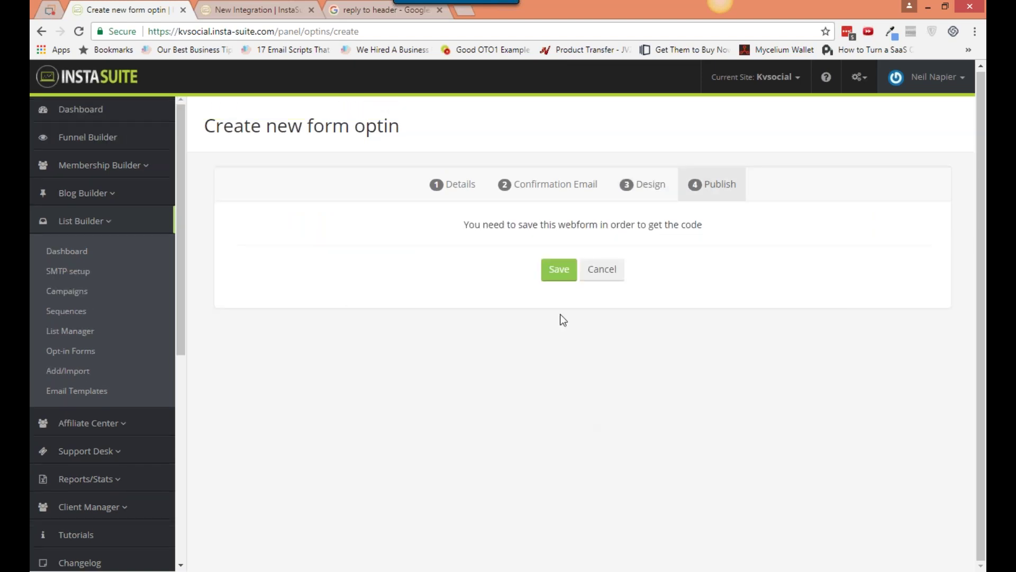
{"action": "left_click", "coordinate": [554, 271]}
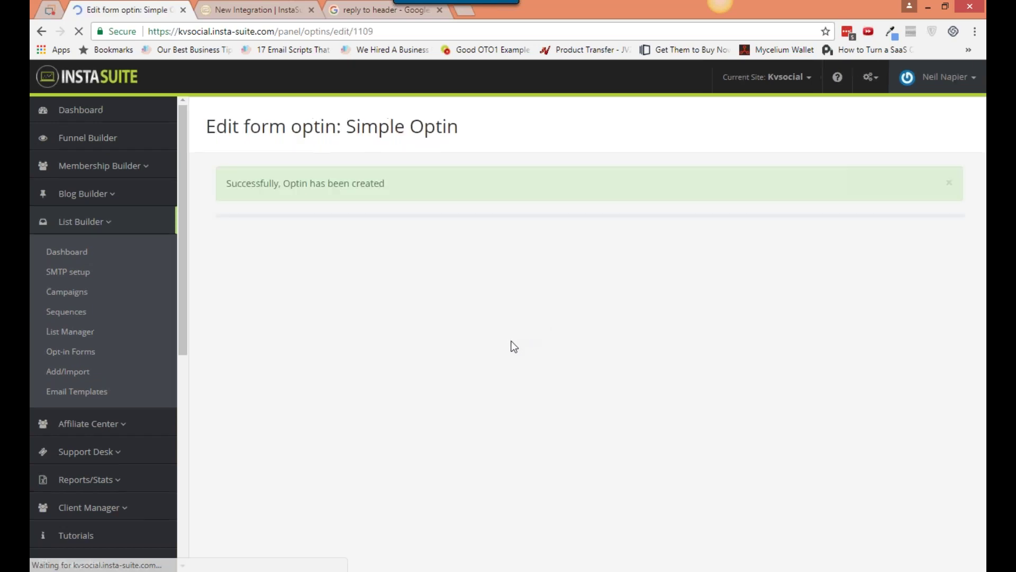
{"action": "scroll", "coordinate": [442, 360], "scroll_direction": "down", "scroll_amount": 2}
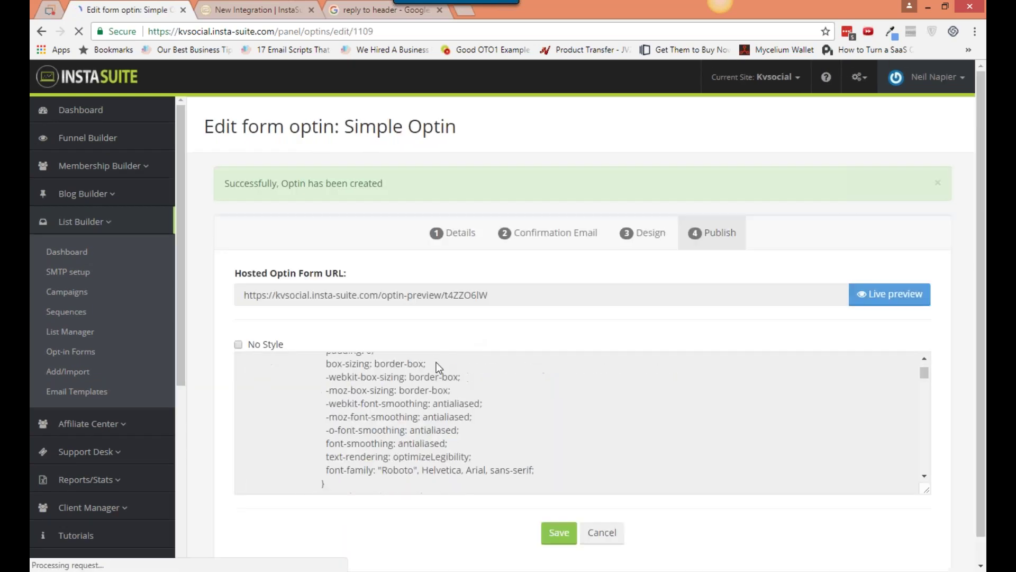
{"action": "scroll", "coordinate": [436, 362], "scroll_direction": "up", "scroll_amount": 2}
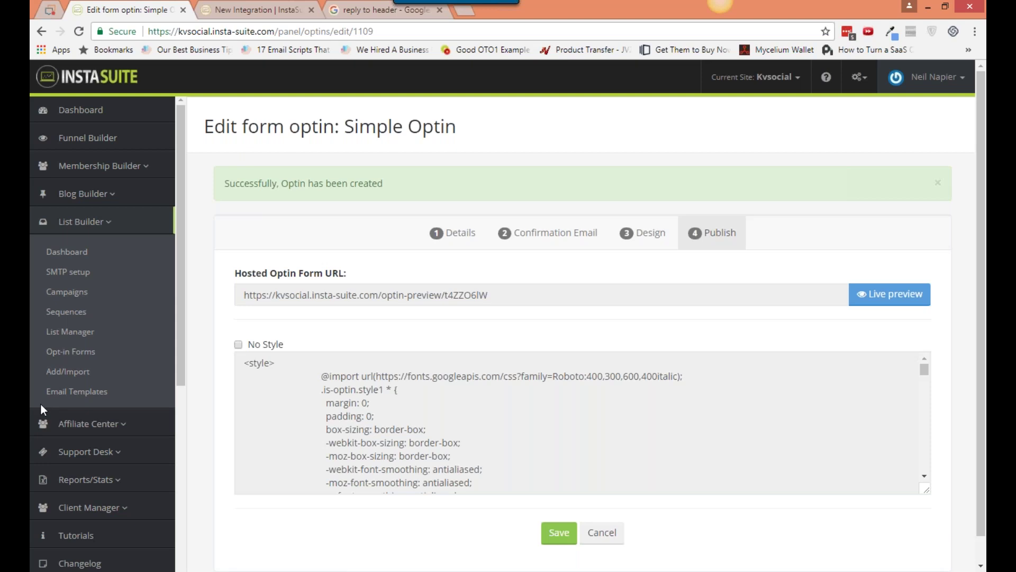
Look at the subscriber management, opt-in forms and email templates pages of the List Builder.
{"action": "left_click", "coordinate": [58, 373]}
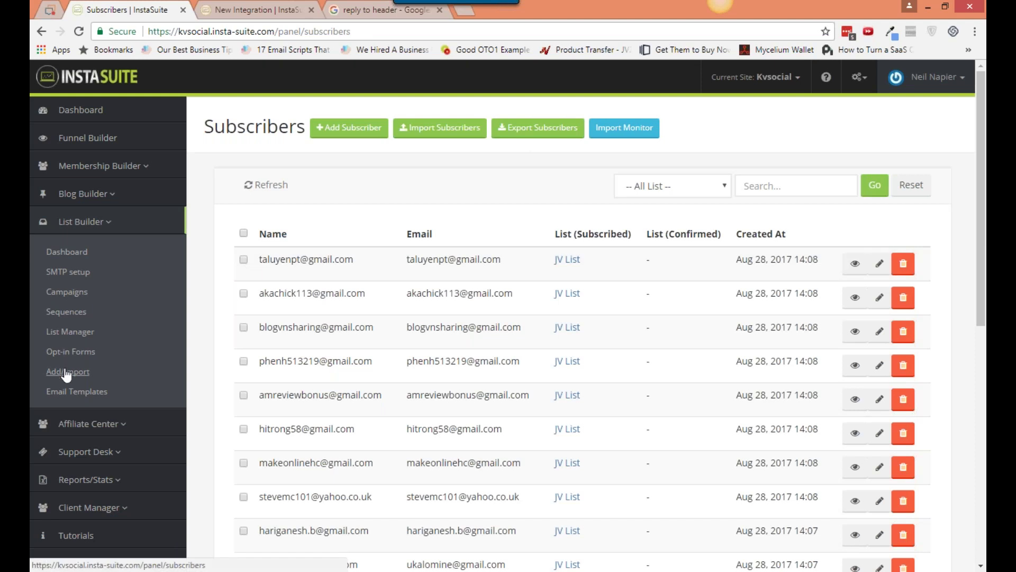
{"action": "left_click", "coordinate": [73, 352]}
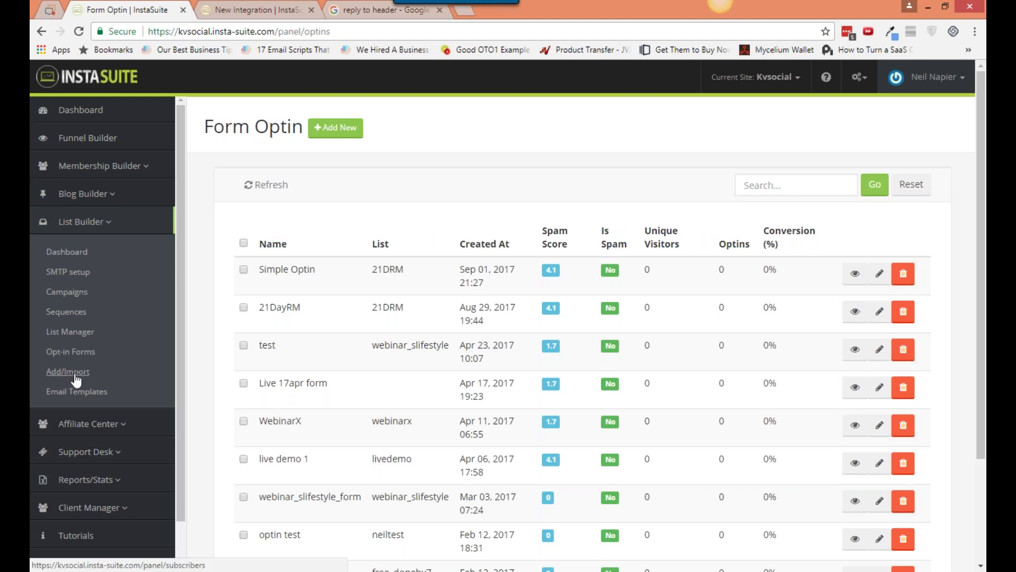
{"action": "left_click", "coordinate": [78, 391]}
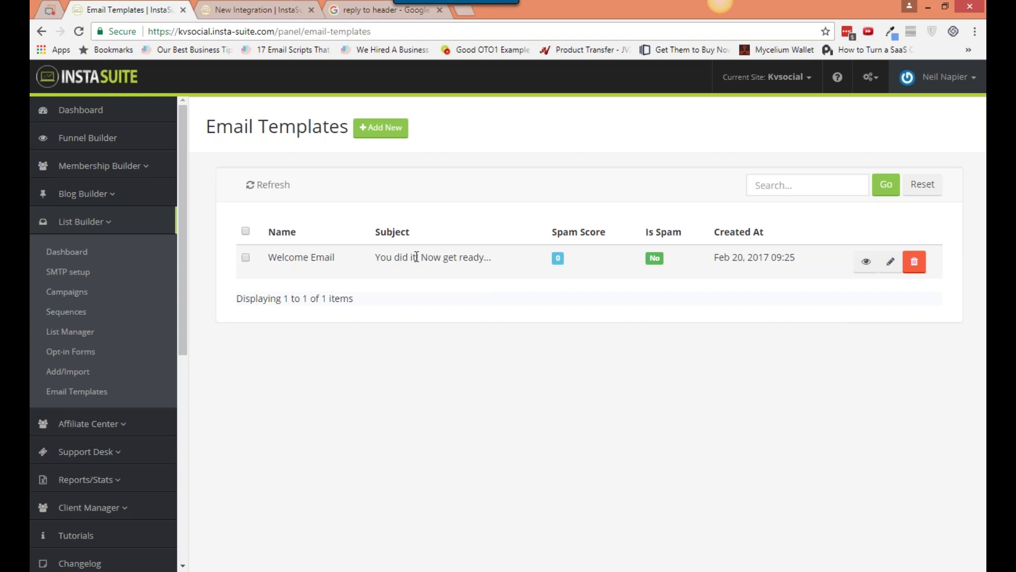
Check the Test sequence's edit form without changing it, and add a new email step to that sequence.
{"action": "left_click", "coordinate": [66, 311]}
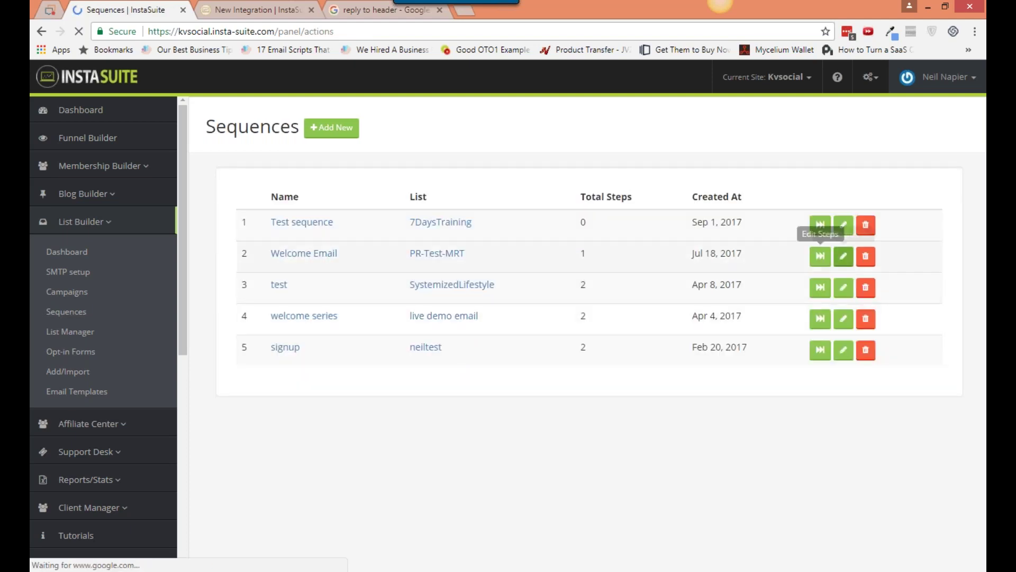
{"action": "left_click", "coordinate": [842, 226]}
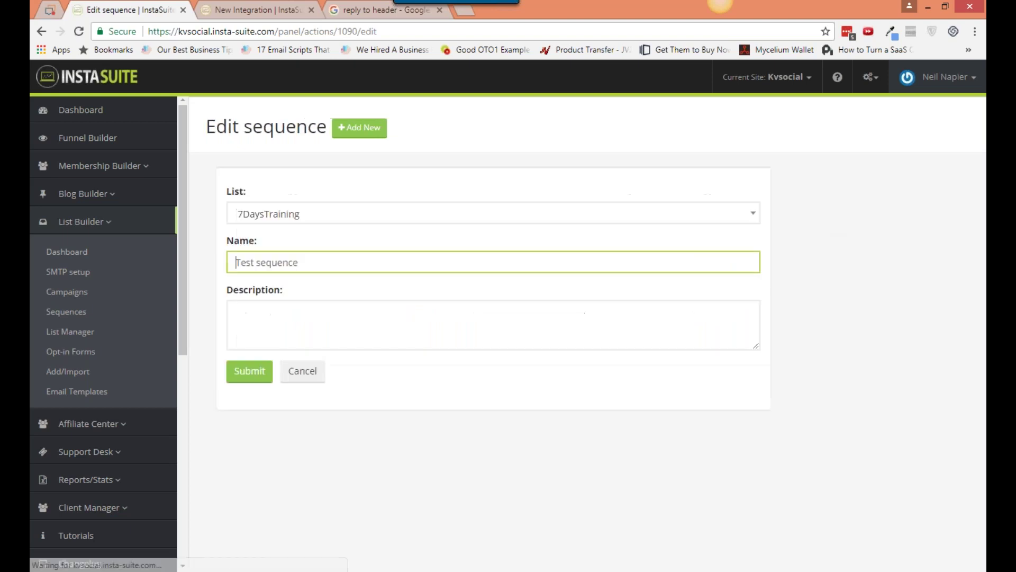
{"action": "left_click", "coordinate": [301, 372]}
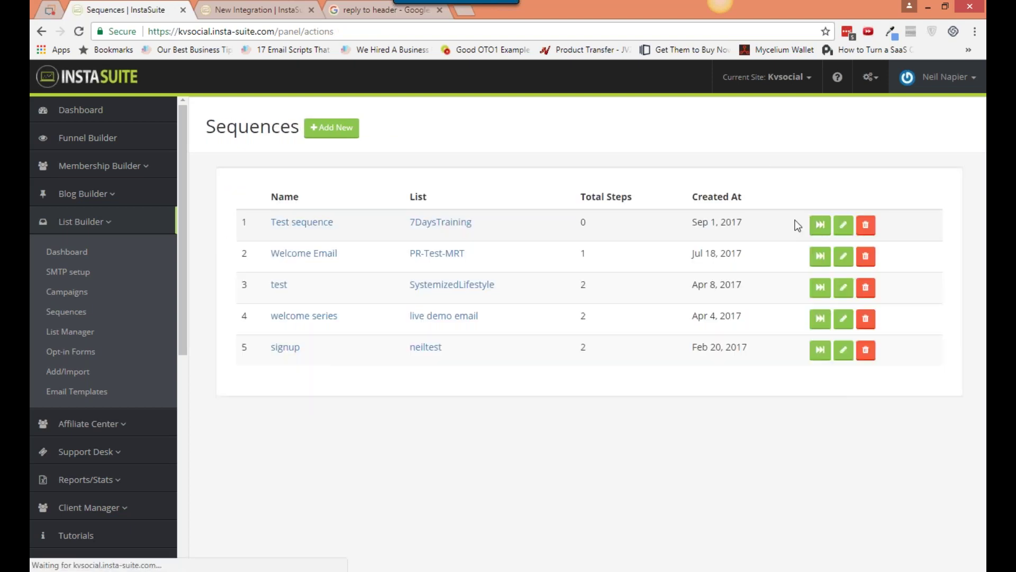
{"action": "left_click", "coordinate": [820, 225]}
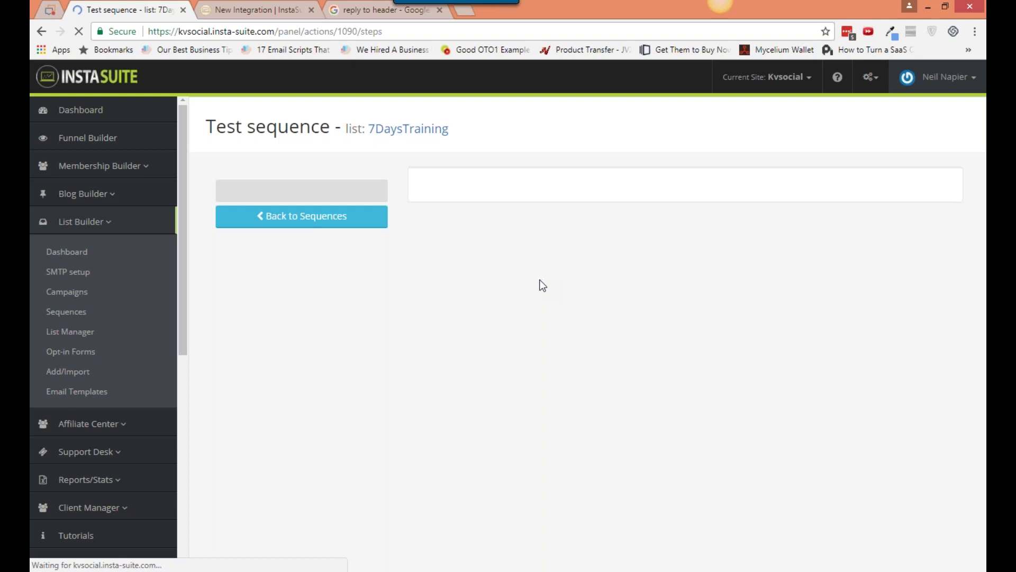
{"action": "left_click", "coordinate": [302, 190]}
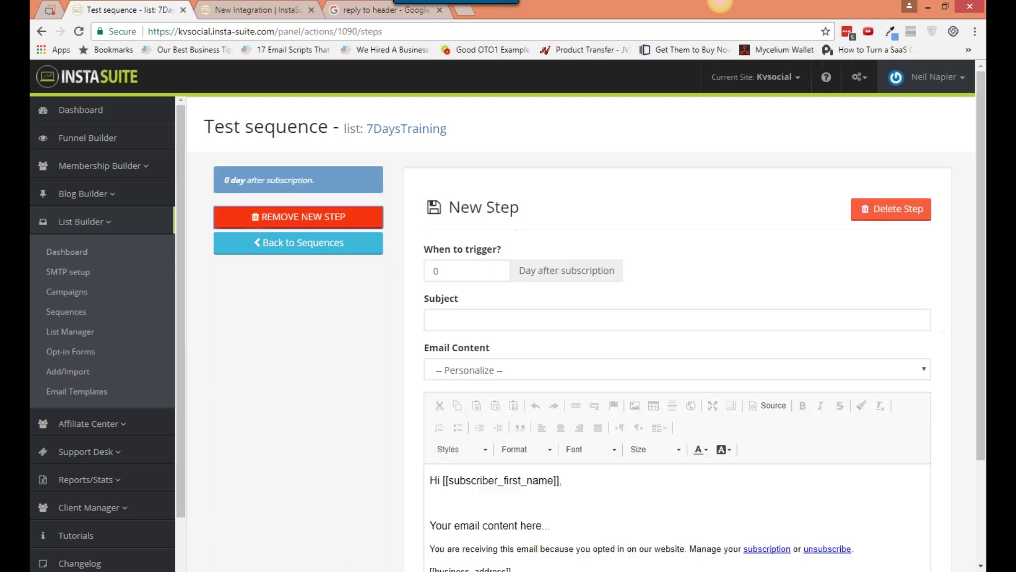
Examine the new sequence step's trigger day, subject, personalization and email content fields.
{"action": "double_click", "coordinate": [426, 274]}
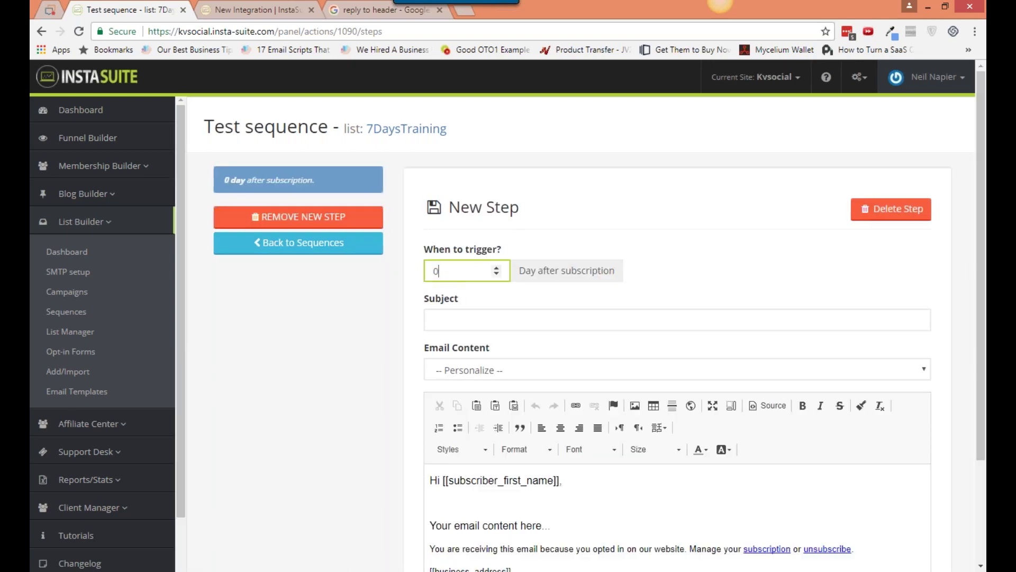
{"action": "left_click", "coordinate": [633, 287]}
{"action": "scroll", "coordinate": [635, 294], "scroll_direction": "down", "scroll_amount": 1}
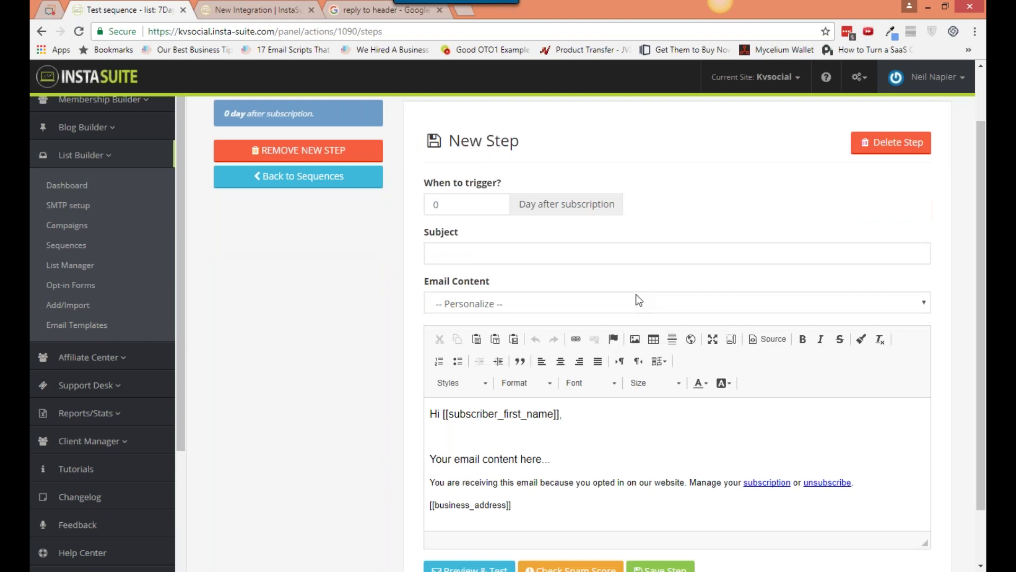
{"action": "scroll", "coordinate": [639, 300], "scroll_direction": "down", "scroll_amount": 1}
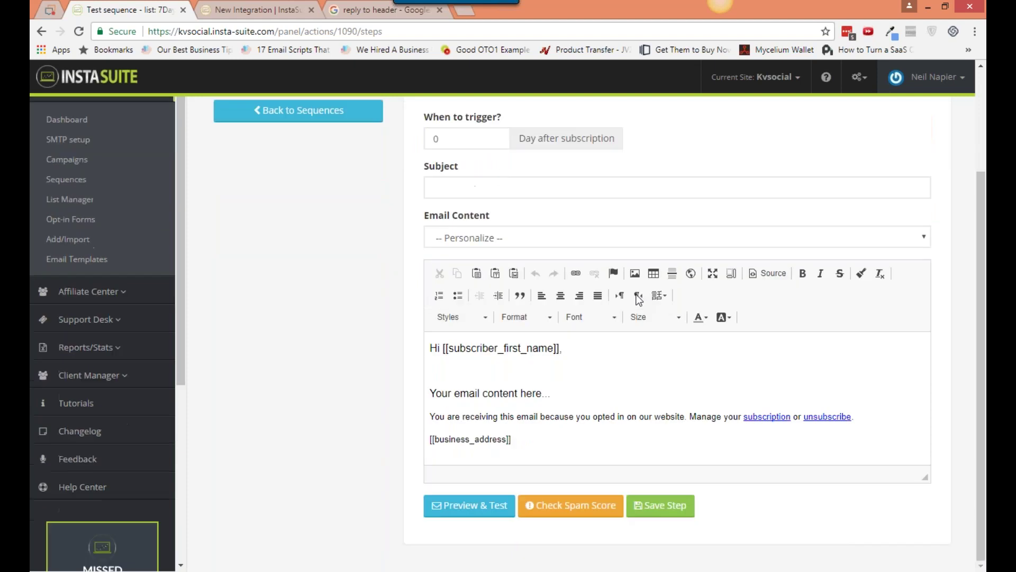
{"action": "left_click", "coordinate": [580, 383]}
{"action": "left_click", "coordinate": [527, 237]}
{"action": "left_click", "coordinate": [527, 237]}
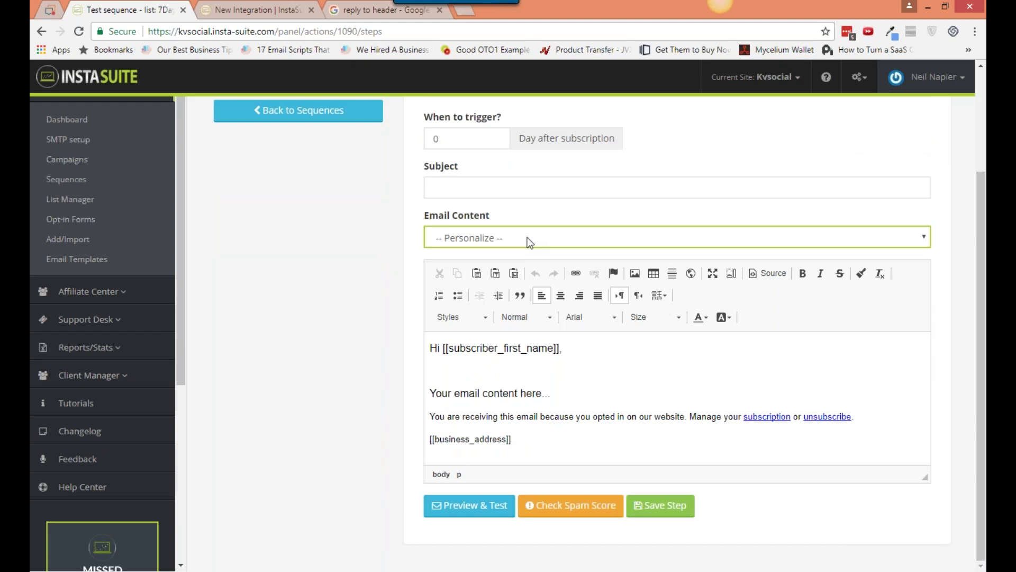
{"action": "scroll", "coordinate": [397, 364], "scroll_direction": "up", "scroll_amount": 1}
{"action": "scroll", "coordinate": [396, 363], "scroll_direction": "up", "scroll_amount": 1}
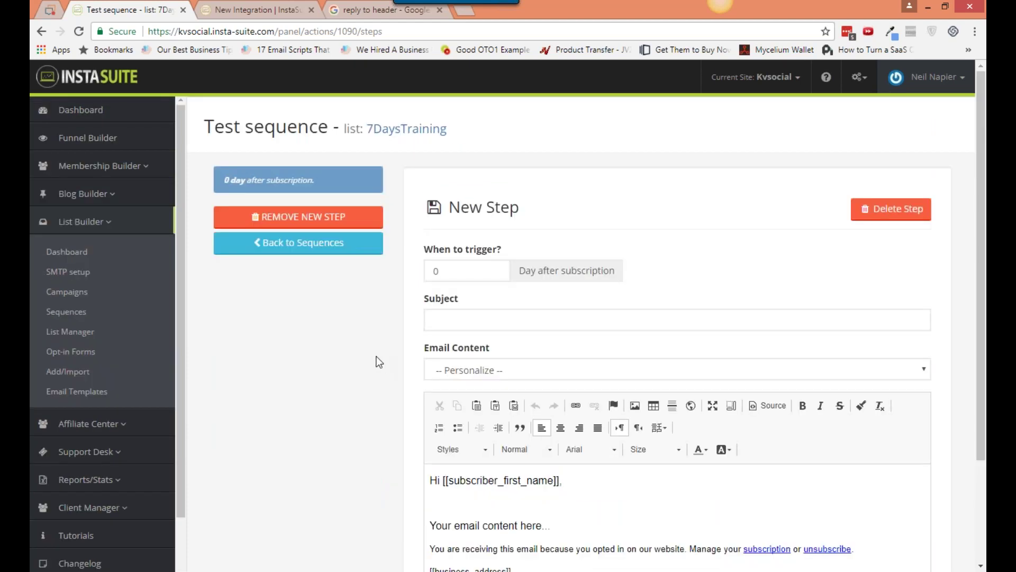
Open the email templates in a separate browser tab, preview the Welcome Email template and close the preview.
{"action": "middle_click", "coordinate": [85, 396]}
{"action": "left_click", "coordinate": [235, 13]}
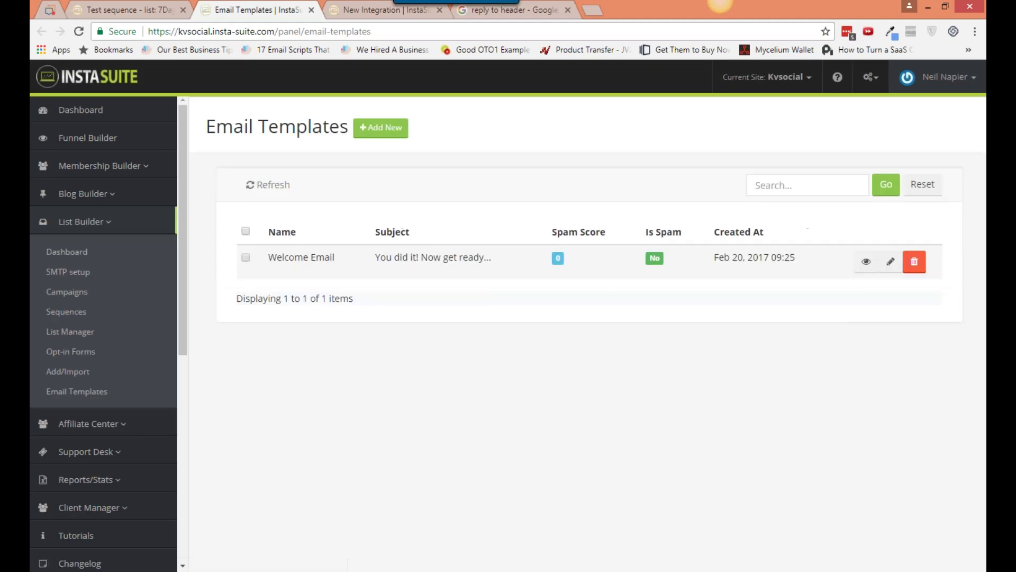
{"action": "left_click", "coordinate": [866, 262]}
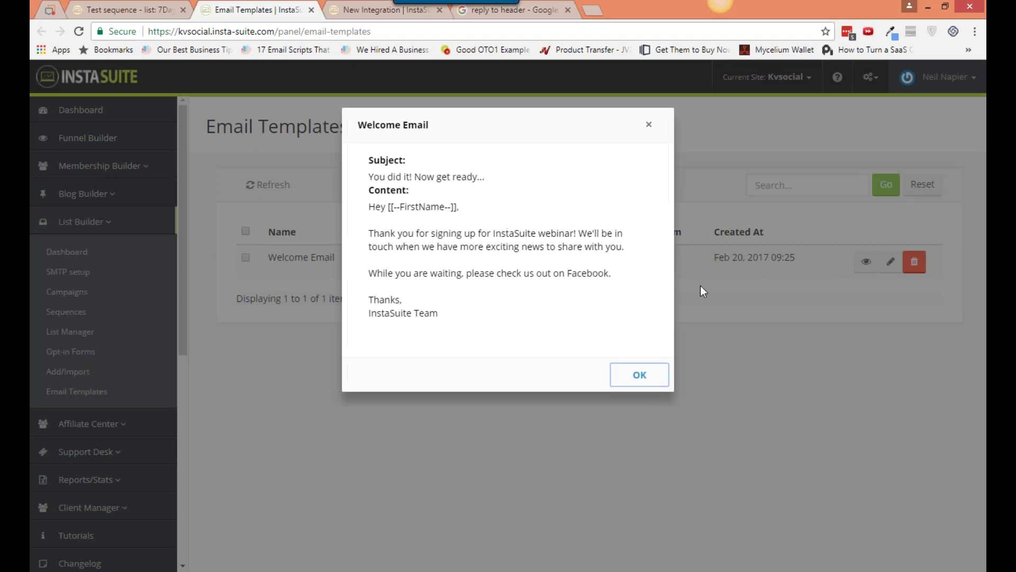
{"action": "left_click", "coordinate": [638, 372]}
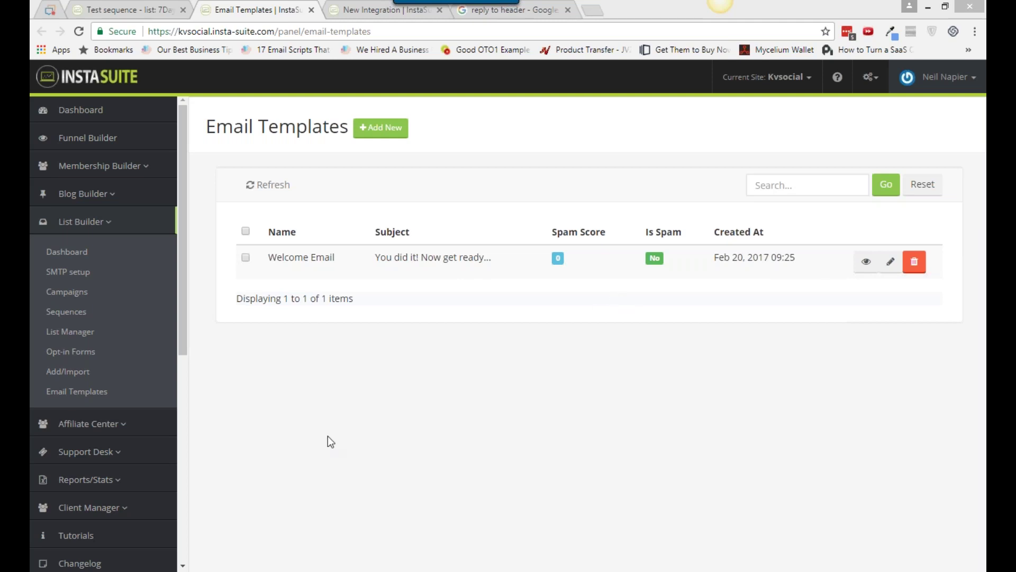
{"action": "left_click", "coordinate": [309, 434]}
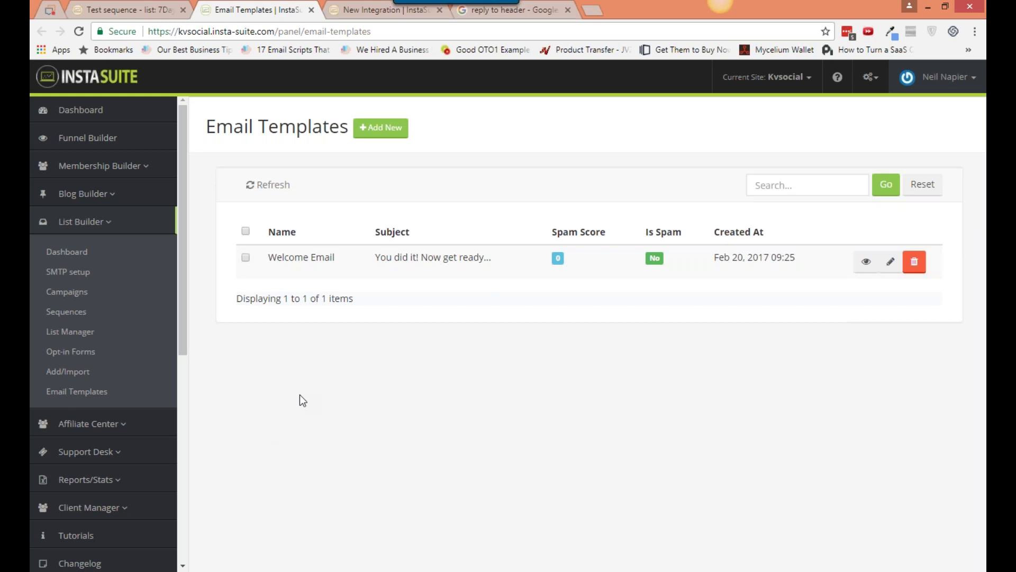
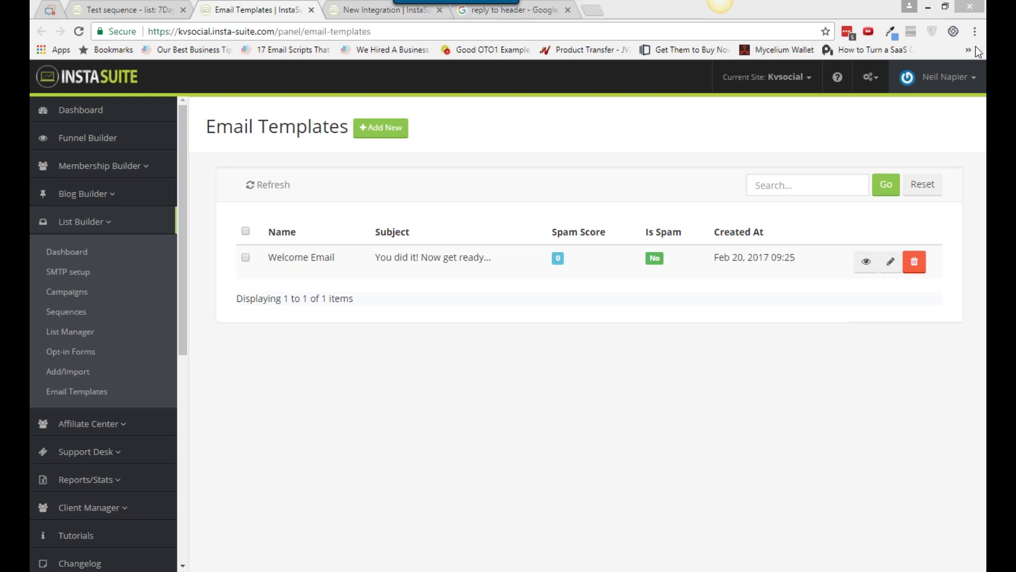
Open the Funnel Builder in a separate browser tab and open the instaseries funnel for editing.
{"action": "left_click", "coordinate": [796, 116]}
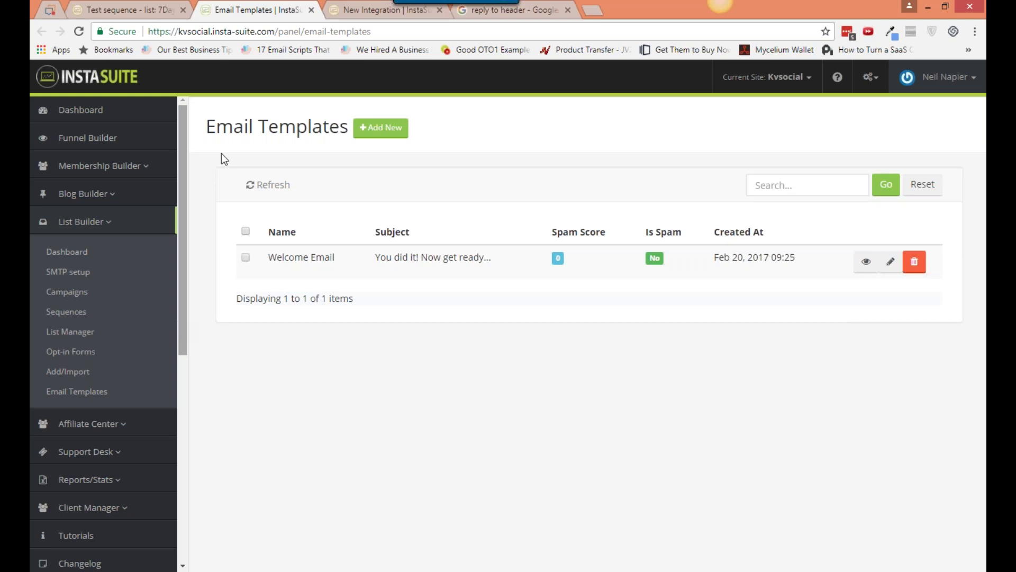
{"action": "middle_click", "coordinate": [136, 136]}
{"action": "key", "text": "ctrl+Tab"}
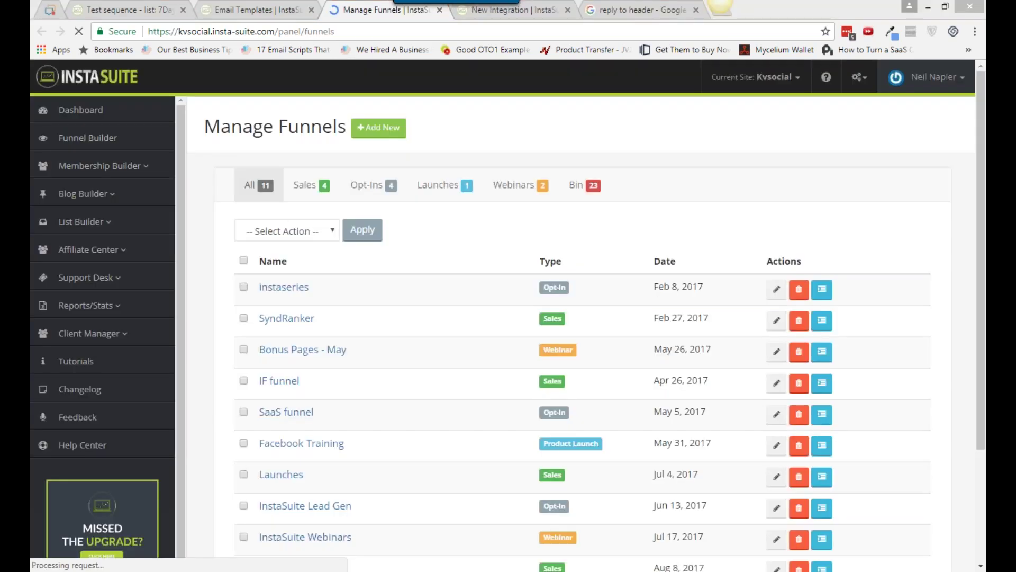
{"action": "left_click", "coordinate": [777, 289]}
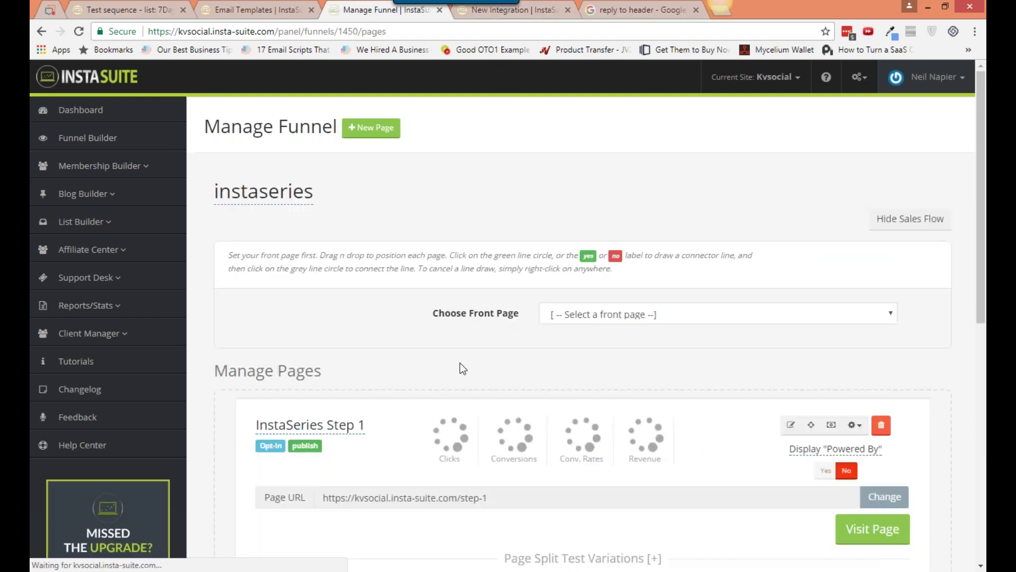
Set InstaSeries Step 1 as the funnel's front page and add the InstaSeries Step 2 and Sample pages to the sales flow.
{"action": "left_click", "coordinate": [632, 313]}
{"action": "left_click", "coordinate": [614, 353]}
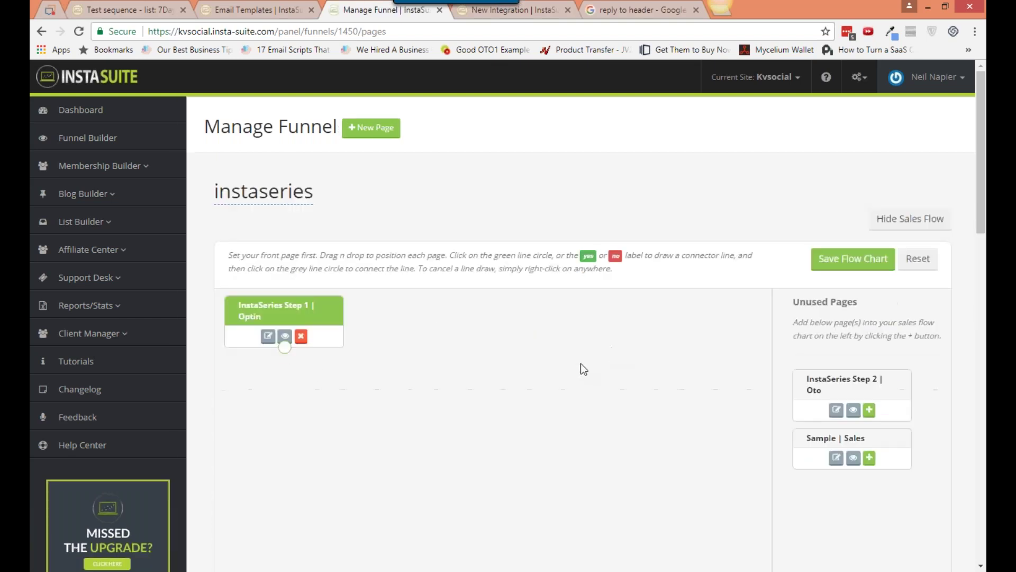
{"action": "scroll", "coordinate": [500, 385], "scroll_direction": "down", "scroll_amount": 3}
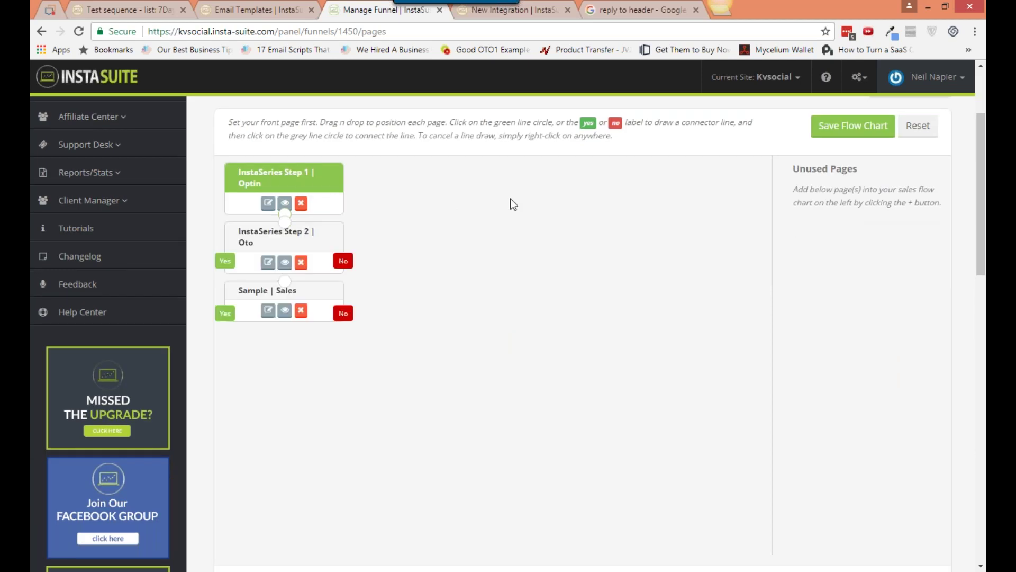
Arrange the InstaSeries Step 1, InstaSeries Step 2 and Sample pages in a vertical column in the middle of the flow chart.
{"action": "left_click_drag", "start_coordinate": [303, 184], "coordinate": [502, 190]}
{"action": "left_click_drag", "start_coordinate": [316, 232], "coordinate": [515, 252]}
{"action": "left_click_drag", "start_coordinate": [329, 294], "coordinate": [500, 318]}
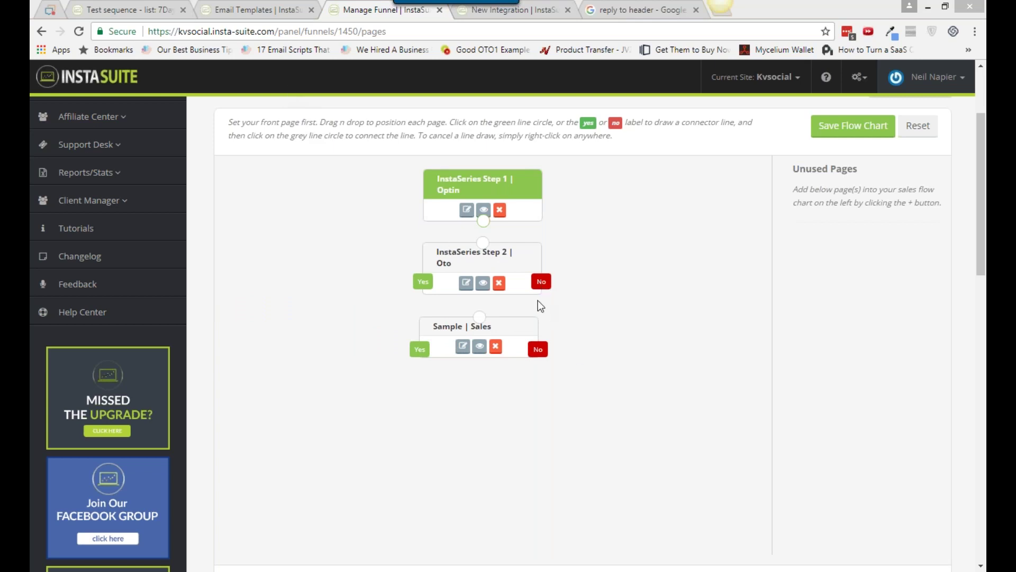
Connect InstaSeries Step 1 to Step 2 and both Step 2's Yes and No outcomes to the Sample page, spacing the pages slightly apart.
{"action": "left_click", "coordinate": [485, 239]}
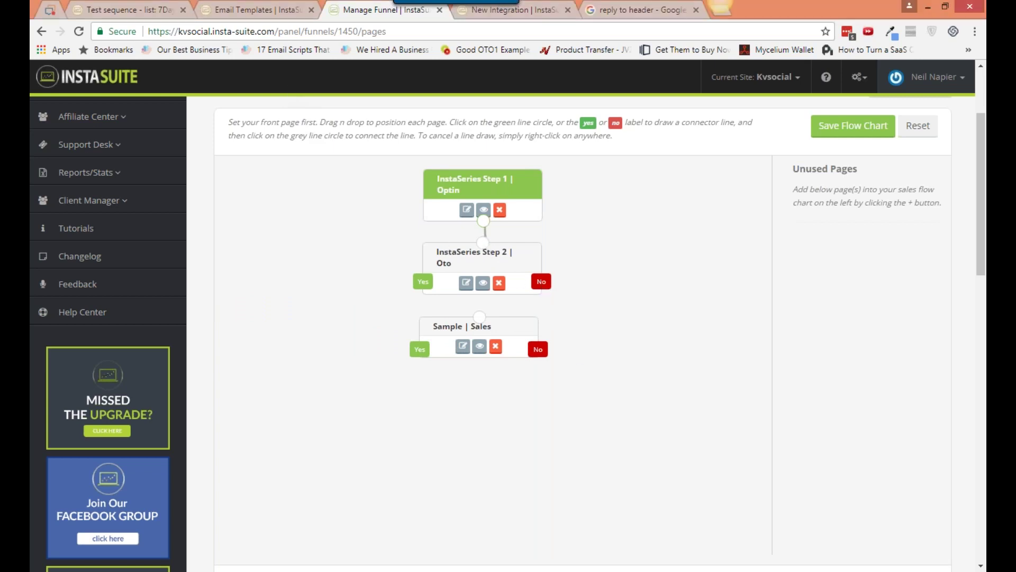
{"action": "left_click", "coordinate": [479, 318]}
{"action": "left_click", "coordinate": [542, 282]}
{"action": "left_click", "coordinate": [480, 317]}
{"action": "left_click_drag", "start_coordinate": [503, 336], "coordinate": [508, 344]}
{"action": "left_click_drag", "start_coordinate": [520, 262], "coordinate": [512, 271]}
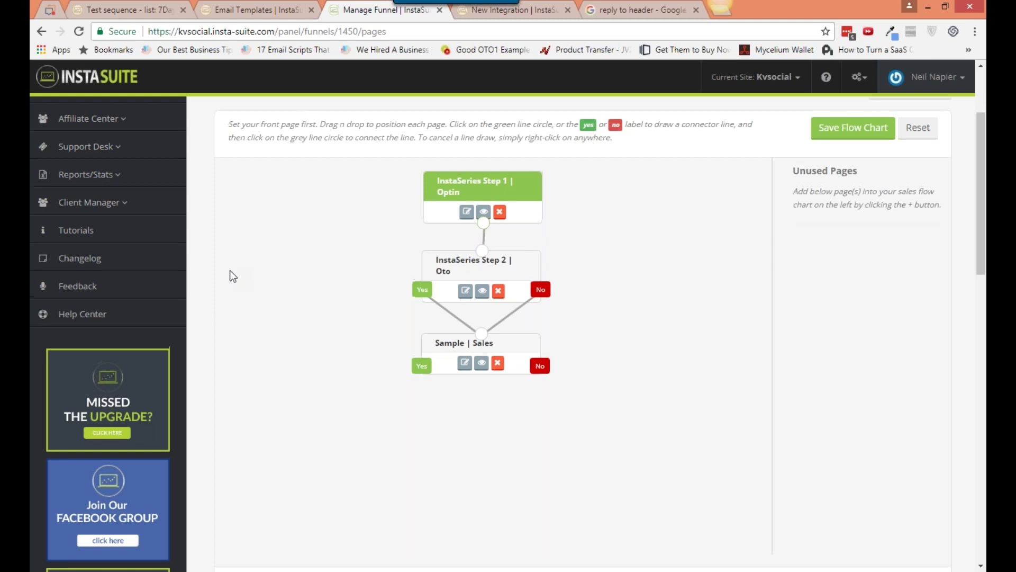
{"action": "scroll", "coordinate": [230, 270], "scroll_direction": "up", "scroll_amount": 3}
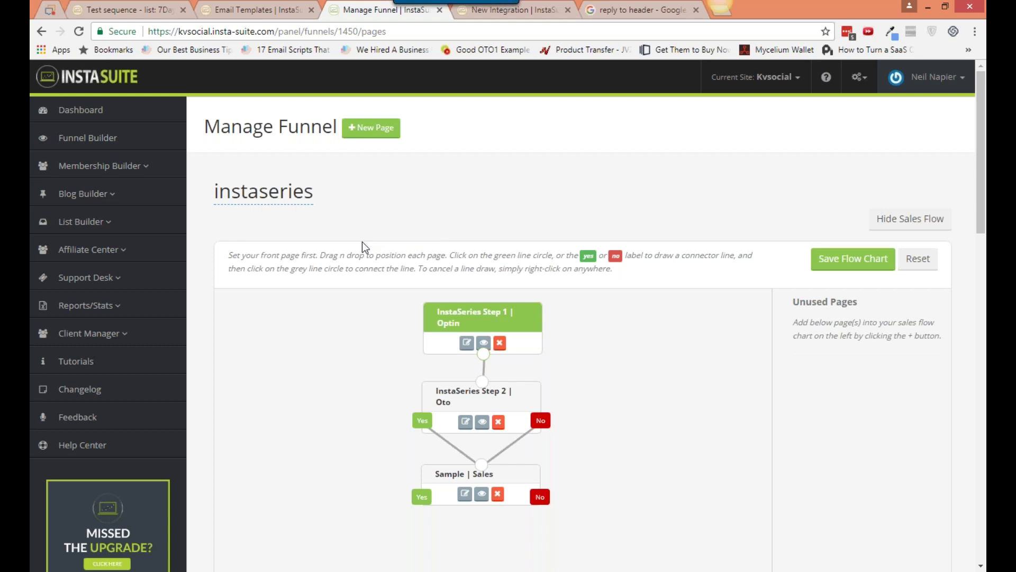
{"action": "left_click", "coordinate": [100, 239]}
{"action": "left_click", "coordinate": [67, 252]}
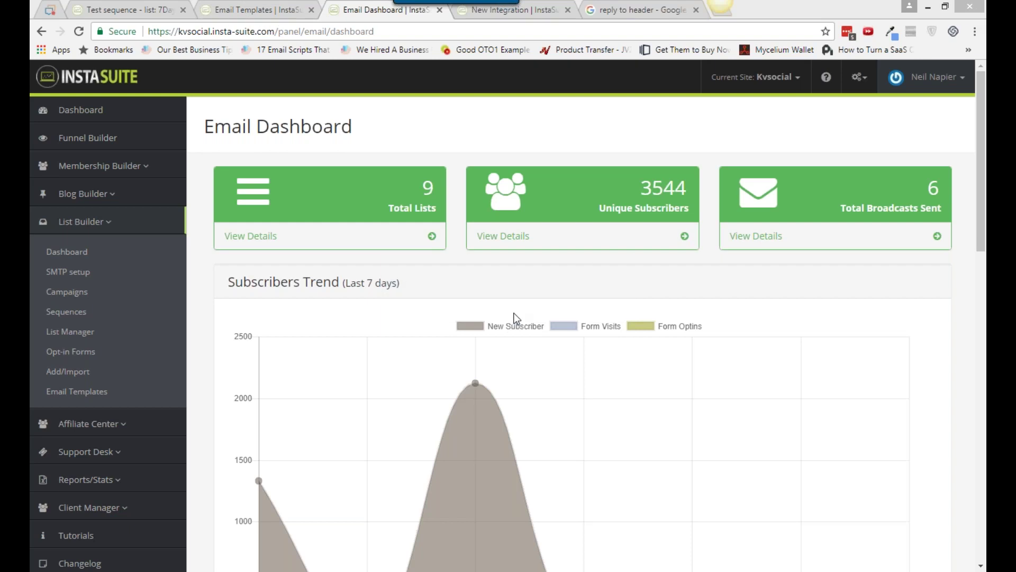
{"action": "left_click", "coordinate": [536, 319]}
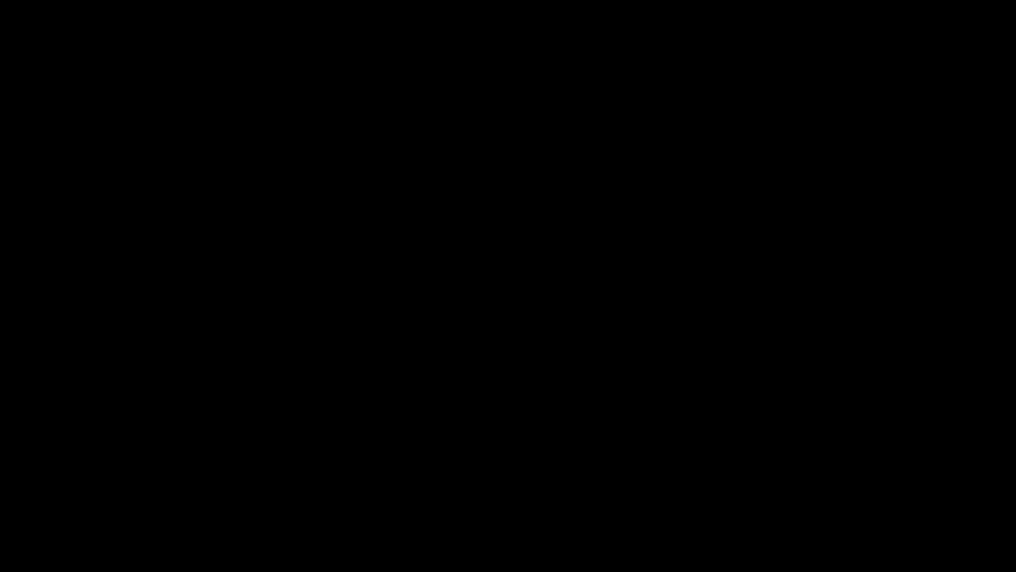